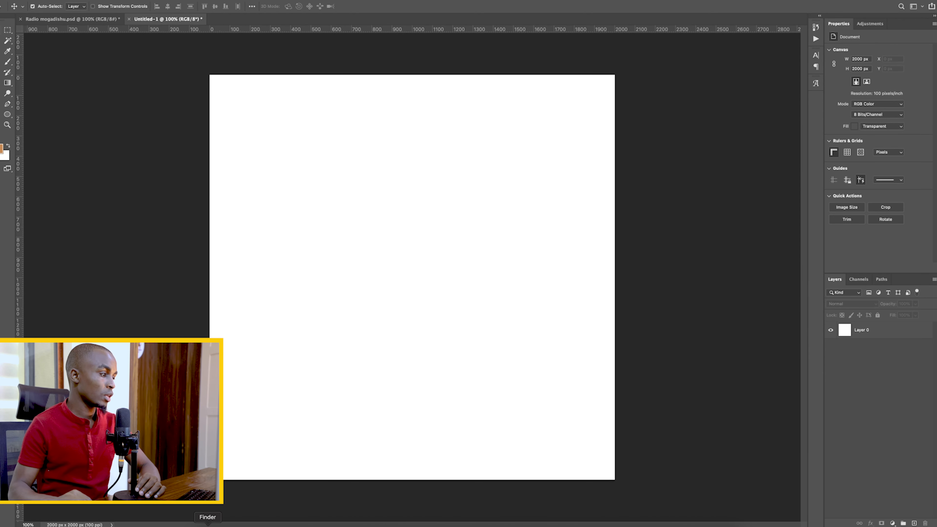
# - Place the headphone image from the Desktop folder onto the white canvas
pyautogui.click(208, 526)
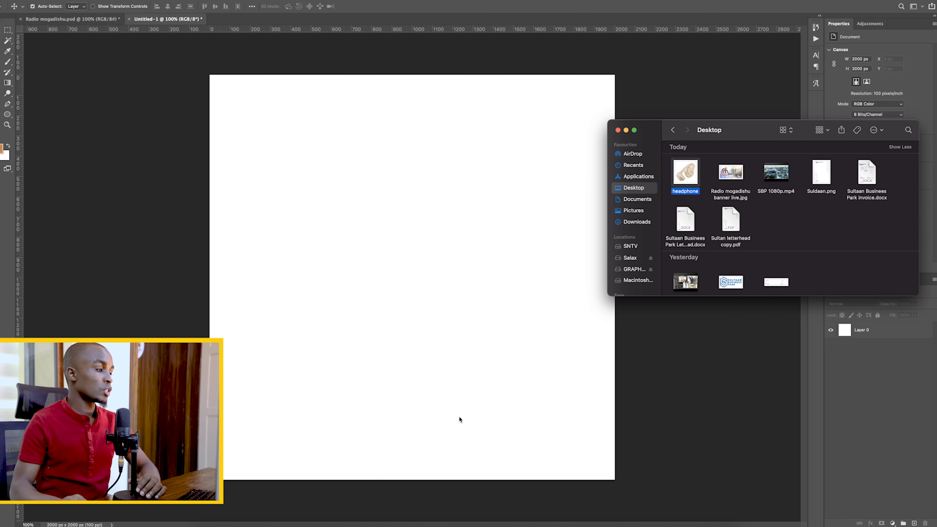
pyautogui.click(262, 525)
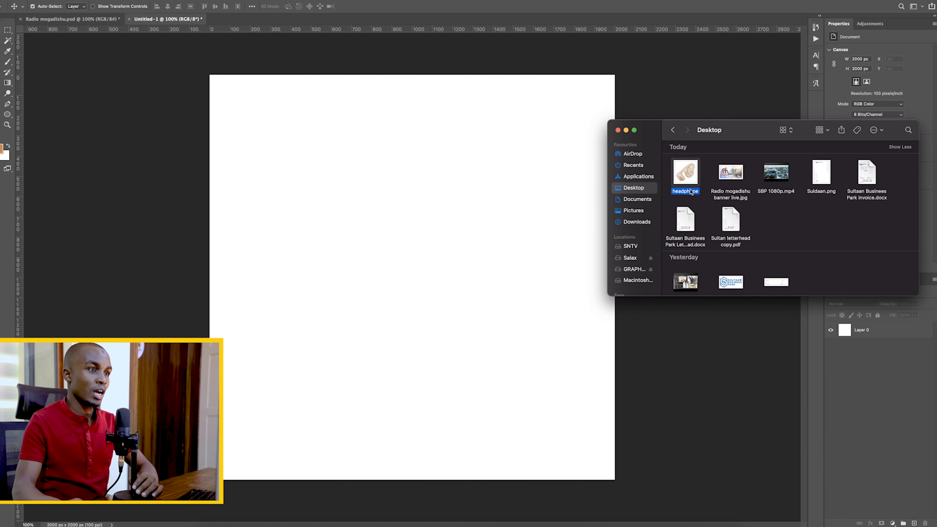
pyautogui.moveTo(689, 172); pyautogui.dragTo(436, 312)
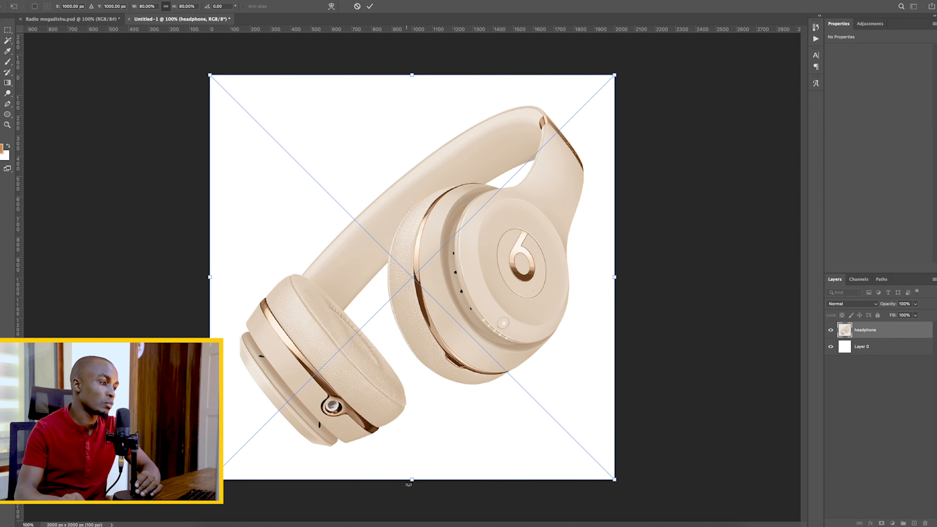
# - Scale the placed headphone down to about 1125 px wide and position it near the middle of the canvas
pyautogui.moveTo(413, 478); pyautogui.dragTo(426, 342)
pyautogui.moveTo(435, 256); pyautogui.dragTo(437, 287)
pyautogui.press('Return')
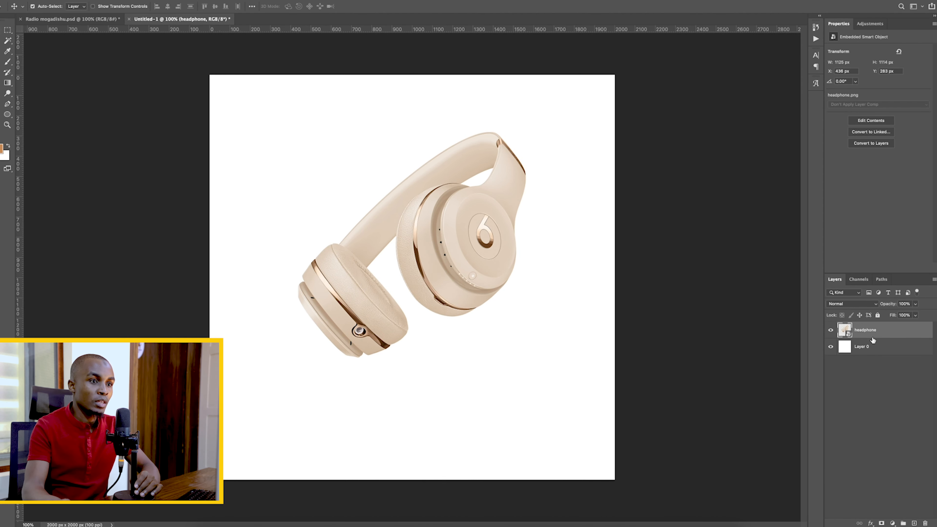
pyautogui.moveTo(454, 263); pyautogui.dragTo(453, 268)
# - Rename the white background layer, Layer 0, as BG
pyautogui.click(885, 348)
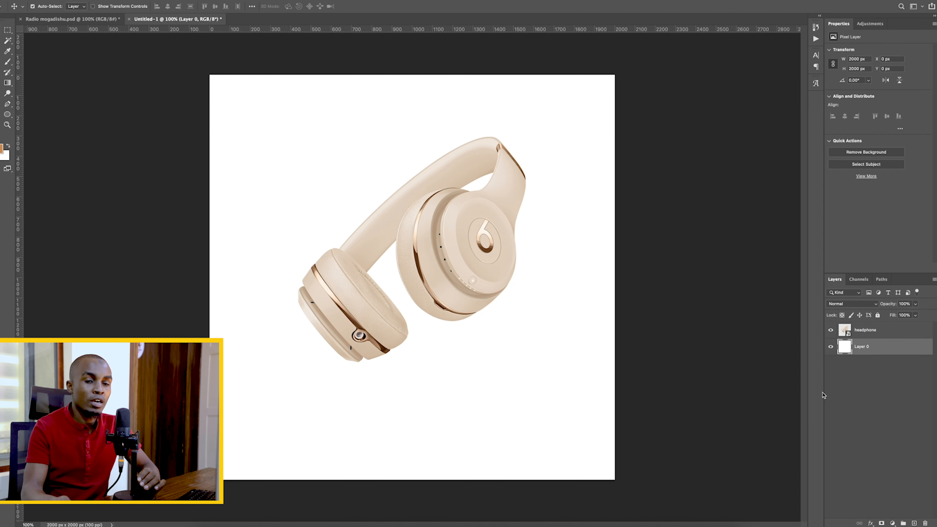
pyautogui.doubleClick(858, 348)
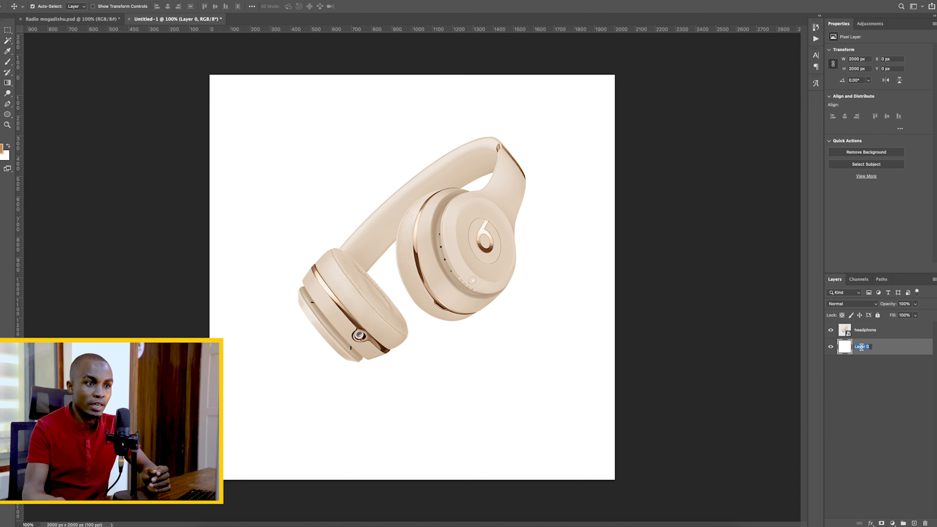
pyautogui.write('Ba')
pyautogui.press('BackSpace')
pyautogui.press('BackSpace')
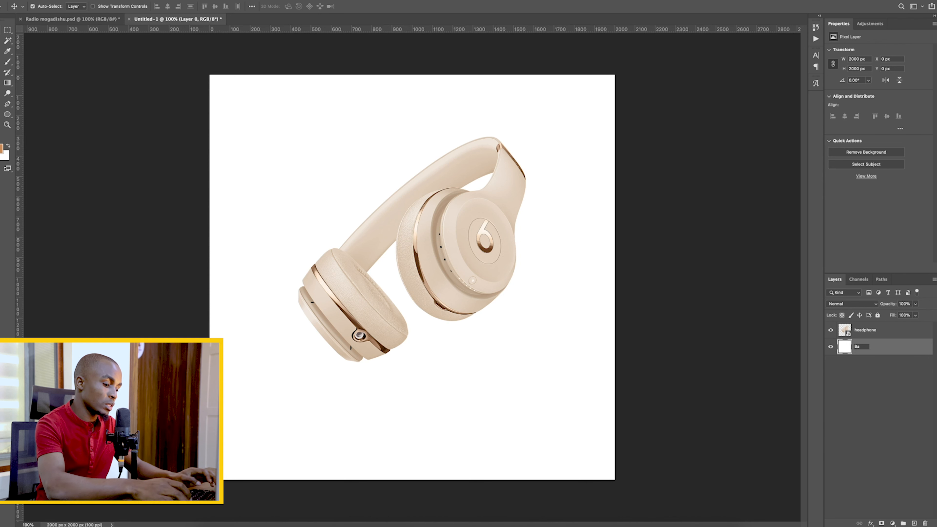
pyautogui.write('BG')
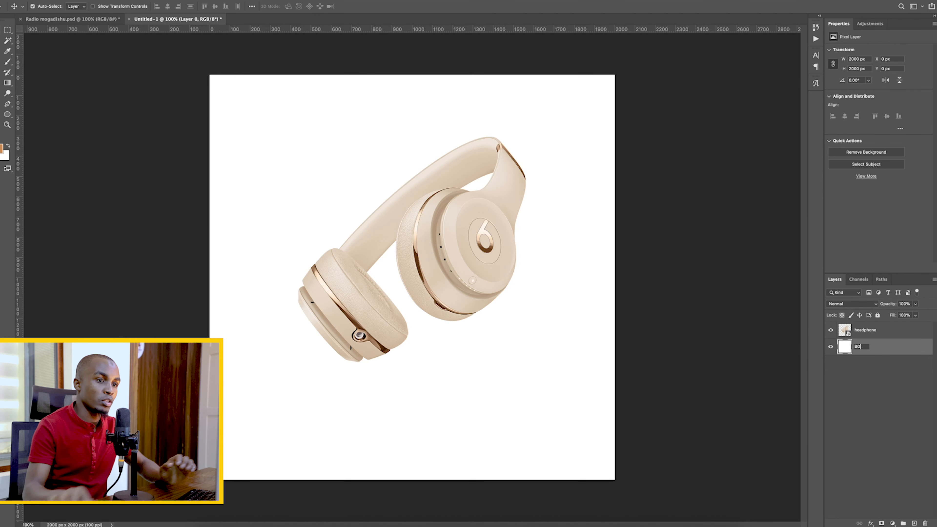
pyautogui.press('Return')
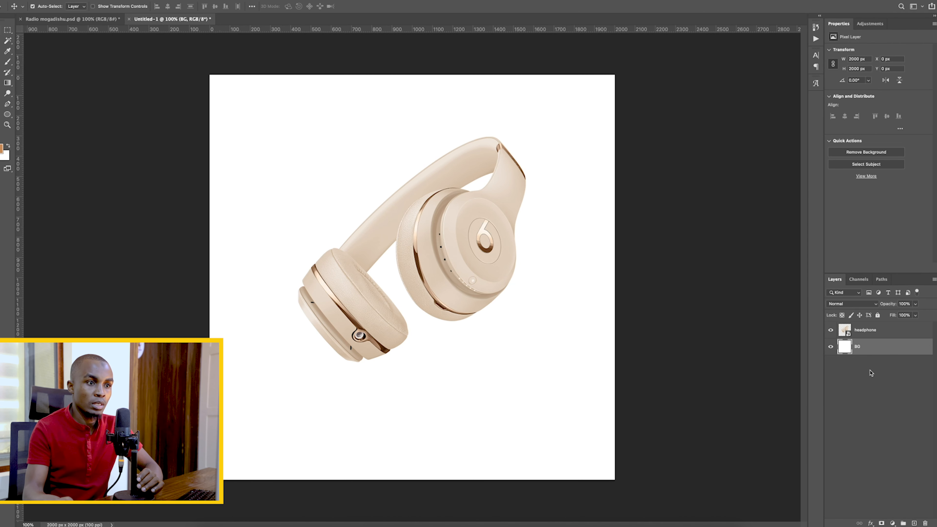
# - Add a new empty layer above BG and name it Brush
pyautogui.click(914, 523)
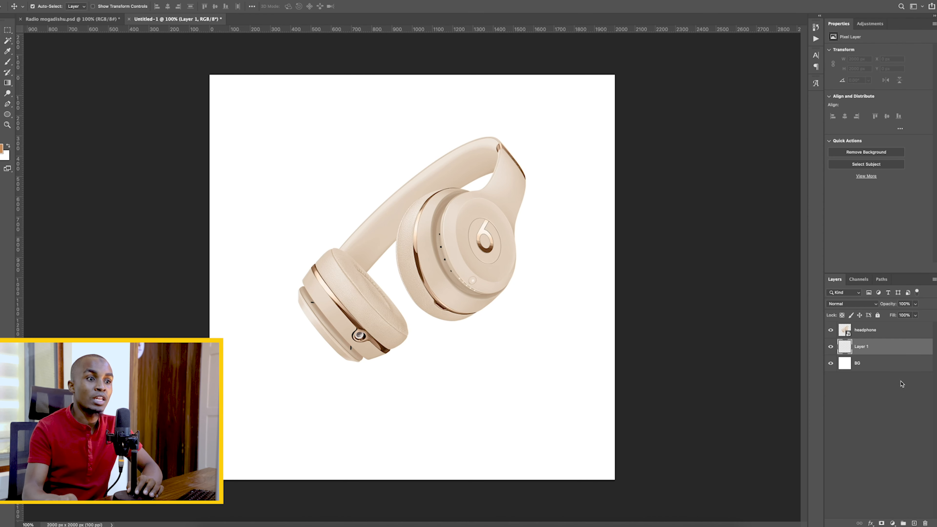
pyautogui.doubleClick(861, 348)
pyautogui.write('Brus')
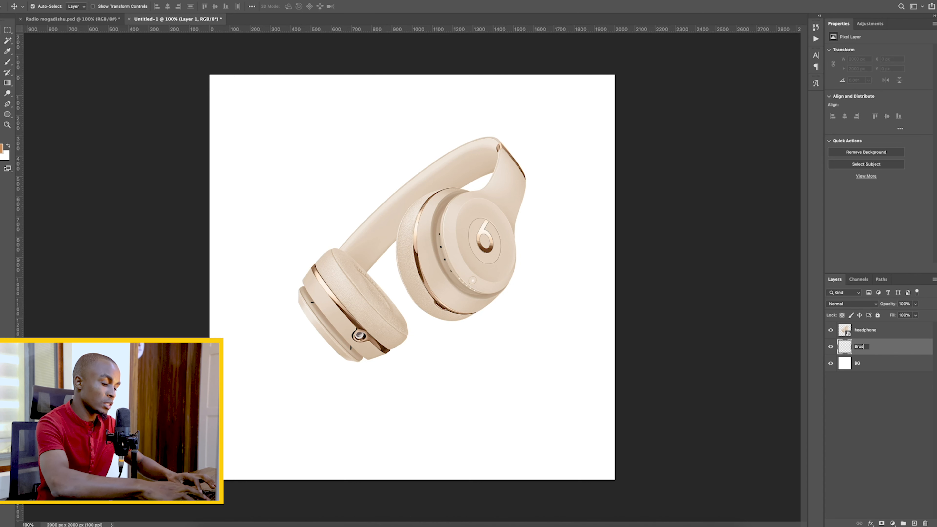
pyautogui.write('h')
pyautogui.click(856, 388)
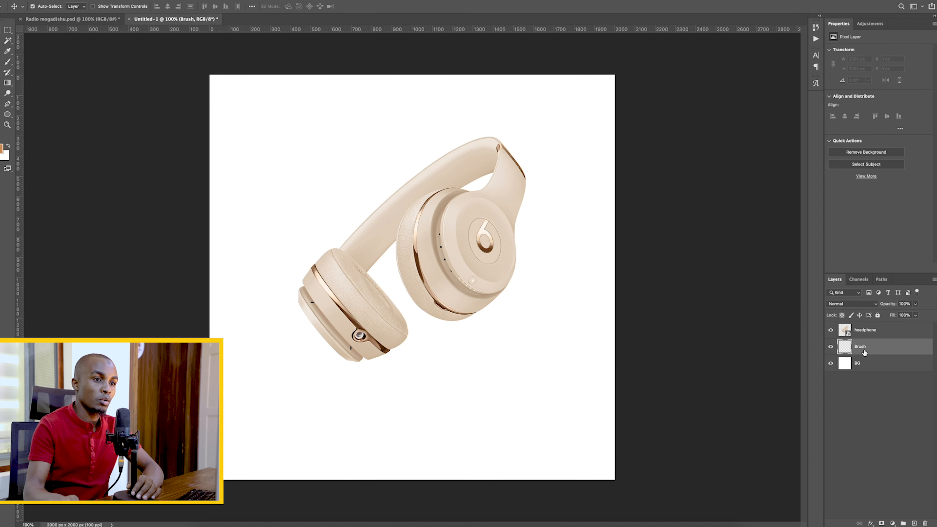
# - Set up the Soft Round brush at 1760 px, with 0% hardness and 83% opacity
pyautogui.press('b')
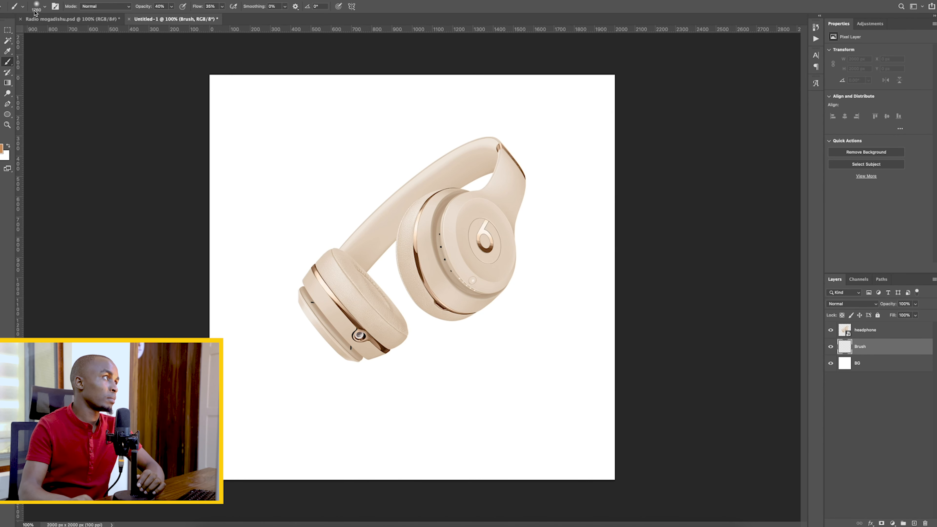
pyautogui.click(44, 8)
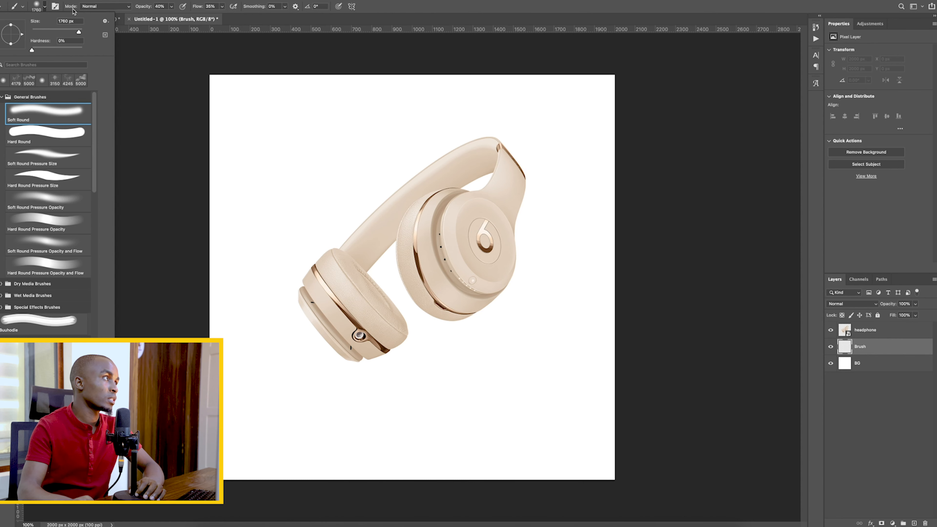
pyautogui.click(164, 5)
pyautogui.moveTo(174, 8); pyautogui.dragTo(175, 16)
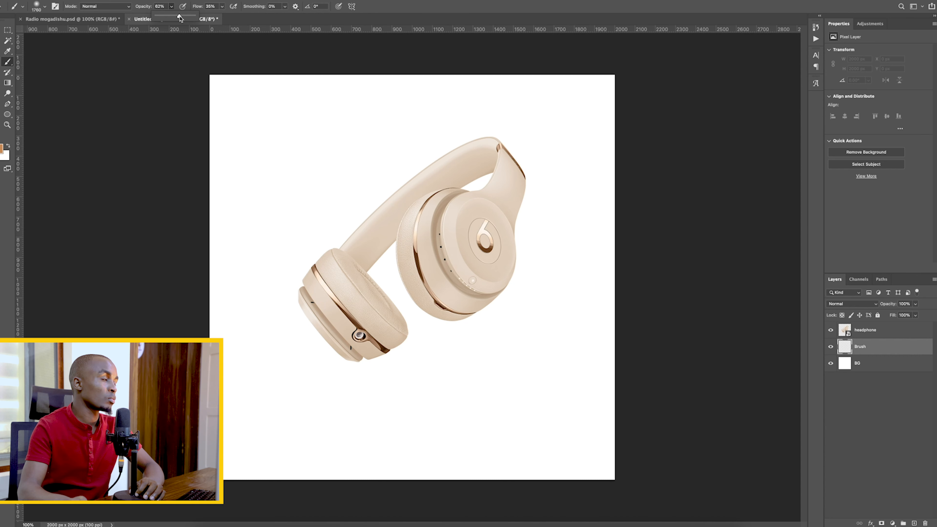
pyautogui.click(222, 7)
pyautogui.click(386, 193)
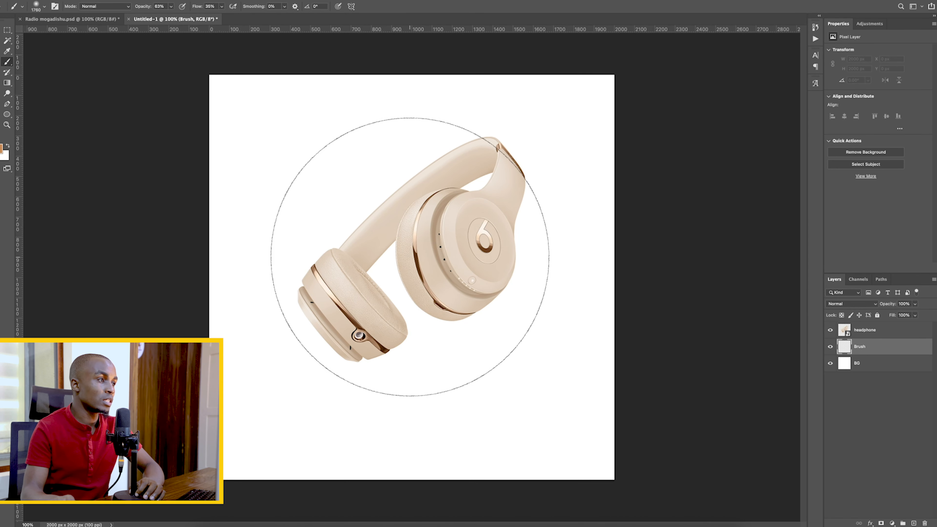
# - Paint a soft tan backdrop over the canvas on the Brush layer and move the headphone down about 41 px
pyautogui.moveTo(409, 256)
pyautogui.mouseDown()
pyautogui.moveTo(470, 249)
pyautogui.moveTo(439, 217)
pyautogui.moveTo(362, 199)
pyautogui.moveTo(327, 342)
pyautogui.moveTo(241, 450)
pyautogui.moveTo(554, 373)
pyautogui.moveTo(577, 381)
pyautogui.moveTo(554, 157)
pyautogui.moveTo(256, 172)
pyautogui.moveTo(431, 259)
pyautogui.moveTo(433, 125)
pyautogui.moveTo(536, 157)
pyautogui.moveTo(541, 105)
pyautogui.moveTo(543, 422)
pyautogui.moveTo(412, 481)
pyautogui.moveTo(278, 256)
pyautogui.moveTo(460, 194)
pyautogui.moveTo(416, 354)
pyautogui.moveTo(376, 276)
pyautogui.moveTo(533, 385)
pyautogui.moveTo(378, 225)
pyautogui.moveTo(253, 160)
pyautogui.moveTo(471, 303)
pyautogui.moveTo(398, 167)
pyautogui.mouseUp()
pyautogui.press('v')
pyautogui.moveTo(490, 256); pyautogui.dragTo(491, 264)
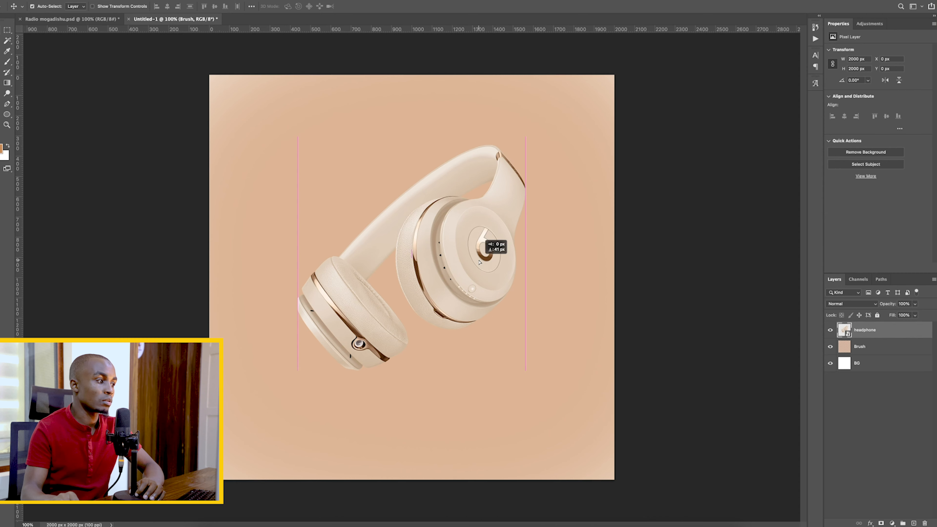
# - Add a Drop Shadow to the headphone layer with about 23% opacity and a size of 54 px, and collapse its effects list
pyautogui.doubleClick(845, 348)
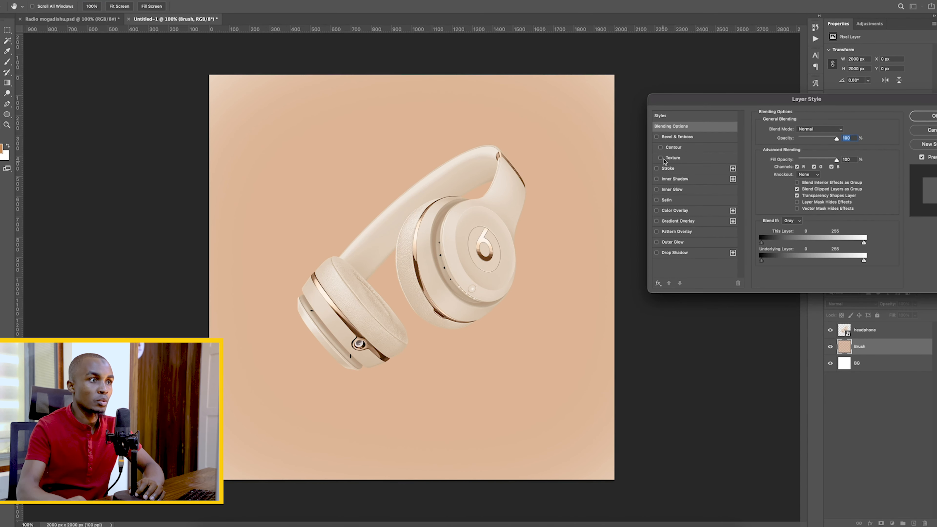
pyautogui.click(924, 116)
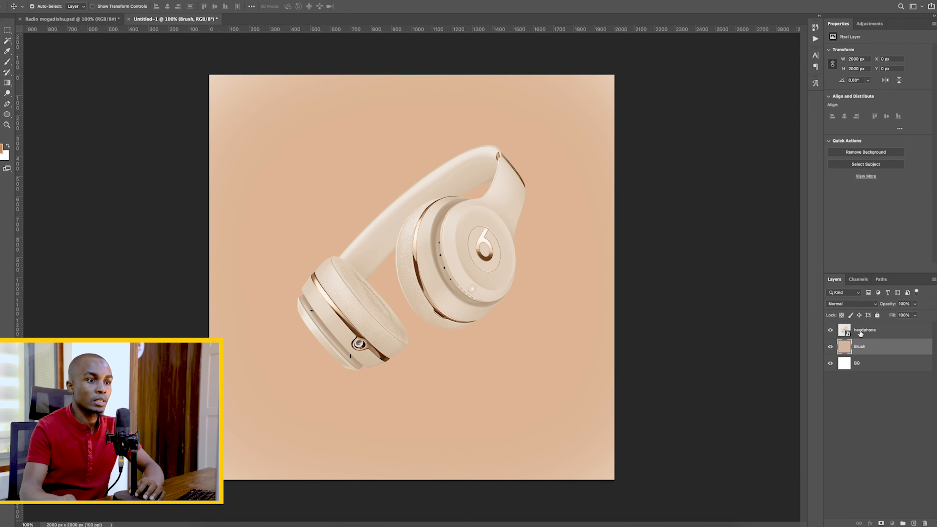
pyautogui.click(861, 334)
pyautogui.click(870, 523)
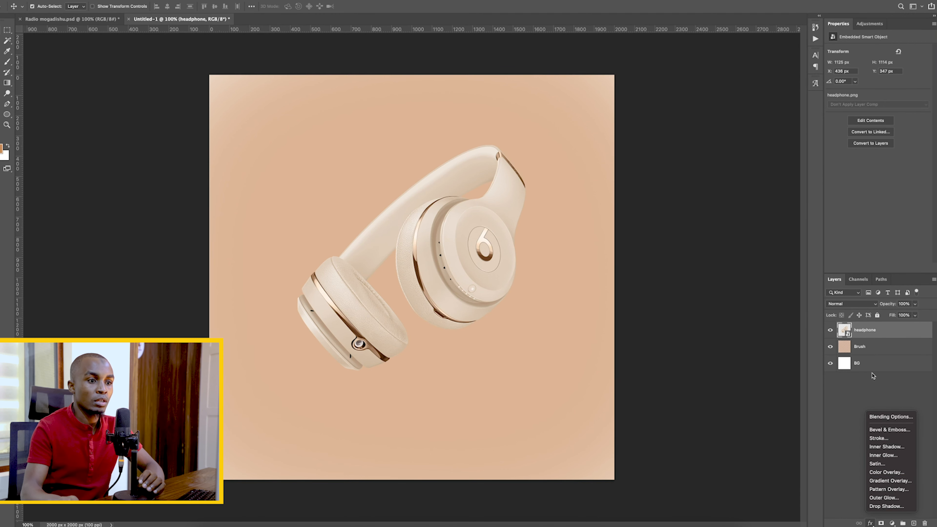
pyautogui.click(882, 507)
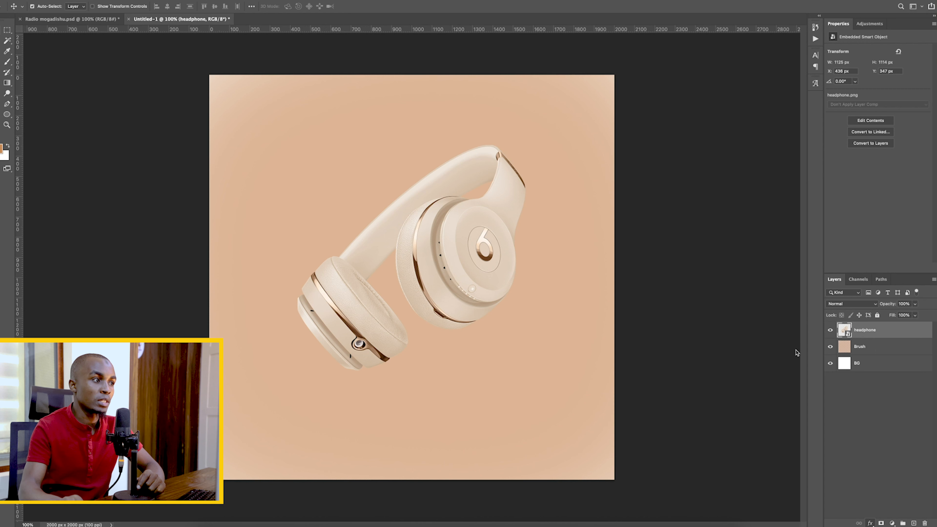
pyautogui.moveTo(798, 141); pyautogui.dragTo(796, 142)
pyautogui.moveTo(797, 183); pyautogui.dragTo(801, 182)
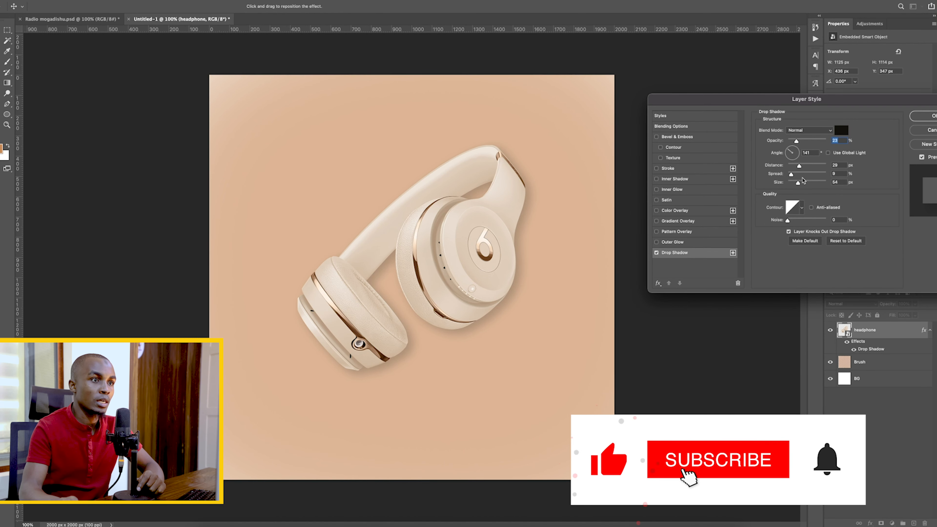
pyautogui.click(930, 117)
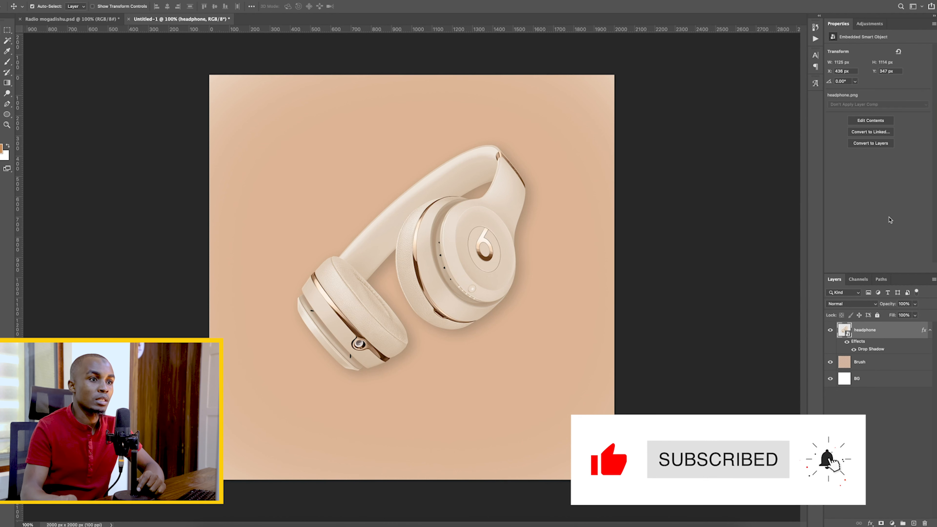
pyautogui.click(930, 331)
pyautogui.click(862, 406)
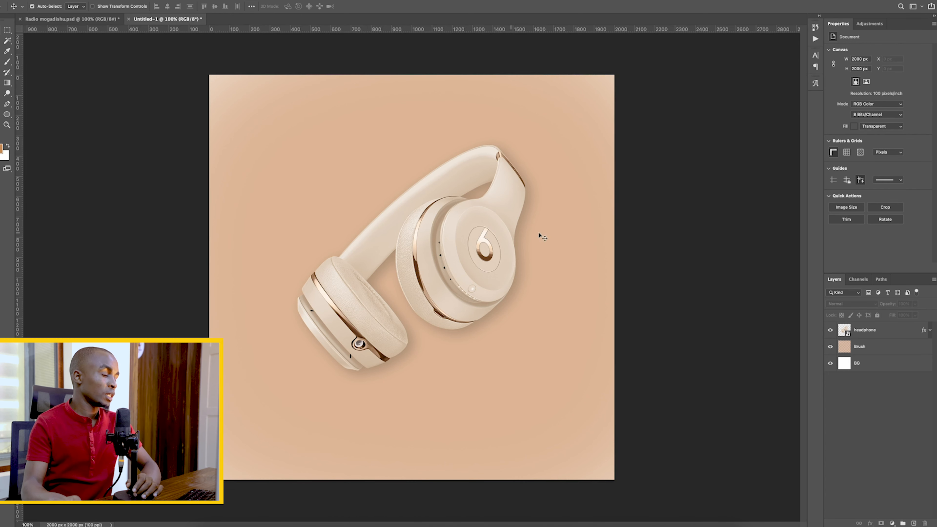
# - Add a new layer above Brush and name it Patterns
pyautogui.click(866, 350)
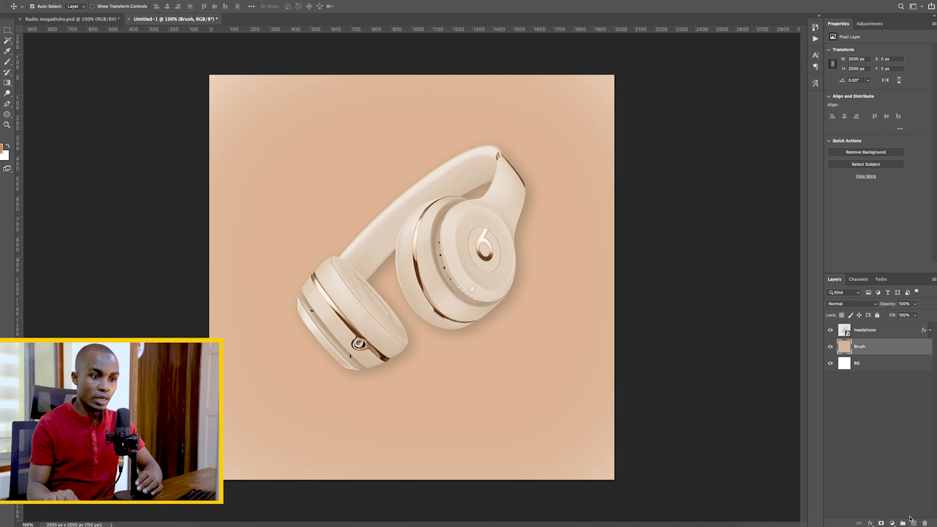
pyautogui.click(913, 523)
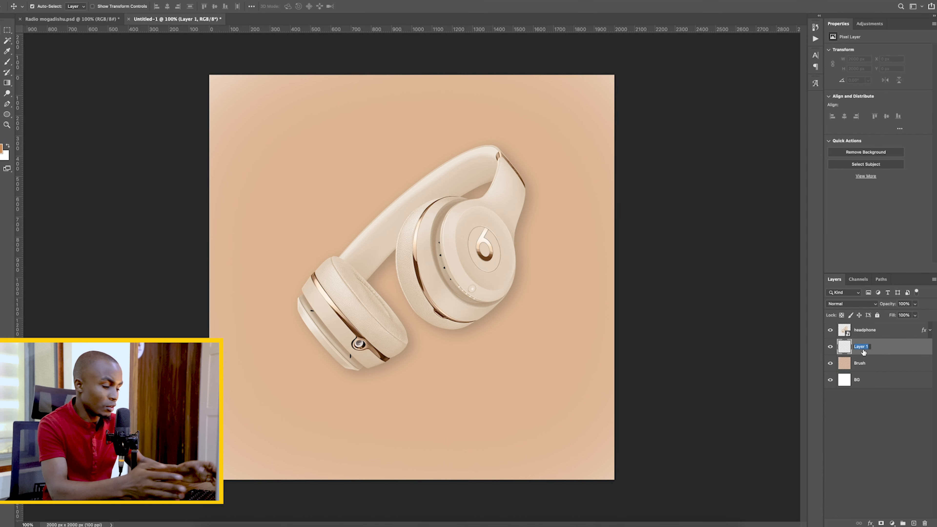
pyautogui.write('Pa')
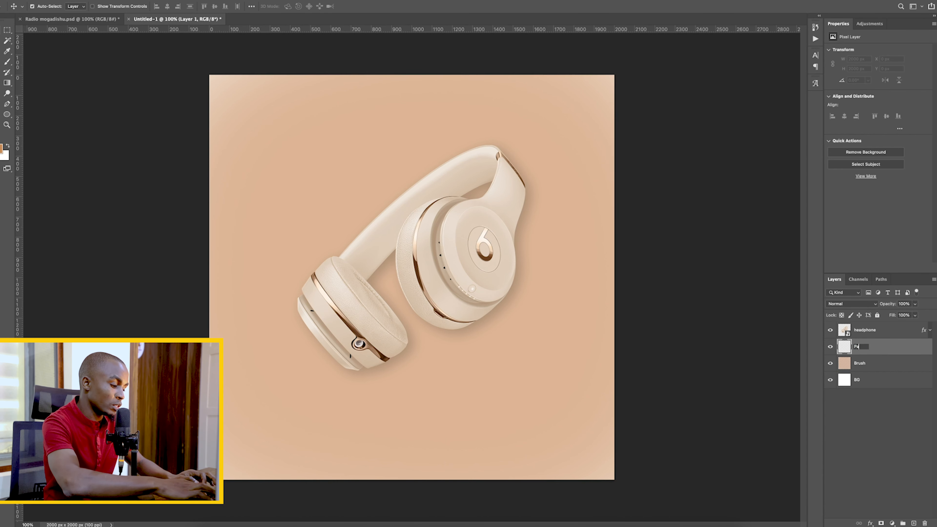
pyautogui.write('tterns')
pyautogui.click(880, 349)
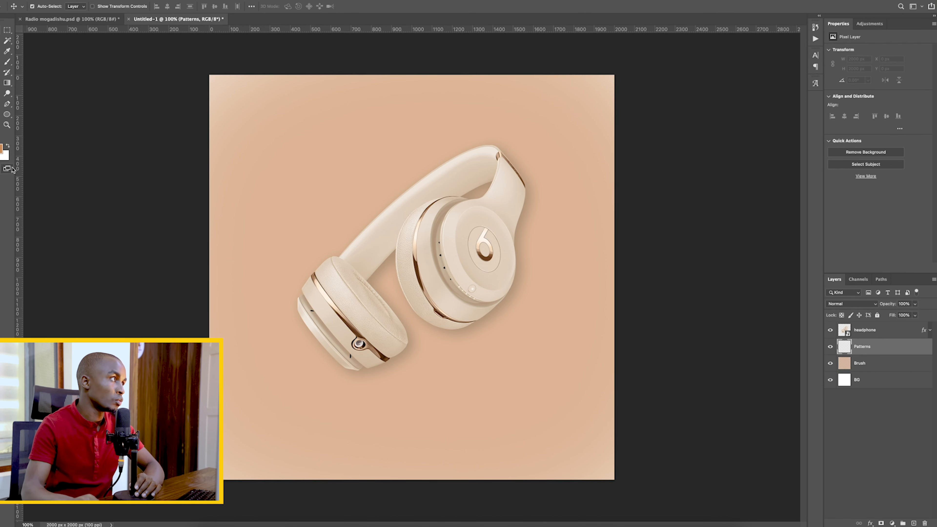
# - Choose the 01.png brush from the Dotted Wavy Swirls Brushes for painting on the Patterns layer
pyautogui.press('b')
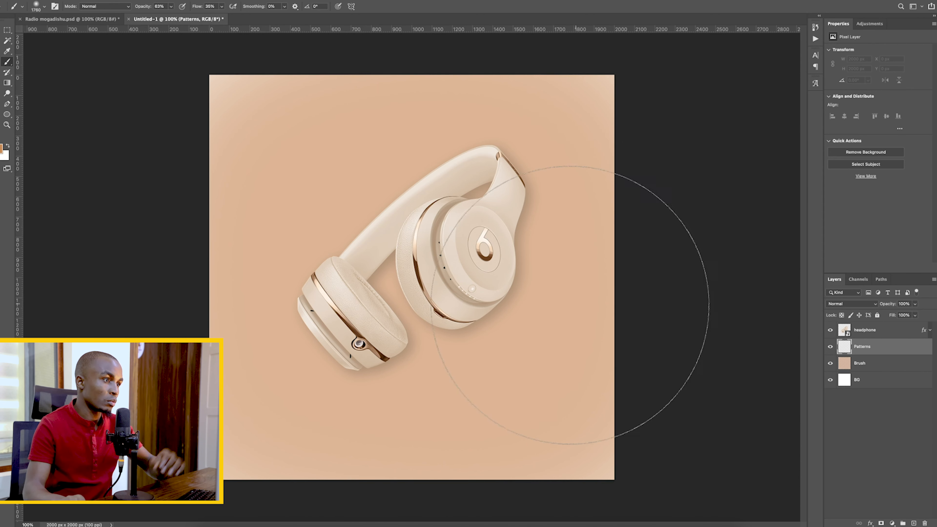
pyautogui.click(43, 8)
pyautogui.click(62, 221)
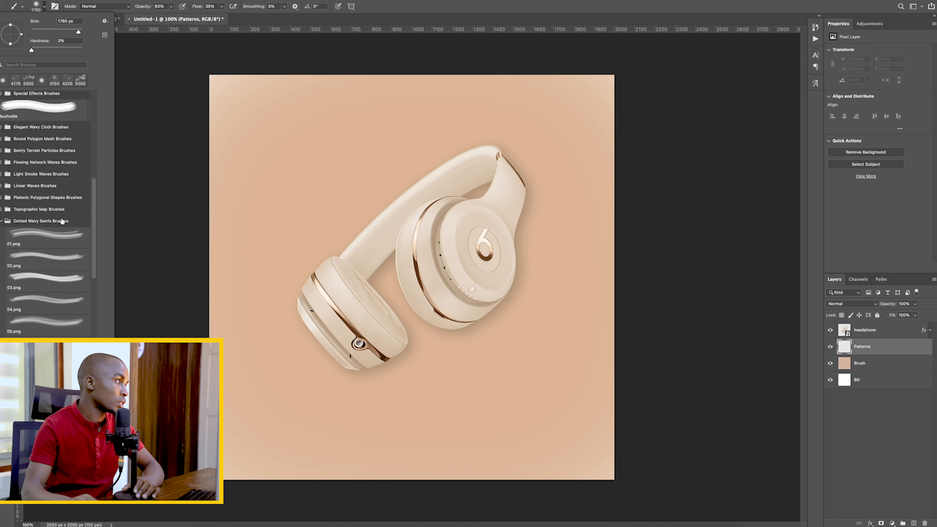
pyautogui.scroll(-1, 62, 220)
pyautogui.click(60, 219)
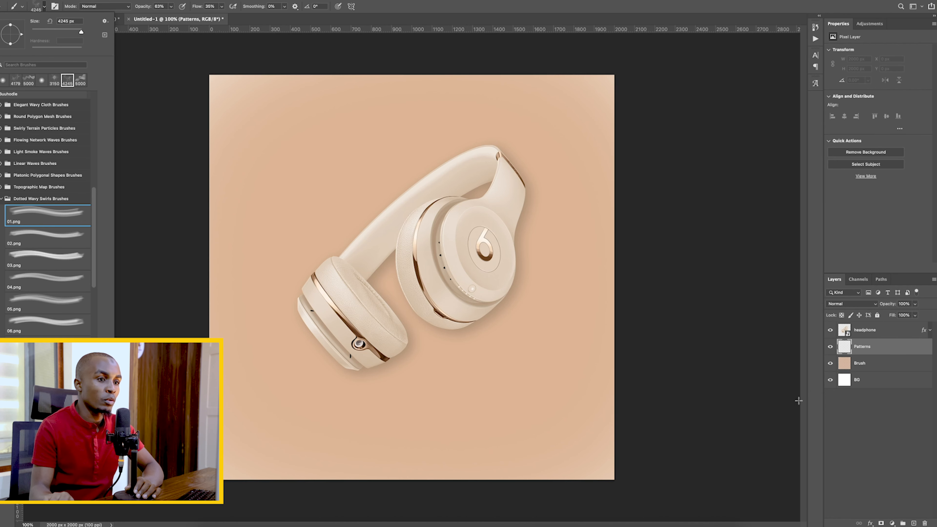
pyautogui.click(859, 349)
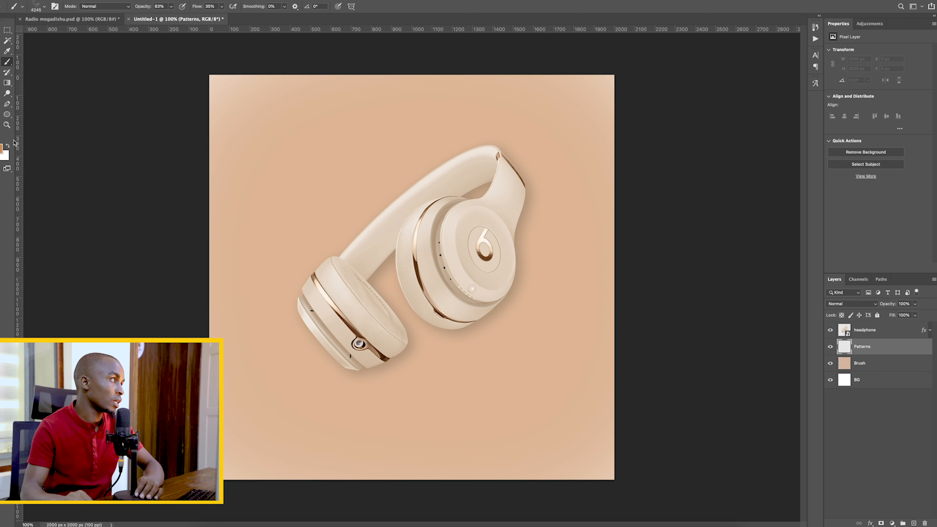
# - Sample the headphone's beige ear cushion (d5c4b1) as the foreground color
pyautogui.click(2, 148)
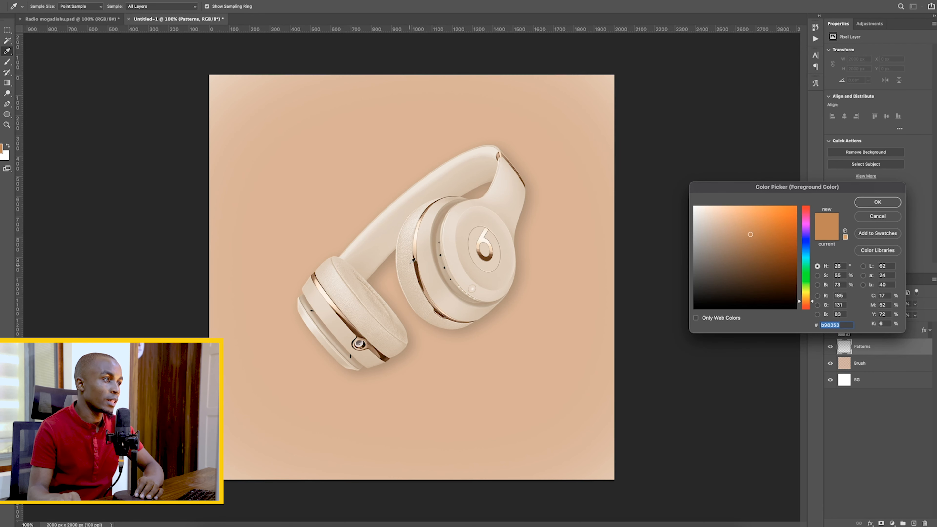
pyautogui.click(411, 251)
pyautogui.click(901, 202)
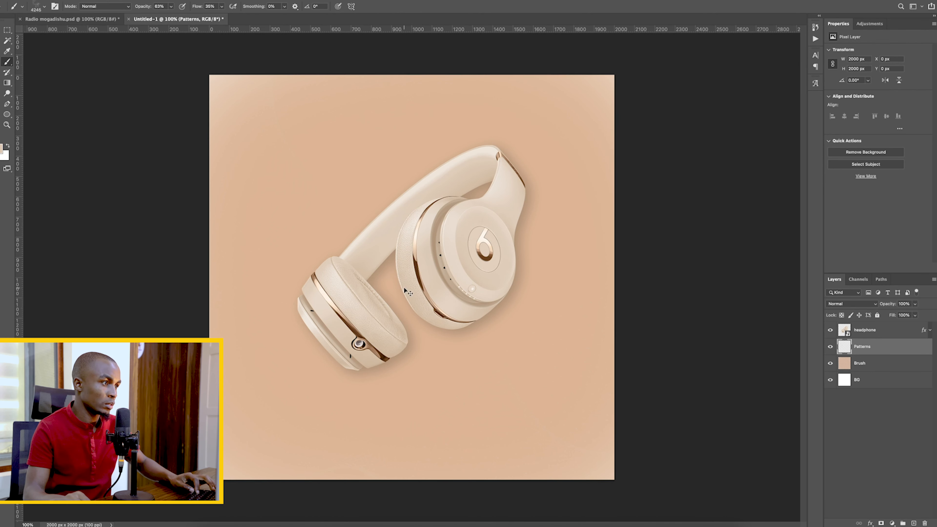
# - Change the foreground color to the lighter beige ecdfd1
pyautogui.press('super+z')
pyautogui.click(2, 149)
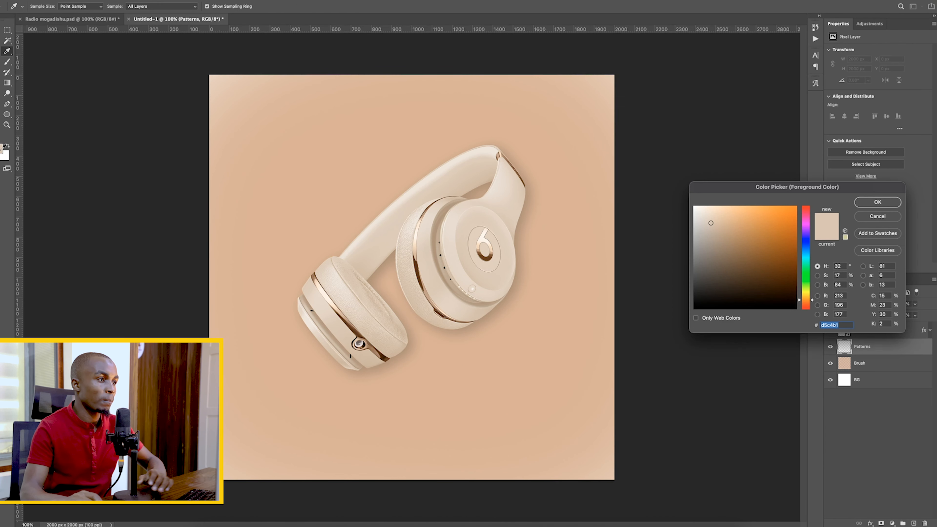
pyautogui.click(705, 213)
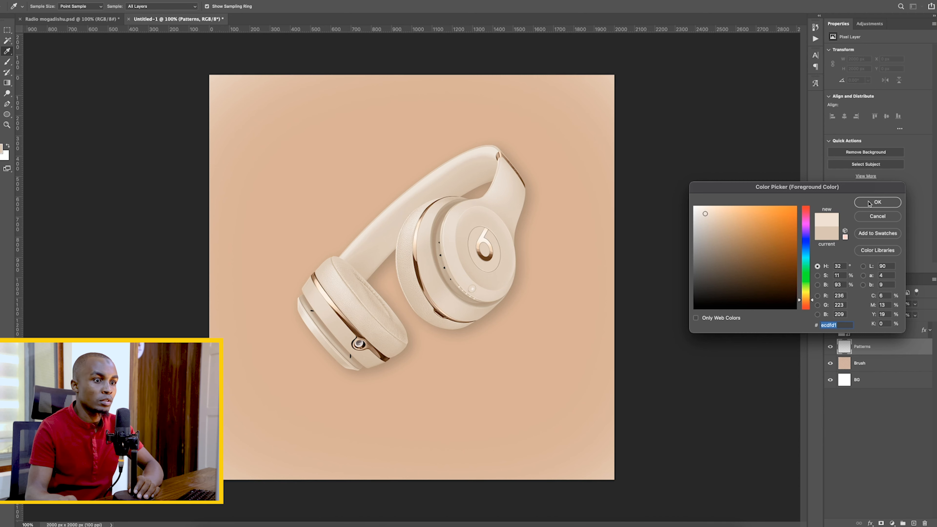
pyautogui.click(877, 202)
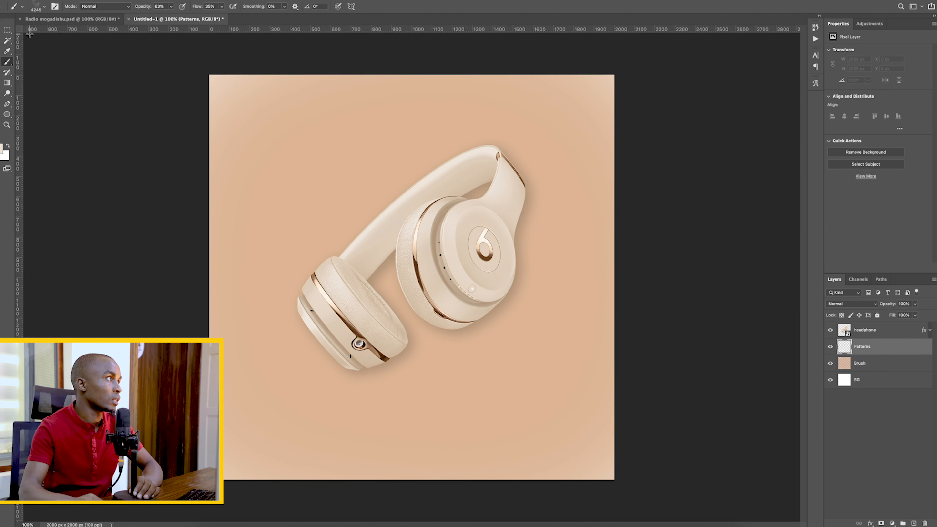
# - Reduce the 01.png wavy brush's size and try a stamp on the Patterns layer, undoing the stamp
pyautogui.click(44, 6)
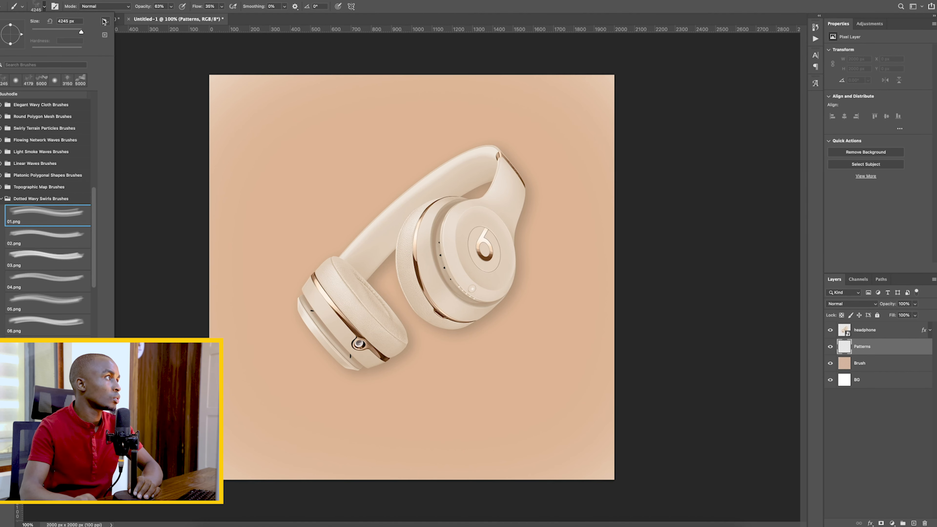
pyautogui.moveTo(80, 33); pyautogui.dragTo(79, 34)
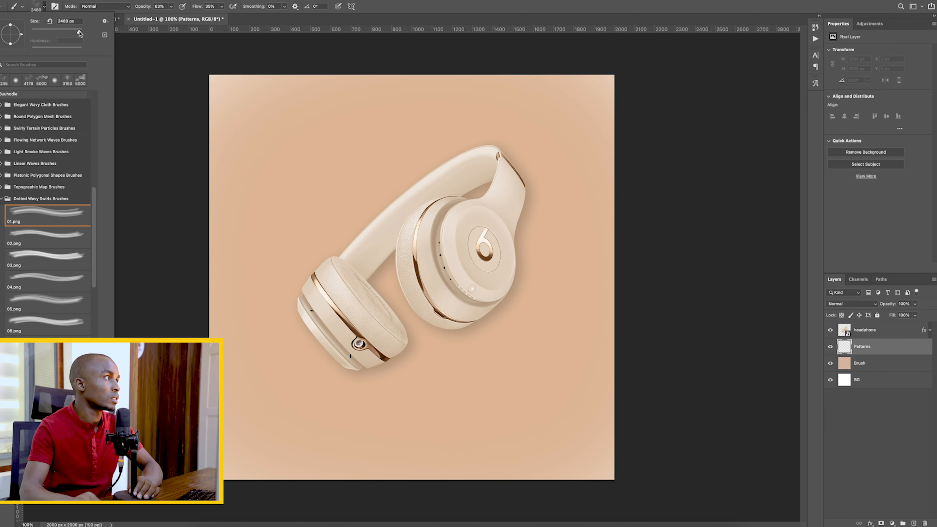
pyautogui.click(392, 272)
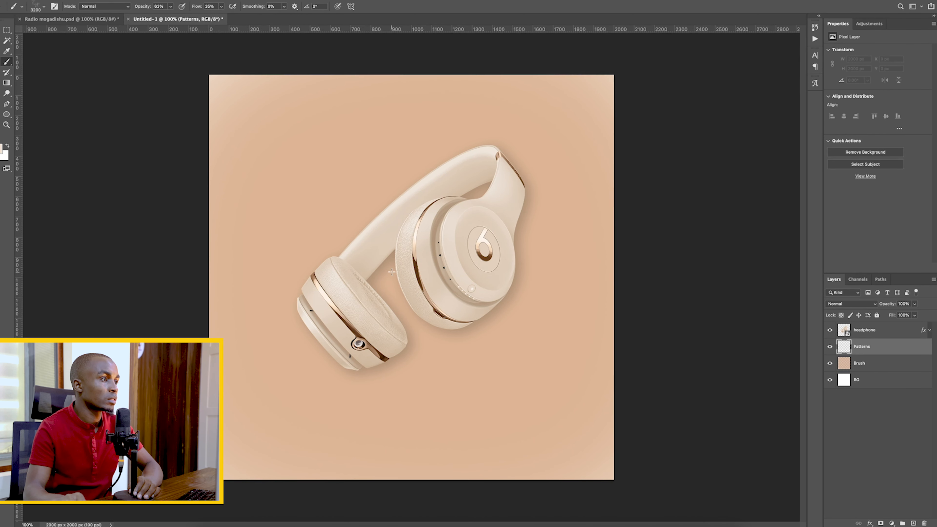
pyautogui.click(400, 280)
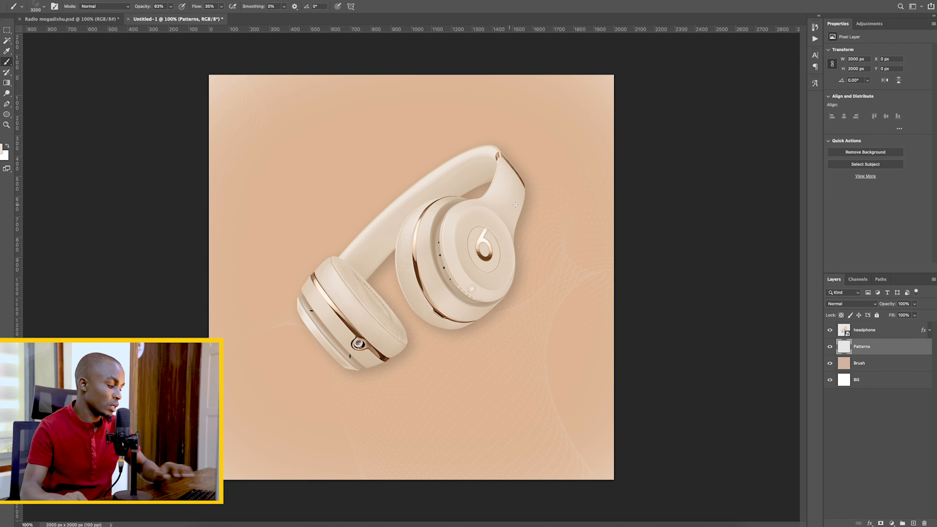
pyautogui.hotkey('ctrl', 'z')
# - Try stamping the wavy dotted pattern on the Patterns layer at 80% brush opacity, and undo the stamp
pyautogui.click(171, 6)
pyautogui.moveTo(176, 17); pyautogui.dragTo(177, 18)
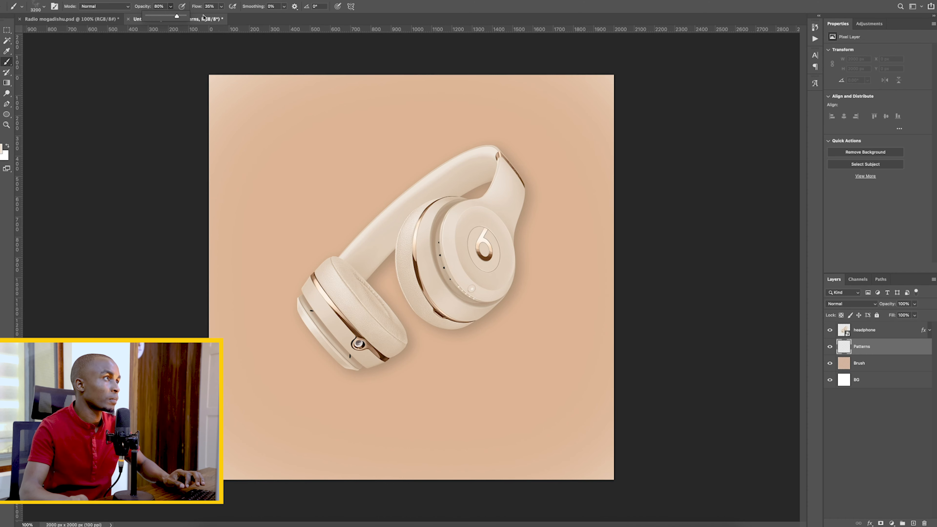
pyautogui.click(175, 332)
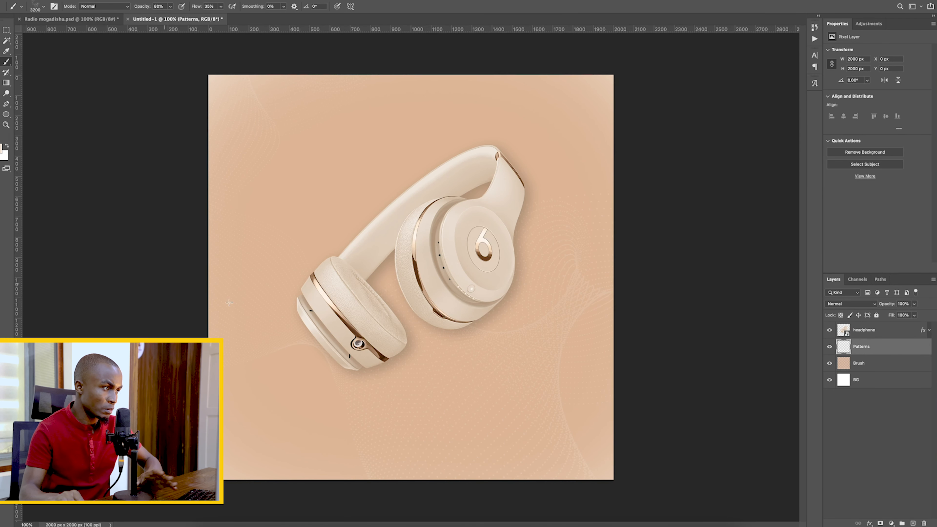
pyautogui.press('super+z')
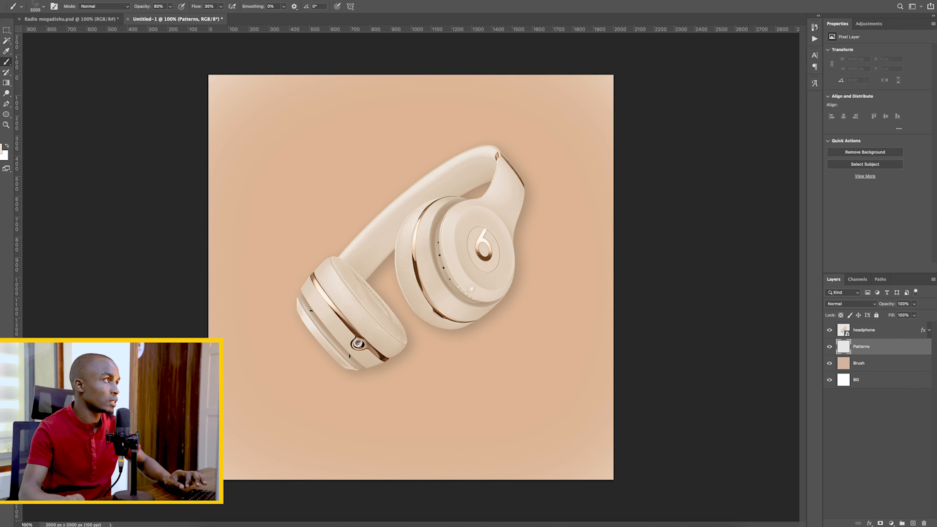
# - Raise the brush opacity to 97% and stamp the wavy dotted pattern across the background, undoing unwanted placements
pyautogui.click(170, 7)
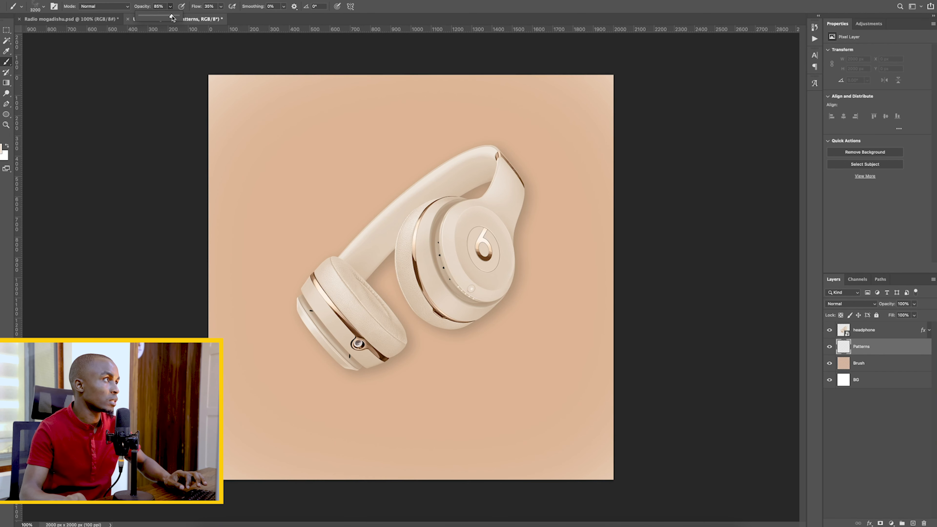
pyautogui.click(317, 112)
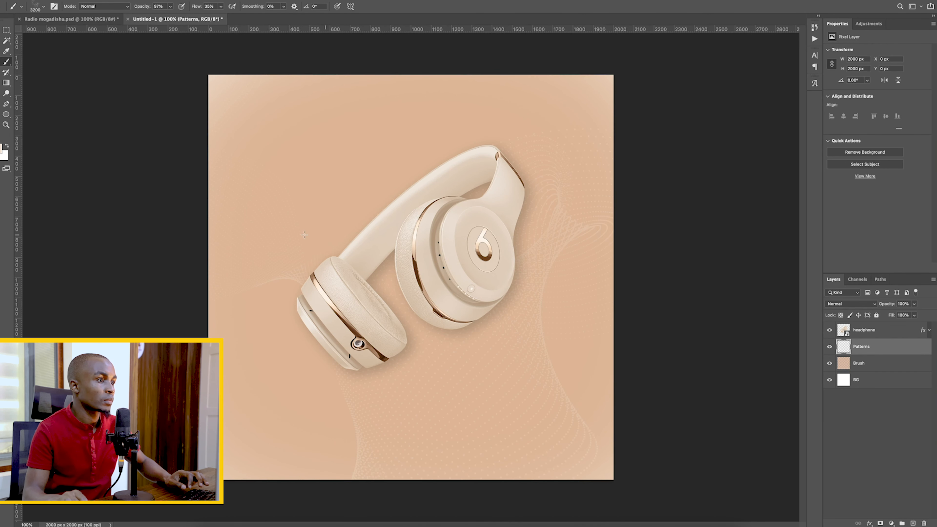
pyautogui.press('super+z')
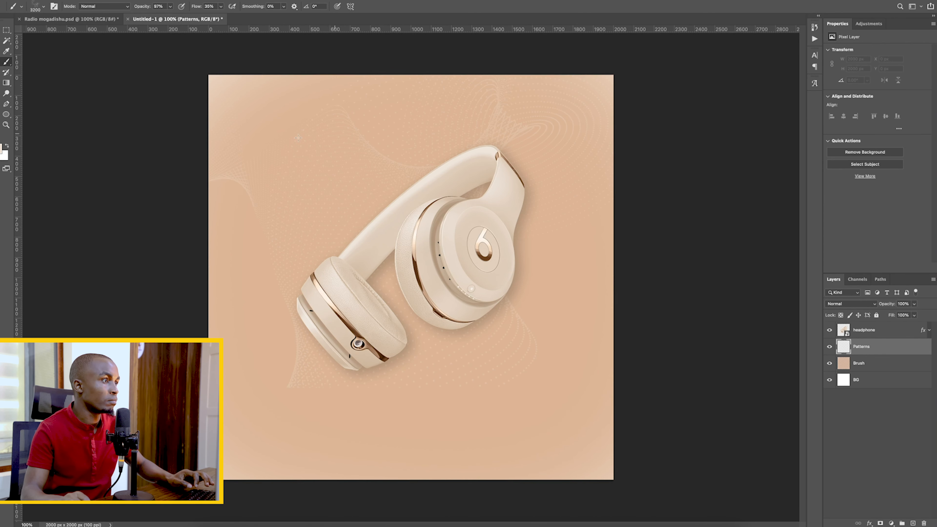
pyautogui.press('super+z')
pyautogui.click(521, 370)
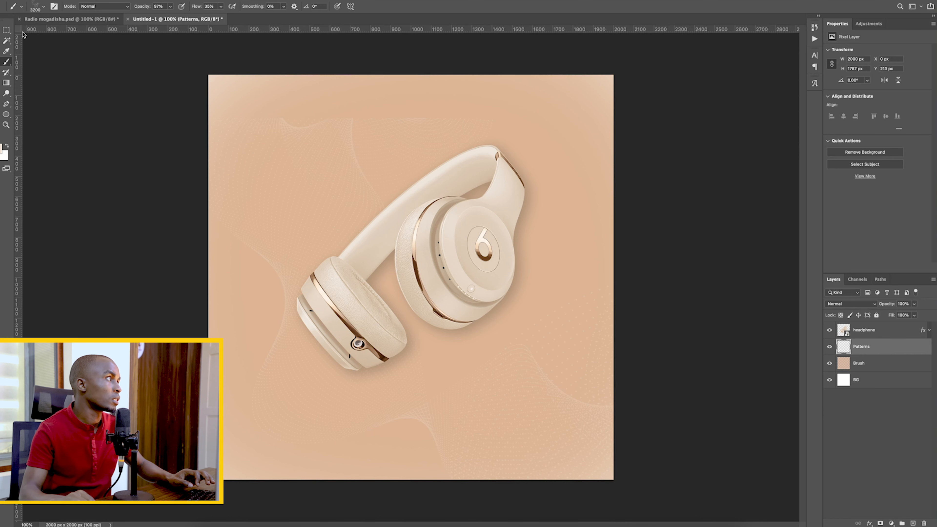
# - Set the blending mode of the Patterns layer to Hard Mix
pyautogui.press('v')
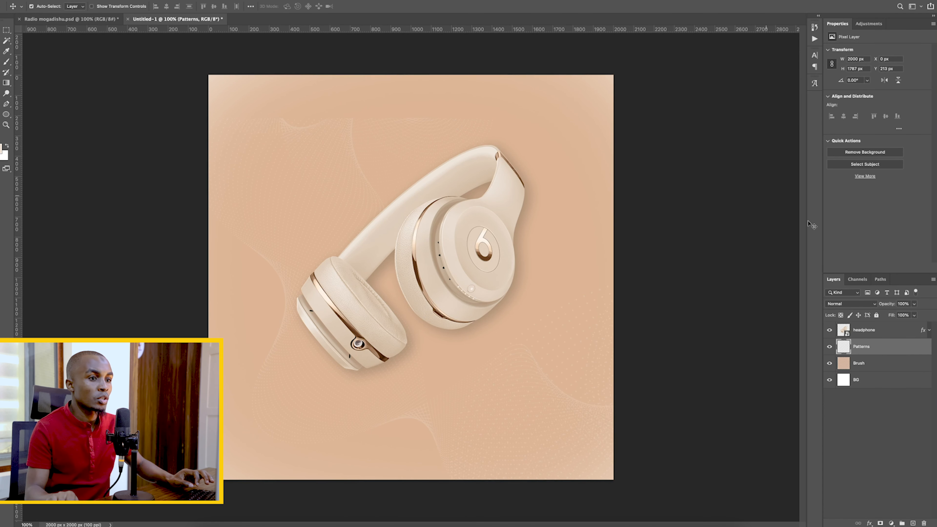
pyautogui.click(867, 306)
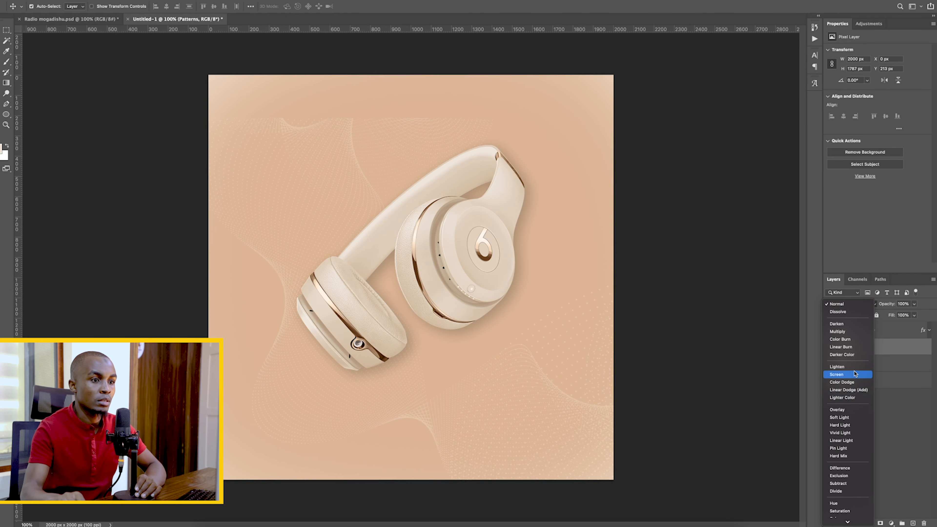
pyautogui.click(846, 457)
# - Scale the Patterns layer proportionally to about 112% so it reaches the canvas's upper edge, then deselect all layers
pyautogui.hotkey('ctrl', 't')
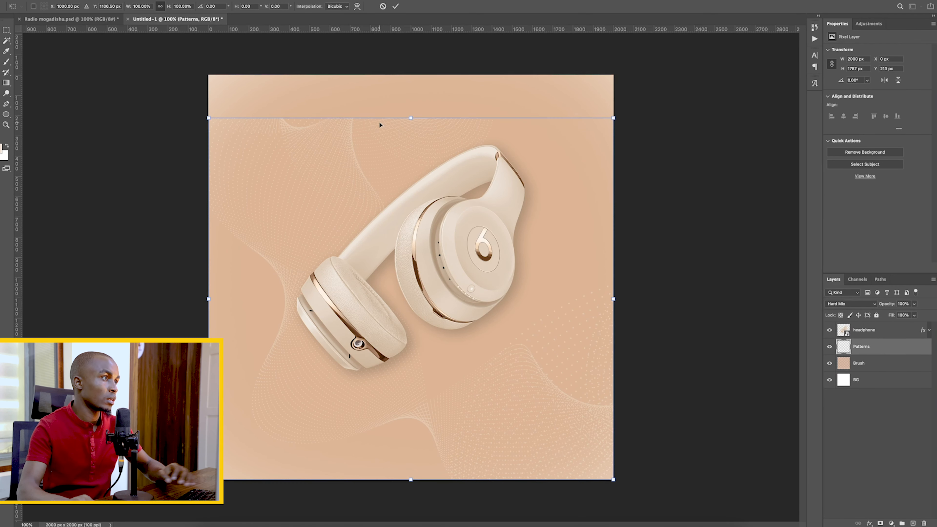
pyautogui.moveTo(410, 118); pyautogui.dragTo(415, 75)
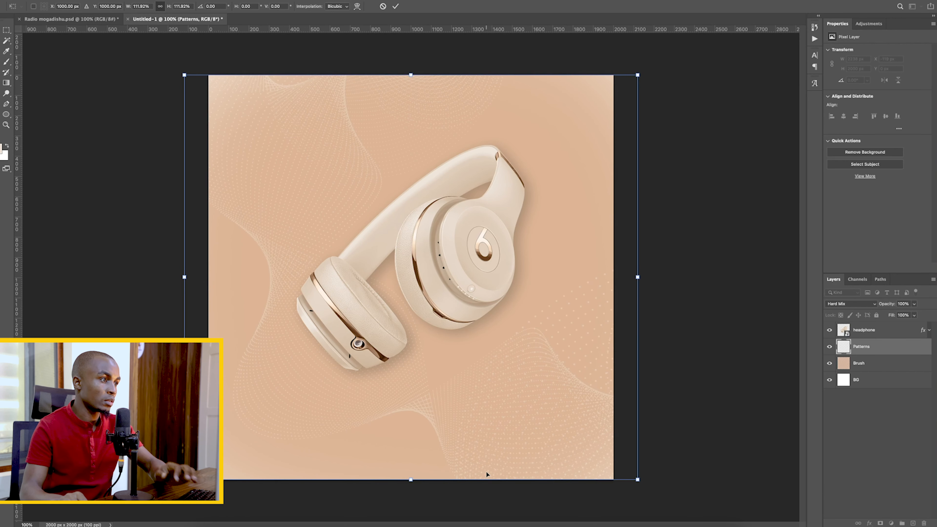
pyautogui.press('Return')
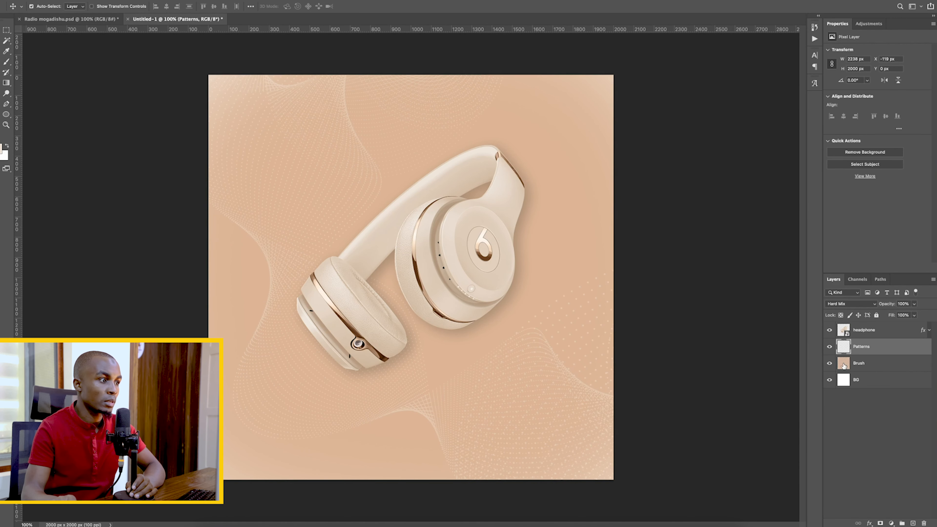
pyautogui.click(844, 365)
pyautogui.click(846, 435)
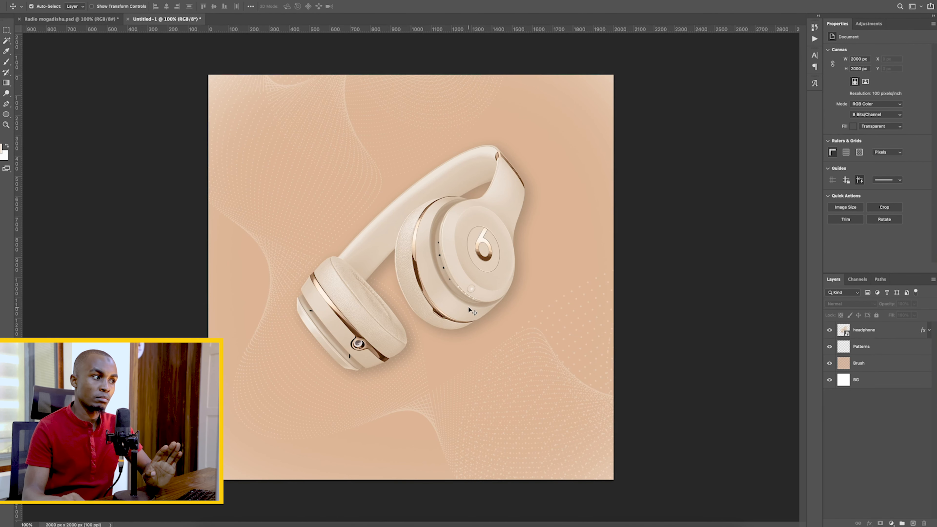
# - Enlarge the headphone to about 1308 × 1295 px and shift it slightly to the right
pyautogui.click(453, 252)
pyautogui.hotkey('ctrl', 't')
pyautogui.moveTo(409, 120); pyautogui.dragTo(411, 93)
pyautogui.moveTo(410, 393); pyautogui.dragTo(411, 407)
pyautogui.press('Return')
pyautogui.click(825, 435)
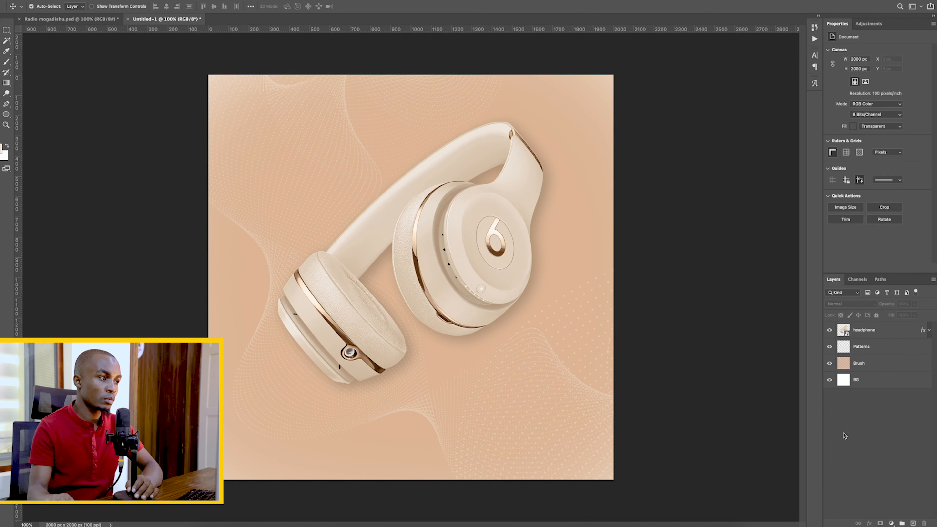
pyautogui.moveTo(425, 257); pyautogui.dragTo(443, 260)
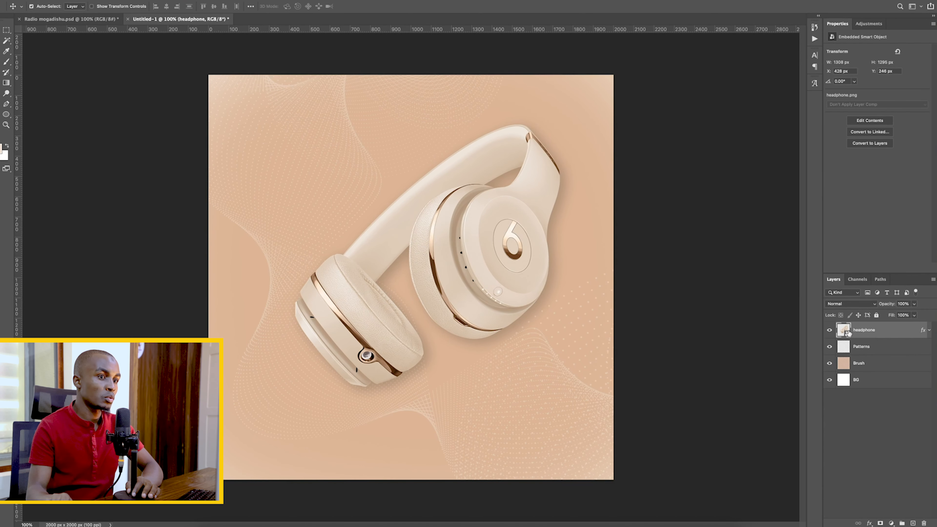
# - Draw a thin vertical beige rectangle about 8 × 991 px directly above the Patterns layer, beside the headphone
pyautogui.click(6, 114)
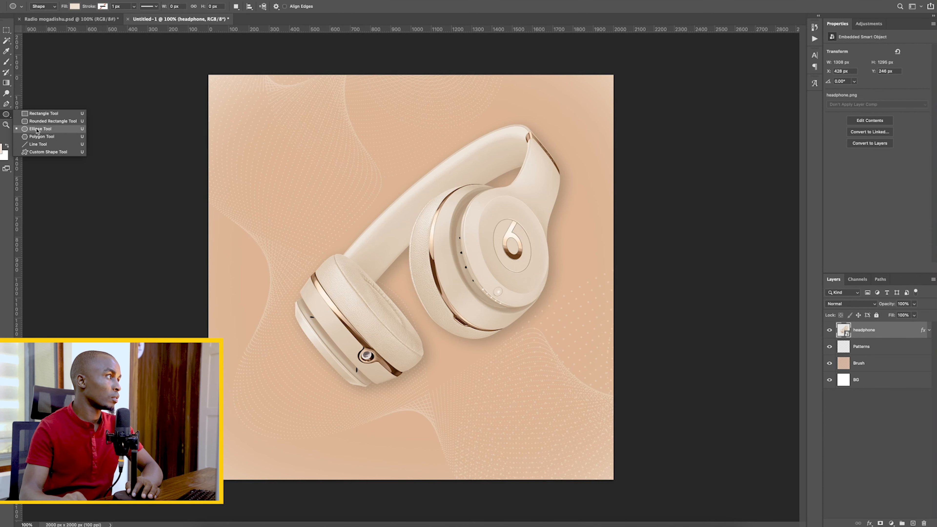
pyautogui.click(38, 144)
pyautogui.click(858, 347)
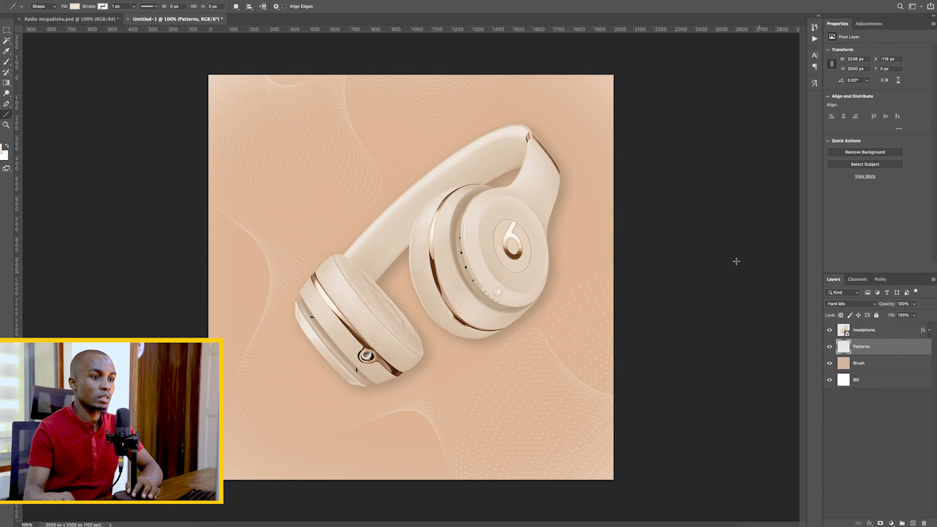
pyautogui.rightClick(8, 116)
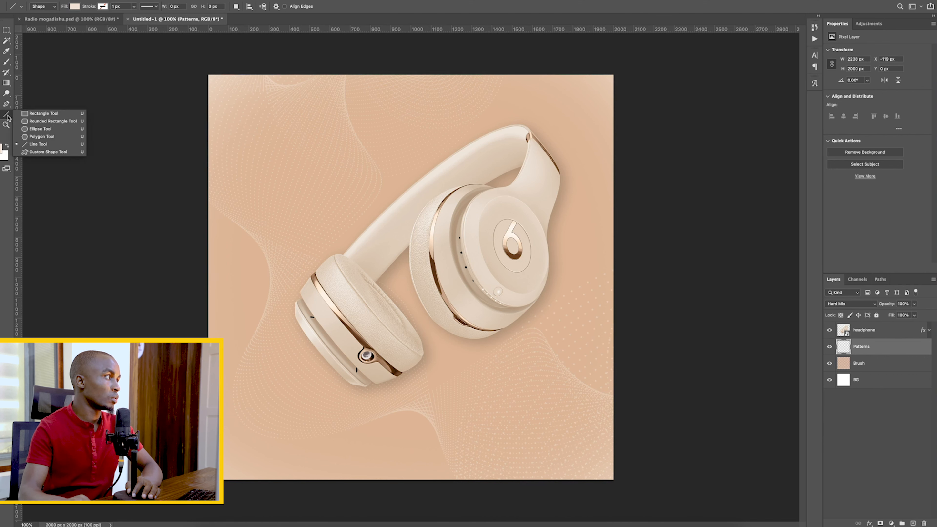
pyautogui.click(37, 116)
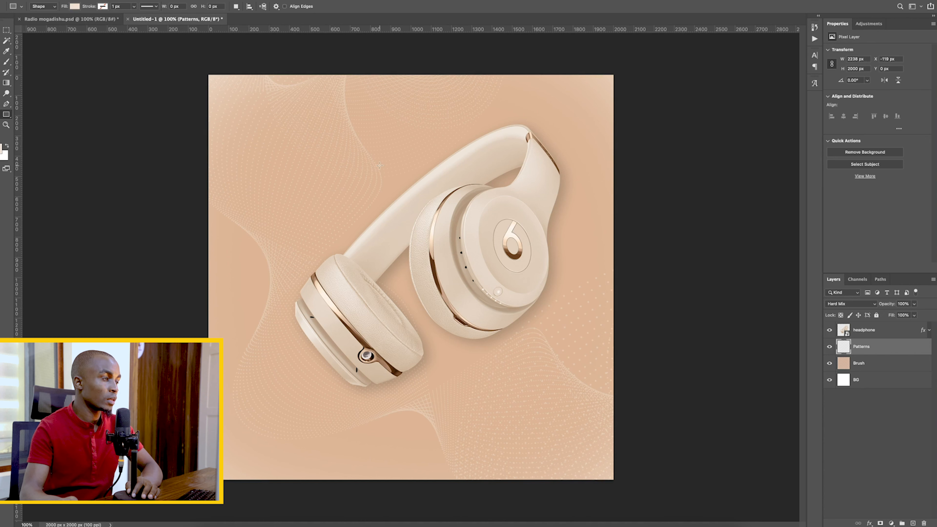
pyautogui.moveTo(269, 141); pyautogui.dragTo(270, 341)
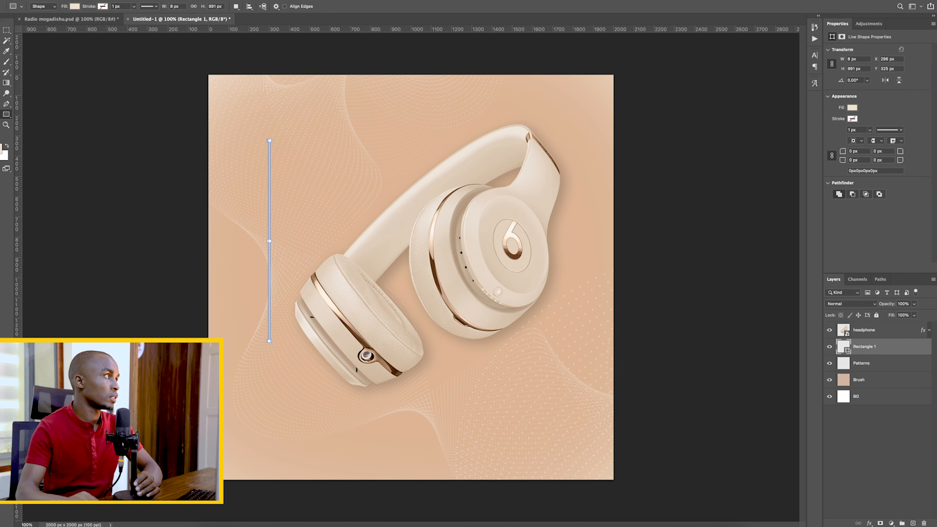
# - Lengthen the thin rectangle to about 1545 px and rotate it to -45°
pyautogui.press('v')
pyautogui.hotkey('ctrl', 't')
pyautogui.moveTo(243, 352); pyautogui.dragTo(198, 313)
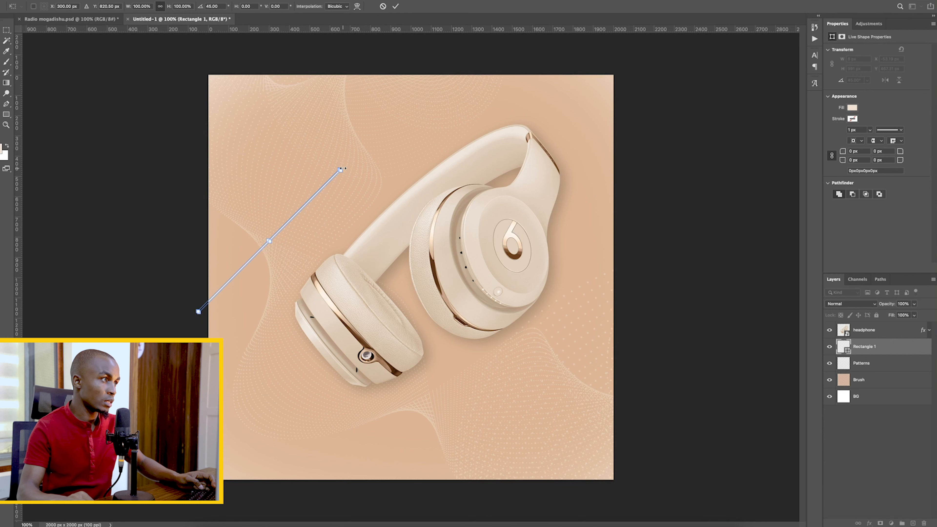
pyautogui.moveTo(341, 169); pyautogui.dragTo(436, 105)
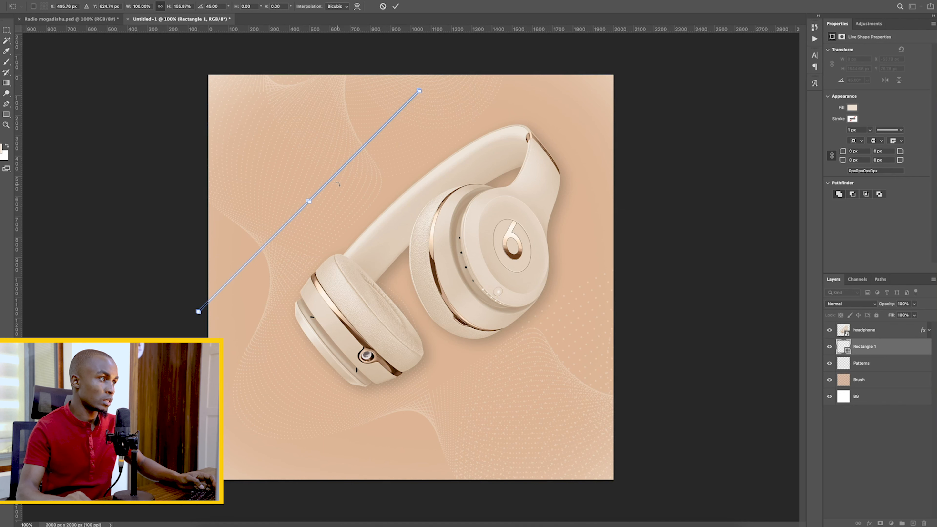
pyautogui.moveTo(337, 180); pyautogui.dragTo(290, 169)
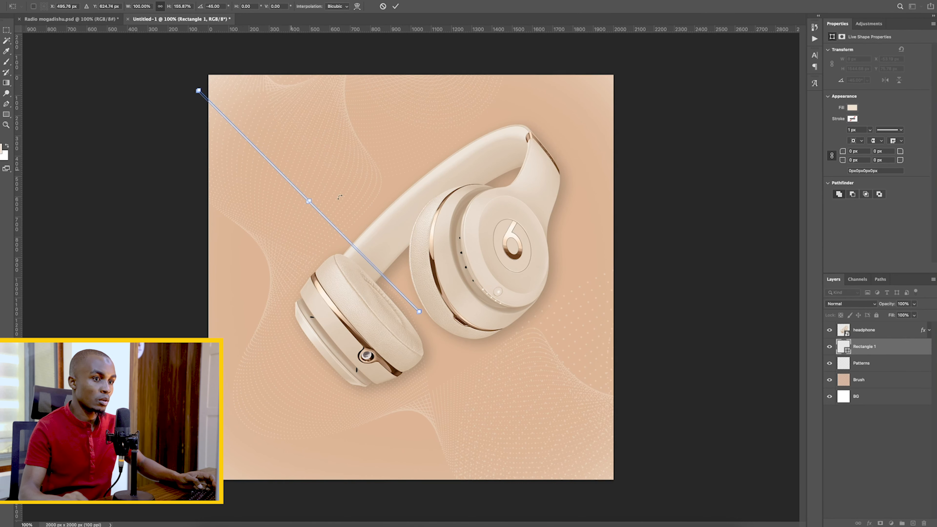
pyautogui.press('Return')
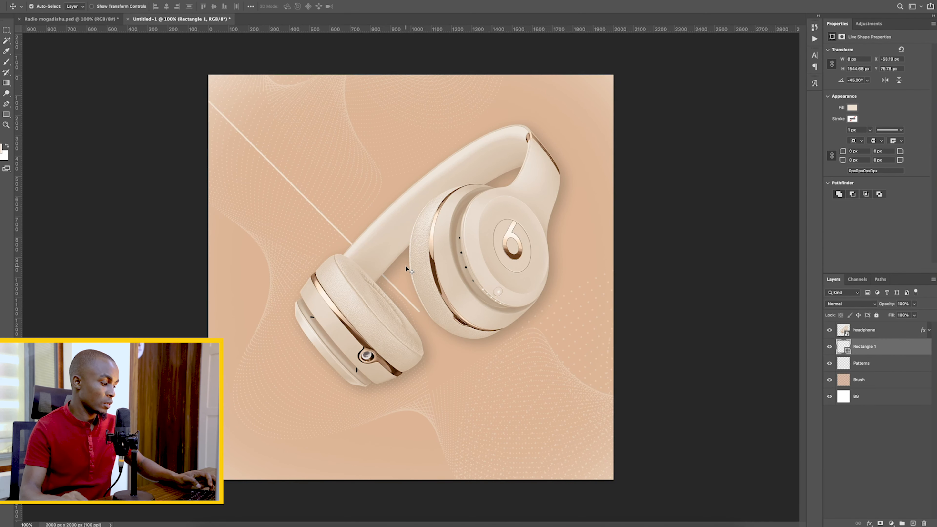
# - Move the diagonal line down and right so it crosses behind the headphone's lower ear cup
pyautogui.hotkey('ctrl', 't')
pyautogui.moveTo(318, 211); pyautogui.dragTo(382, 295)
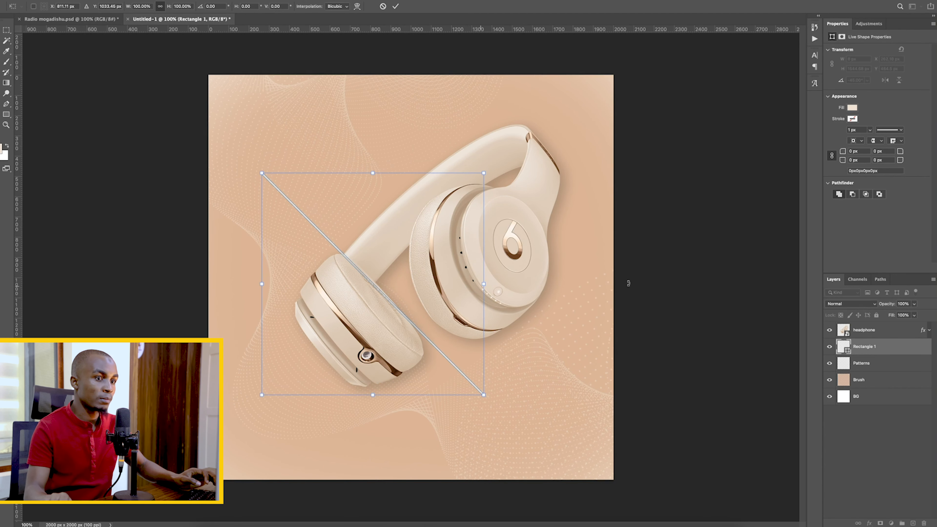
pyautogui.press('Return')
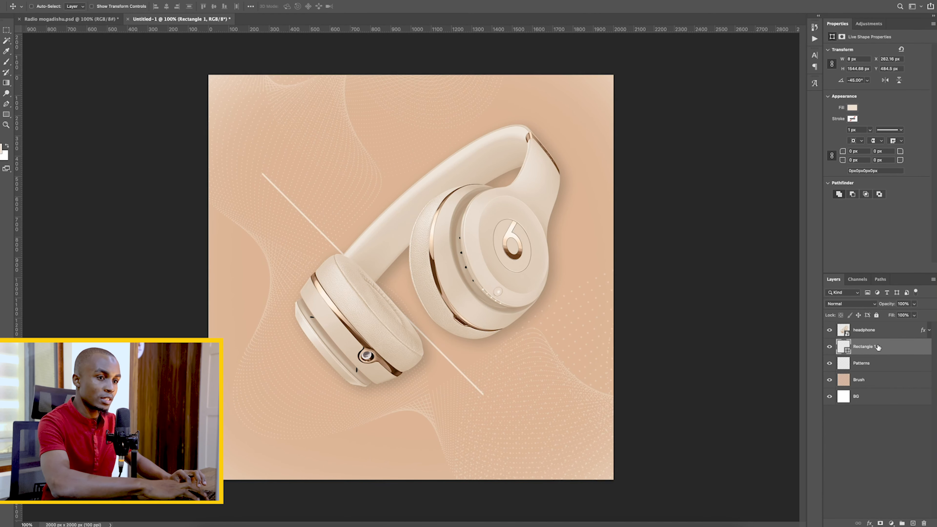
# - Duplicate the diagonal line and offset the copy slightly up and left to form a parallel pair
pyautogui.hotkey('ctrl', 'j')
pyautogui.hotkey('ctrl', 't')
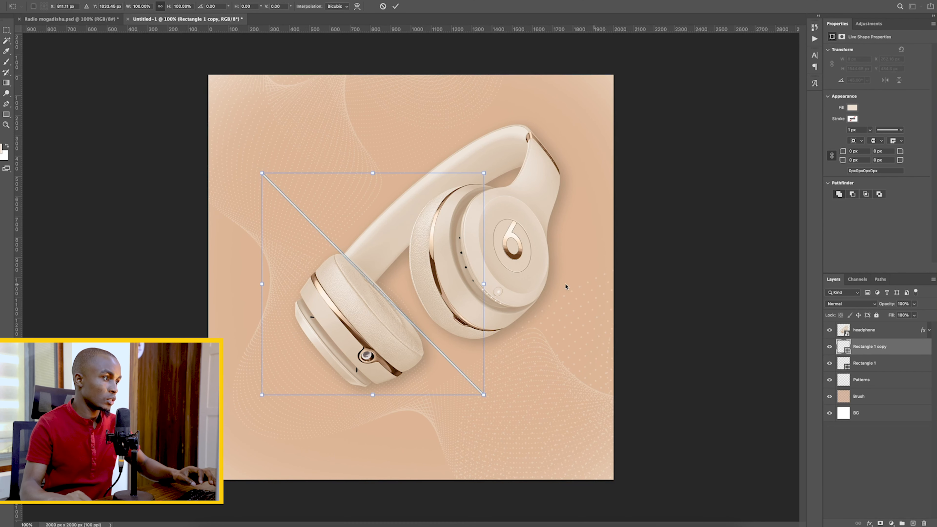
pyautogui.moveTo(420, 275); pyautogui.dragTo(402, 262)
pyautogui.press('Return')
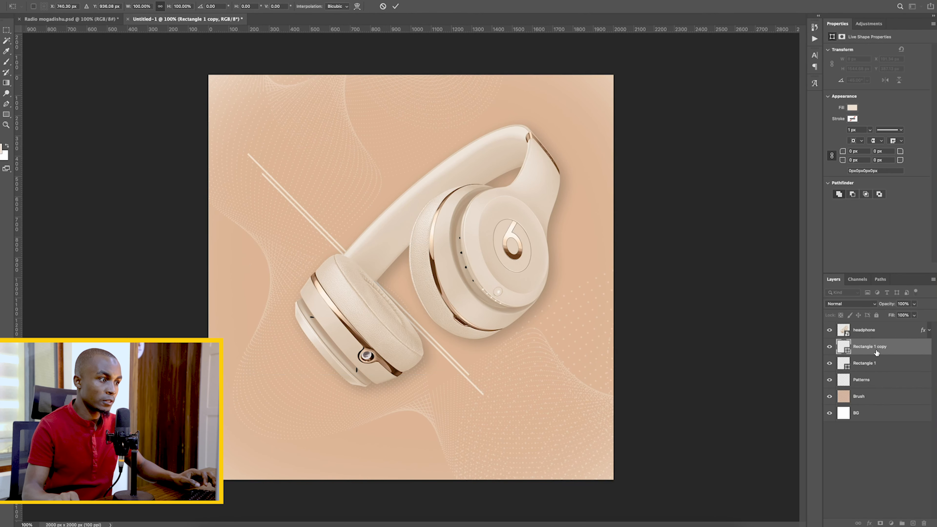
# - Move both parallel diagonal lines up and right so they pass between the headphone's two ear cups
pyautogui.keyDown('shift'); pyautogui.click(863, 364); pyautogui.keyUp('shift')
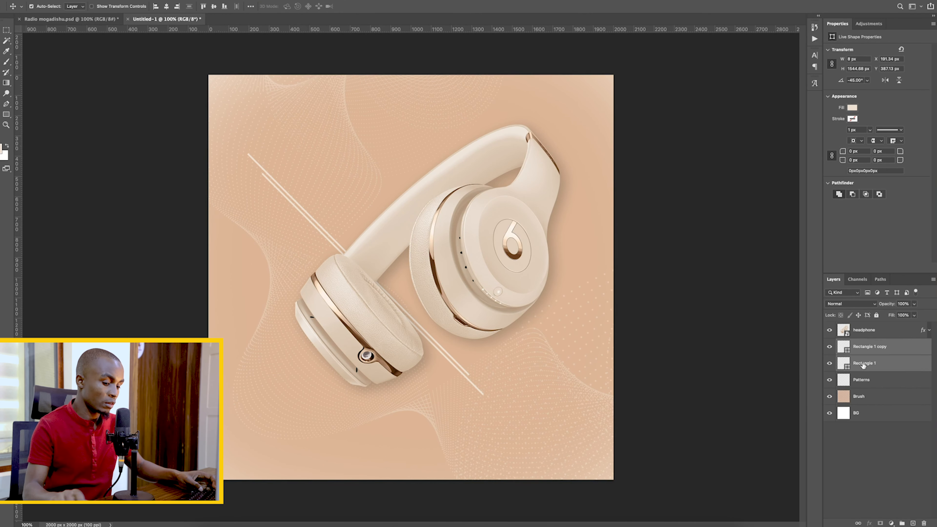
pyautogui.press('Up')
pyautogui.press('Up')
pyautogui.press('Up')
pyautogui.press('Up')
pyautogui.press('Up')
pyautogui.press('Up')
pyautogui.press('Up')
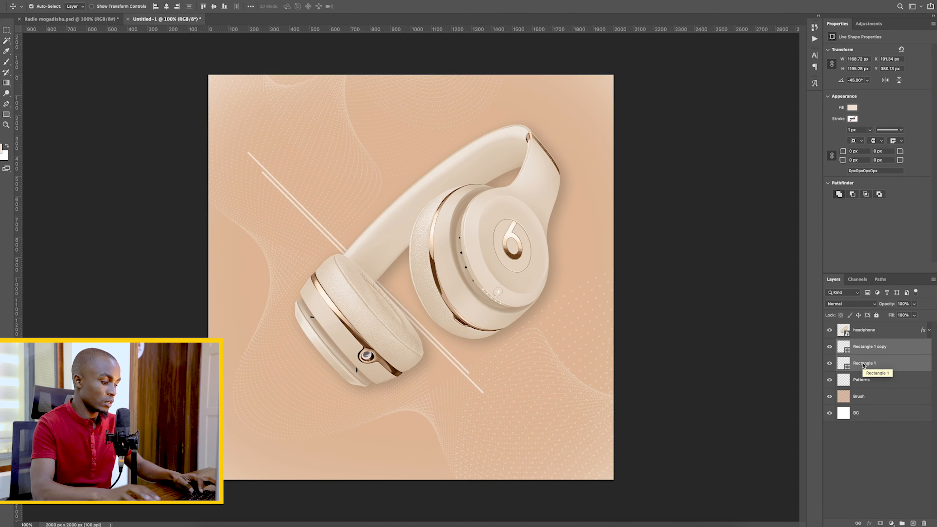
pyautogui.hotkey('ctrl', 't')
pyautogui.moveTo(411, 236); pyautogui.dragTo(425, 229)
pyautogui.press('Return')
# - Slide the original diagonal line down and right along its length and rotate it slightly to about -44.85°
pyautogui.click(897, 369)
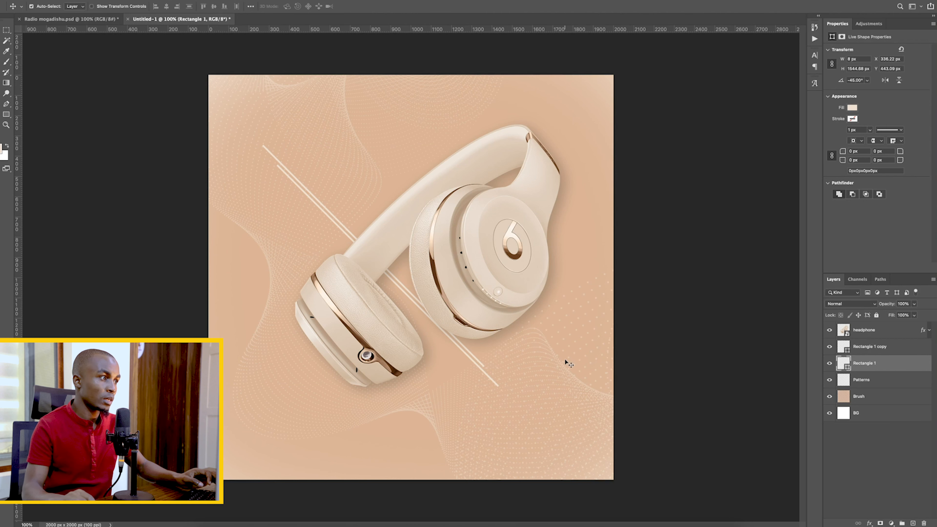
pyautogui.click(865, 381)
pyautogui.click(867, 369)
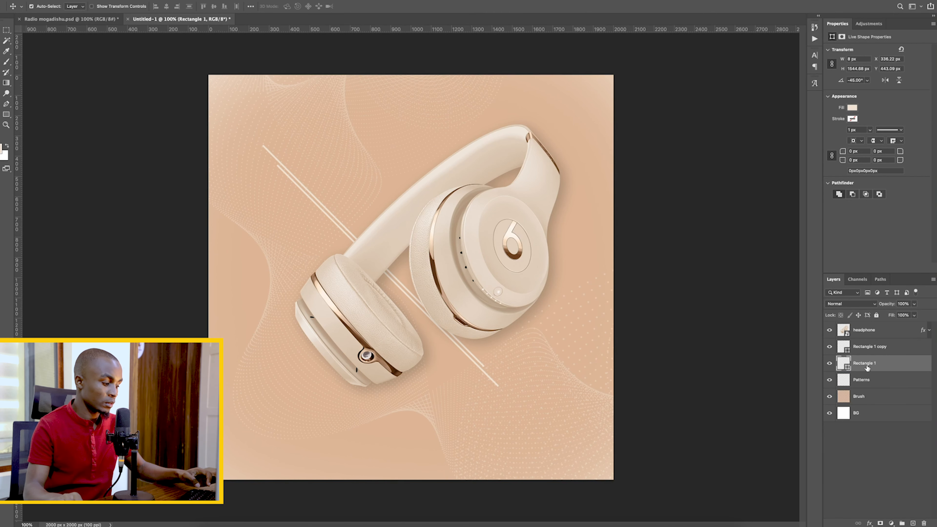
pyautogui.hotkey('ctrl', 't')
pyautogui.moveTo(537, 378); pyautogui.dragTo(520, 414)
pyautogui.moveTo(458, 372); pyautogui.dragTo(465, 381)
pyautogui.moveTo(516, 412); pyautogui.dragTo(516, 414)
pyautogui.press('Return')
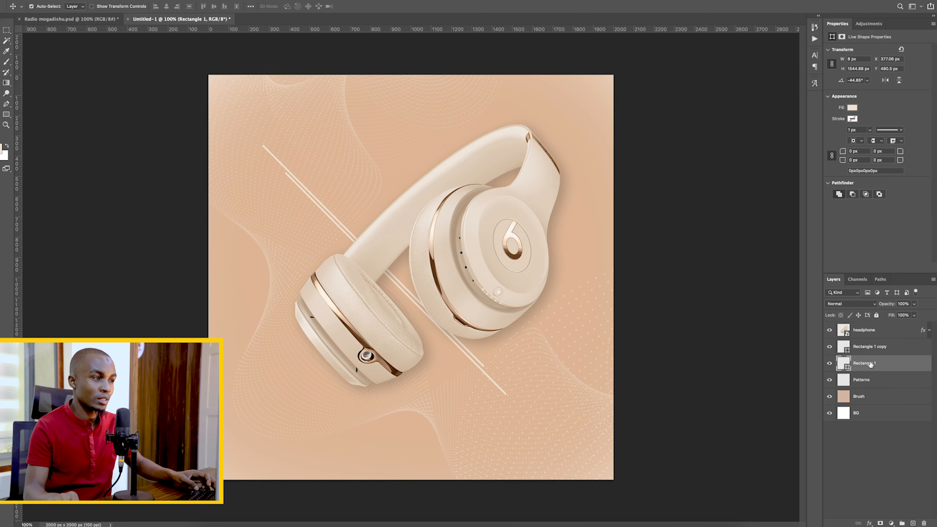
# - Lengthen both diagonal lines to about 1645 px and move them up and right so they cross behind the headband and larger ear cup
pyautogui.keyDown('shift'); pyautogui.click(869, 347); pyautogui.keyUp('shift')
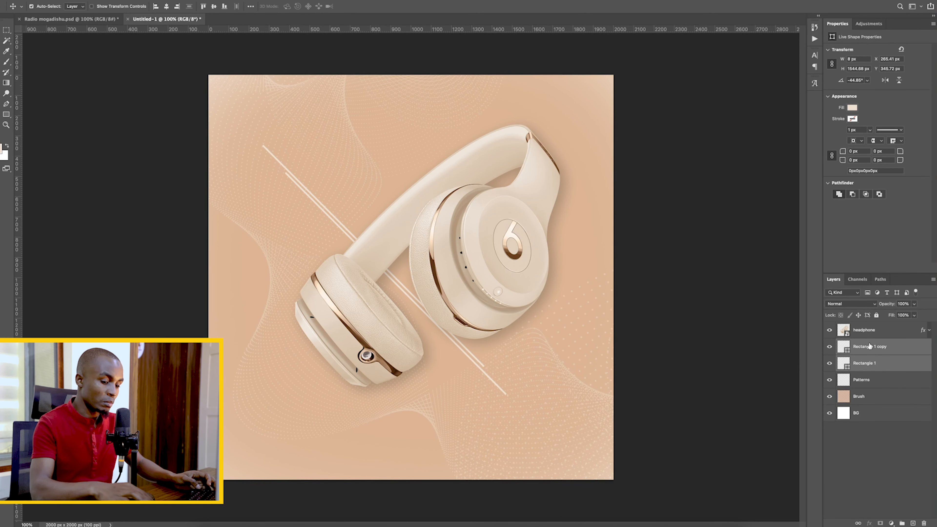
pyautogui.hotkey('ctrl', 't')
pyautogui.moveTo(439, 311); pyautogui.dragTo(488, 281)
pyautogui.moveTo(551, 363); pyautogui.dragTo(566, 379)
pyautogui.moveTo(309, 117); pyautogui.dragTo(306, 114)
pyautogui.press('Return')
pyautogui.click(867, 365)
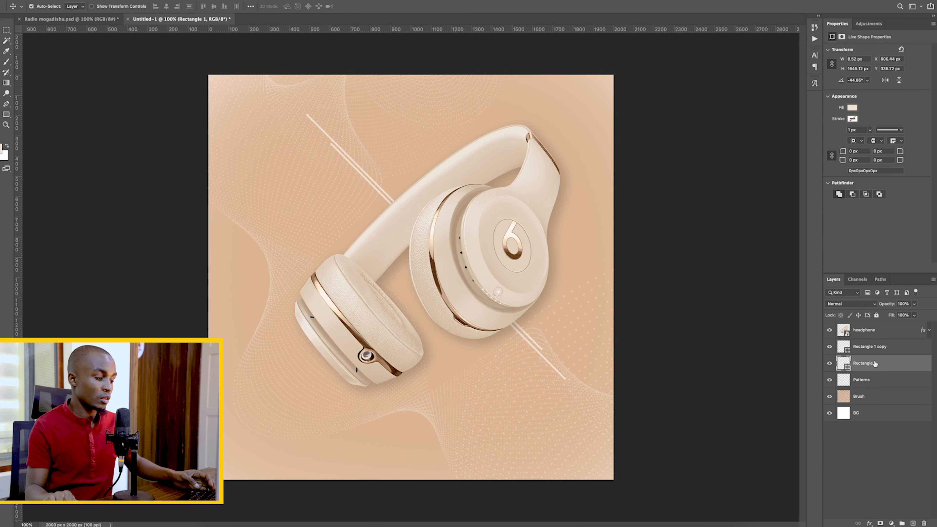
pyautogui.click(878, 466)
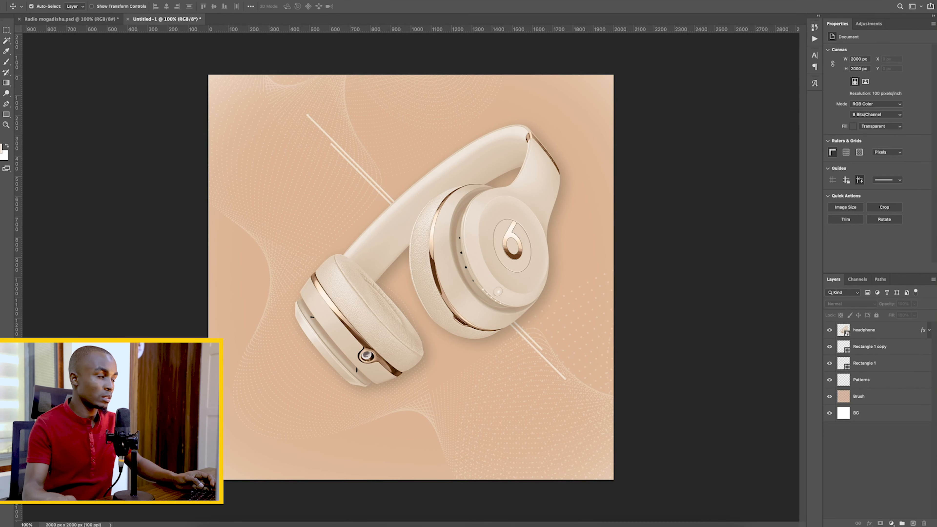
# - Draw a small beige rectangle about 24 × 89 px near the canvas's upper-right corner and duplicate it twice
pyautogui.click(7, 115)
pyautogui.moveTo(582, 102); pyautogui.dragTo(587, 116)
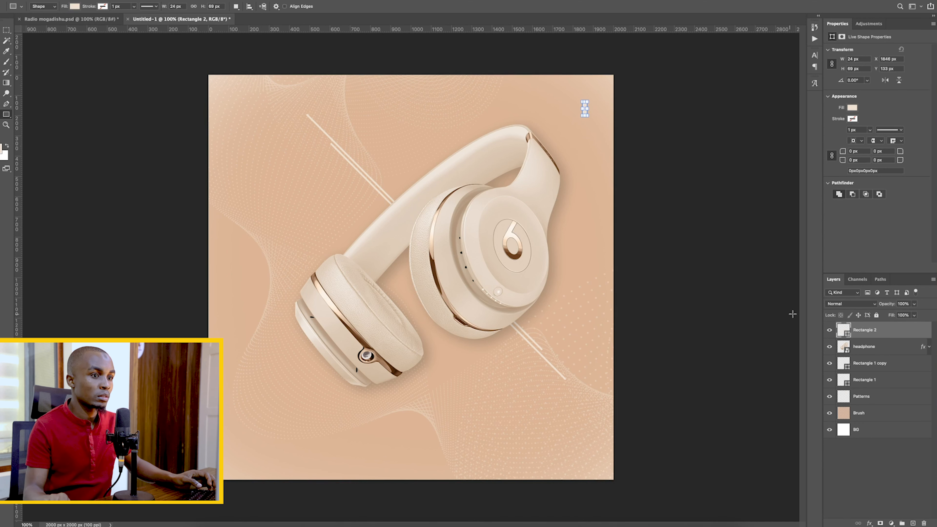
pyautogui.click(871, 489)
pyautogui.click(860, 332)
pyautogui.hotkey('ctrl', 'j')
pyautogui.hotkey('ctrl', 'j')
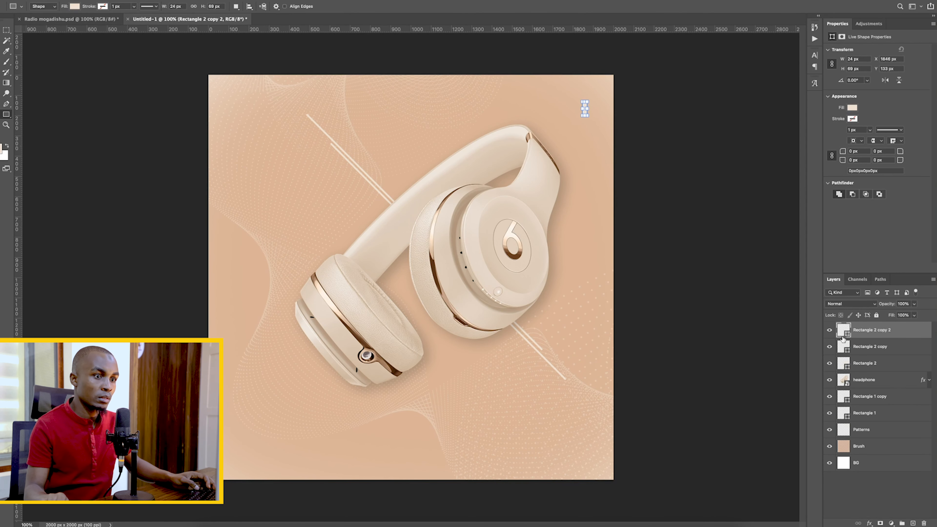
# - Offset the topmost copy down and right and the original up and left to form three stepped bars
pyautogui.hotkey('ctrl', 't')
pyautogui.moveTo(584, 105)
pyautogui.mouseDown()
pyautogui.moveTo(592, 185)
pyautogui.moveTo(594, 114)
pyautogui.mouseUp()
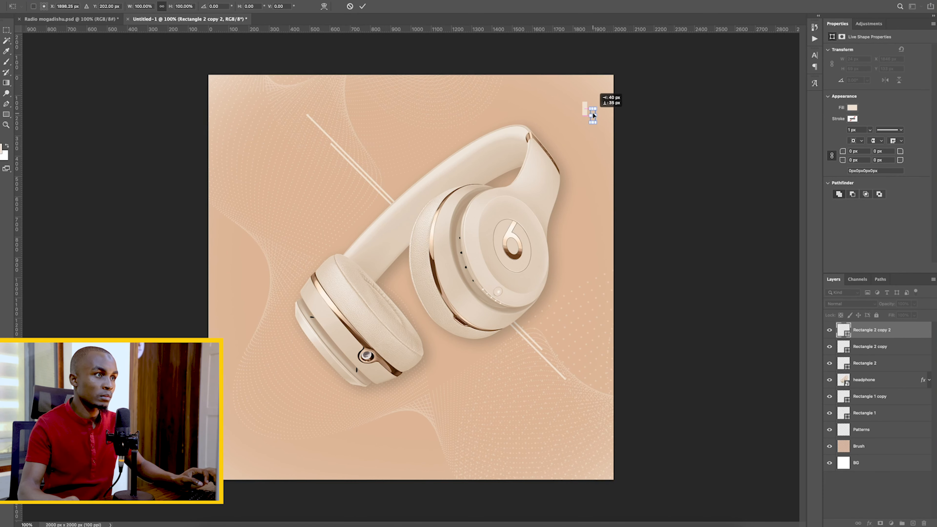
pyautogui.press('Return')
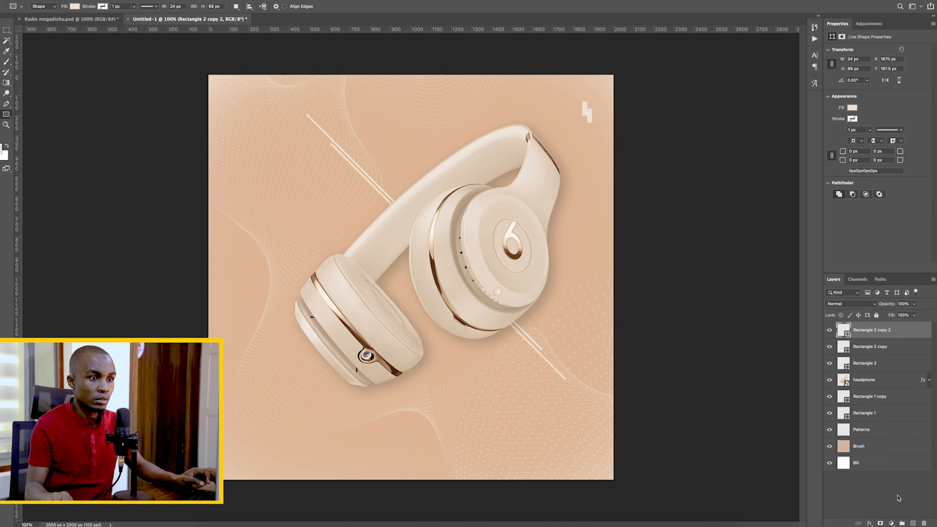
pyautogui.click(898, 498)
pyautogui.click(867, 364)
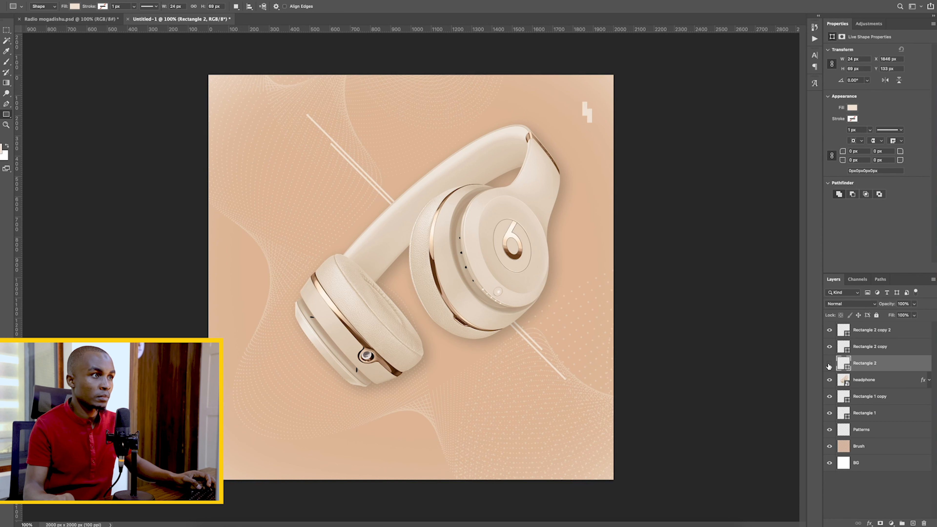
pyautogui.hotkey('ctrl', 't')
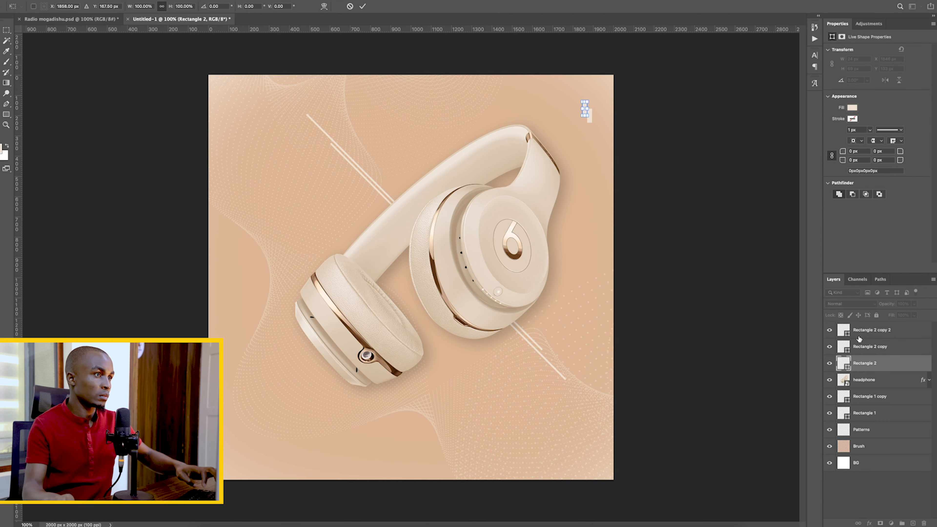
pyautogui.moveTo(584, 108); pyautogui.dragTo(578, 103)
pyautogui.press('Return')
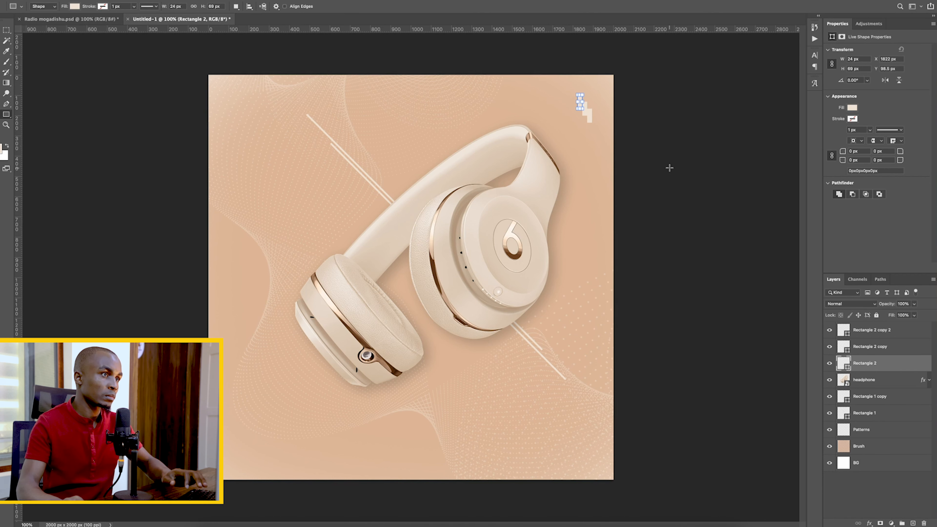
pyautogui.keyDown('shift'); pyautogui.click(868, 332); pyautogui.keyUp('shift')
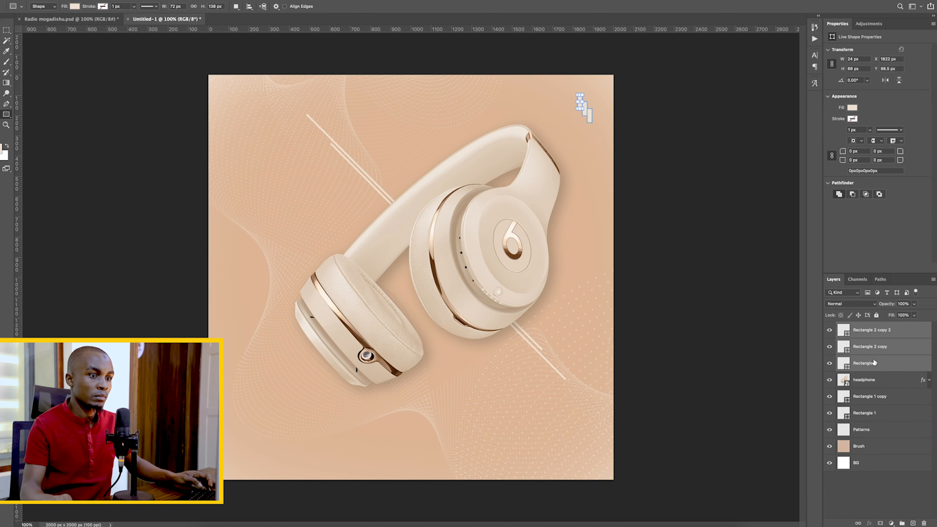
pyautogui.hotkey('ctrl', 't')
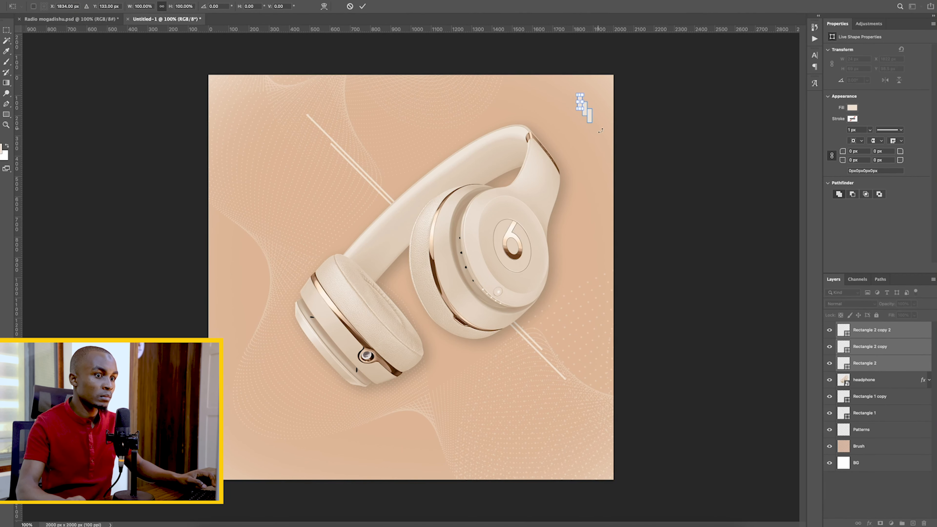
pyautogui.click(874, 363)
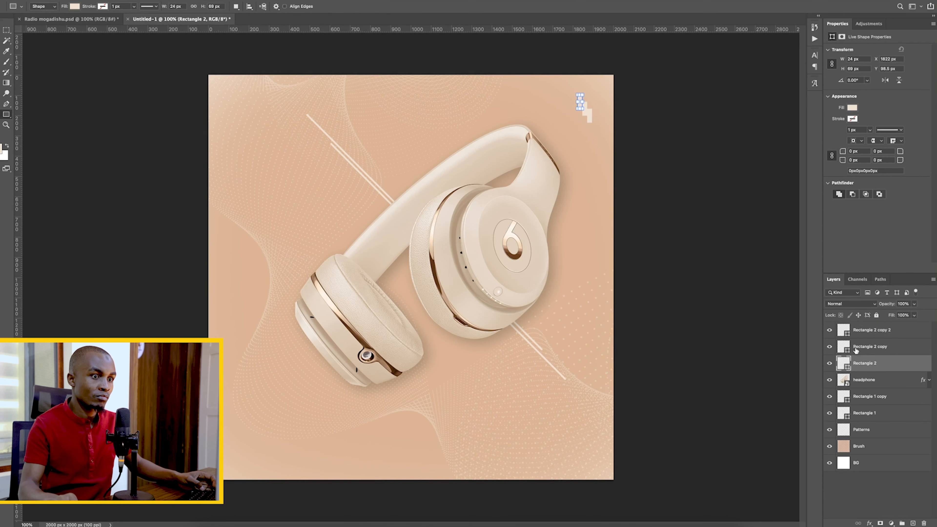
pyautogui.keyDown('shift'); pyautogui.click(860, 334); pyautogui.keyUp('shift')
pyautogui.hotkey('ctrl', 't')
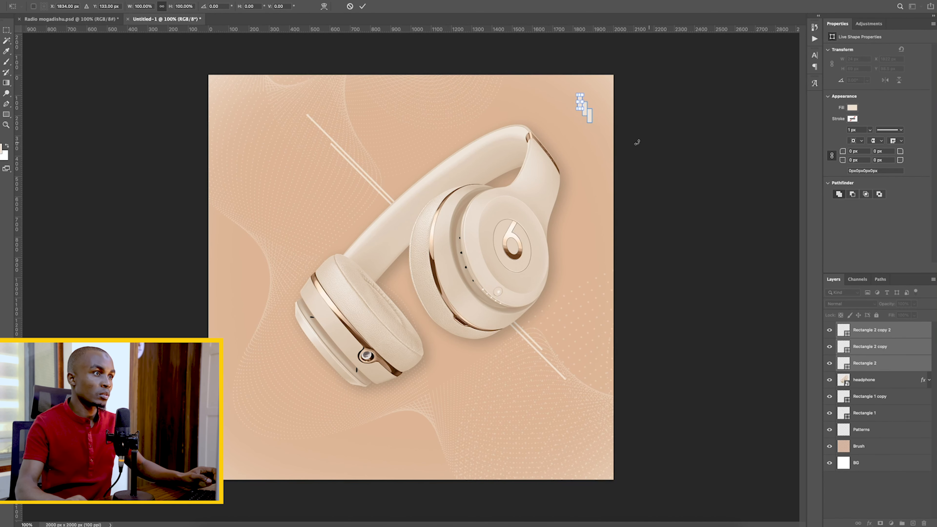
pyautogui.click(880, 506)
pyautogui.click(865, 369)
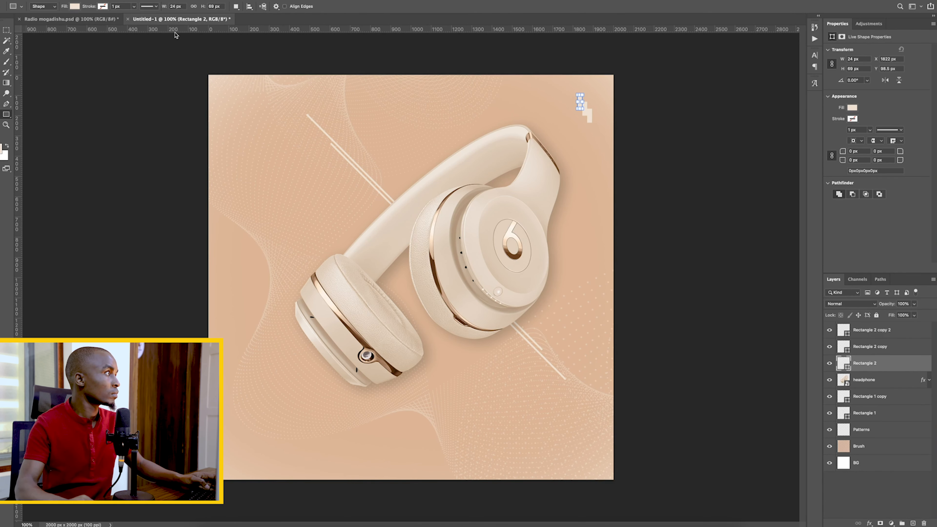
# - Rotate the three stepped bars about 45.57° and scale them to about 53 × 103 px in the canvas's upper-right corner
pyautogui.press('v')
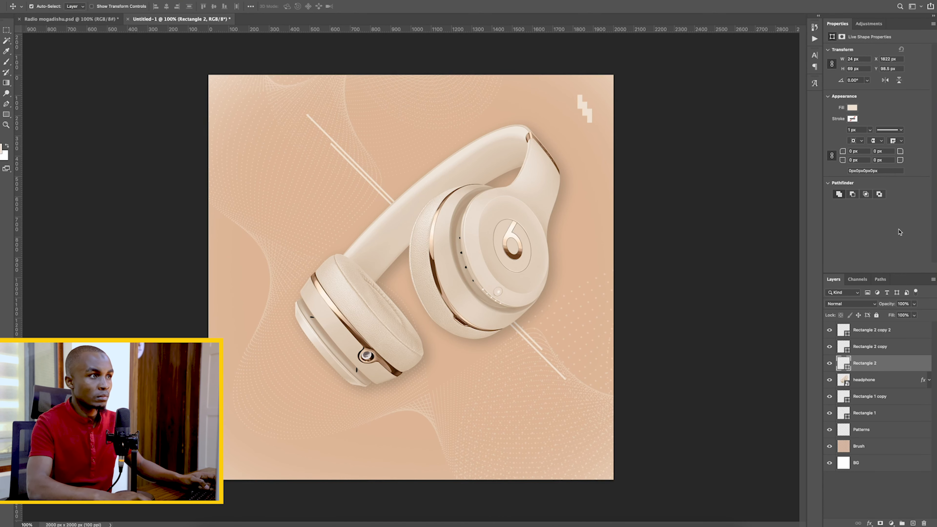
pyautogui.click(881, 332)
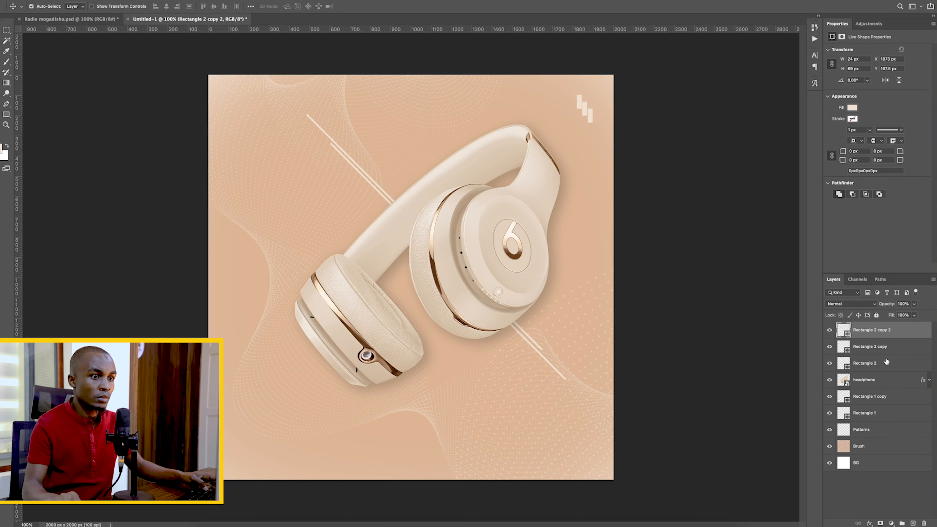
pyautogui.keyDown('shift'); pyautogui.click(869, 364); pyautogui.keyUp('shift')
pyautogui.hotkey('ctrl', 't')
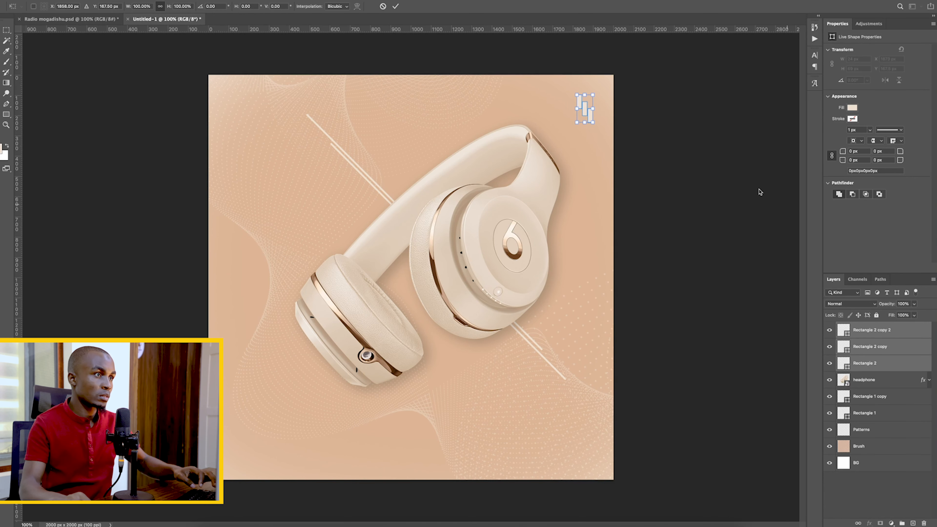
pyautogui.moveTo(584, 122); pyautogui.dragTo(607, 86)
pyautogui.press('Return')
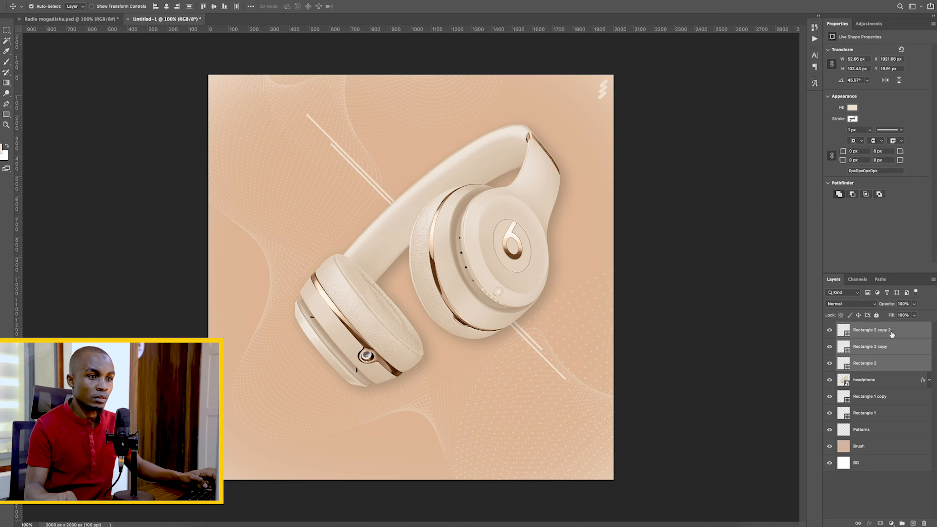
# - Merge the three bars into a single shape and duplicate it
pyautogui.rightClick(887, 365)
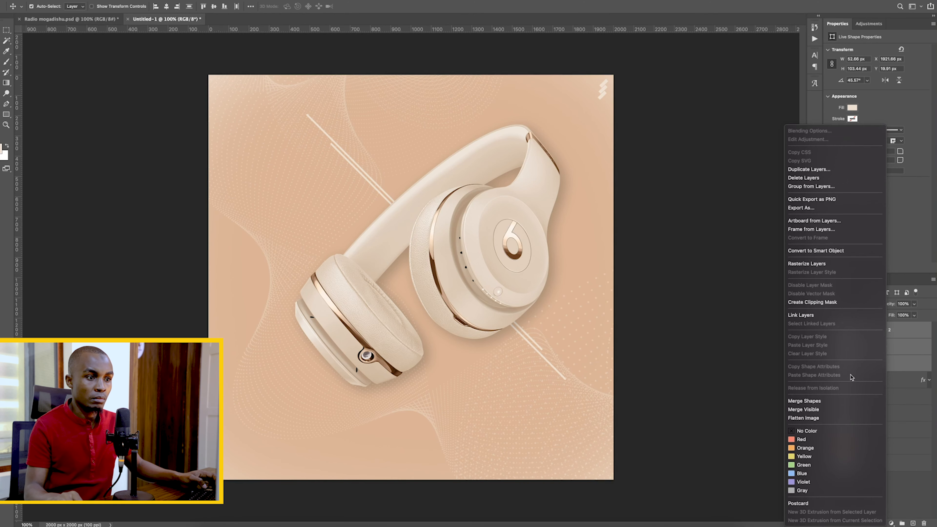
pyautogui.click(813, 400)
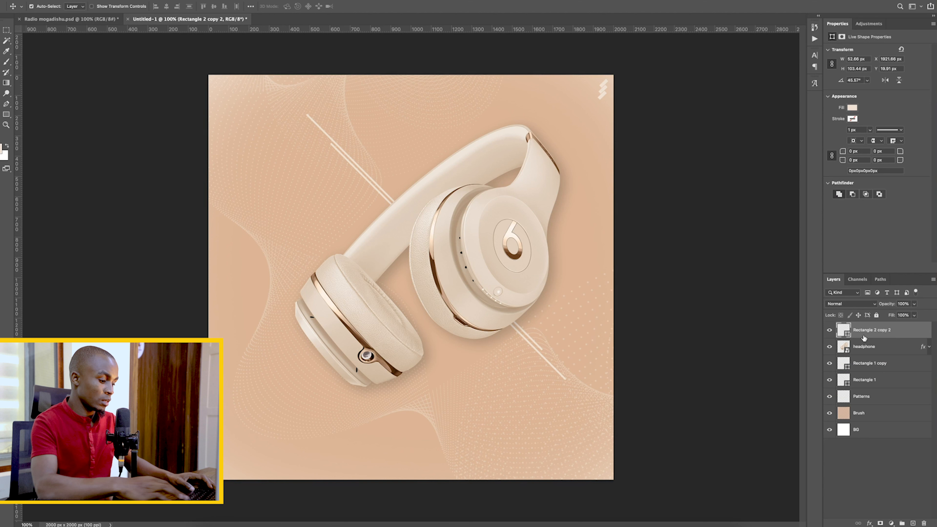
pyautogui.hotkey('ctrl', 'j')
# - Move the duplicated bar shape straight down to the canvas's lower-right corner
pyautogui.hotkey('ctrl', 't')
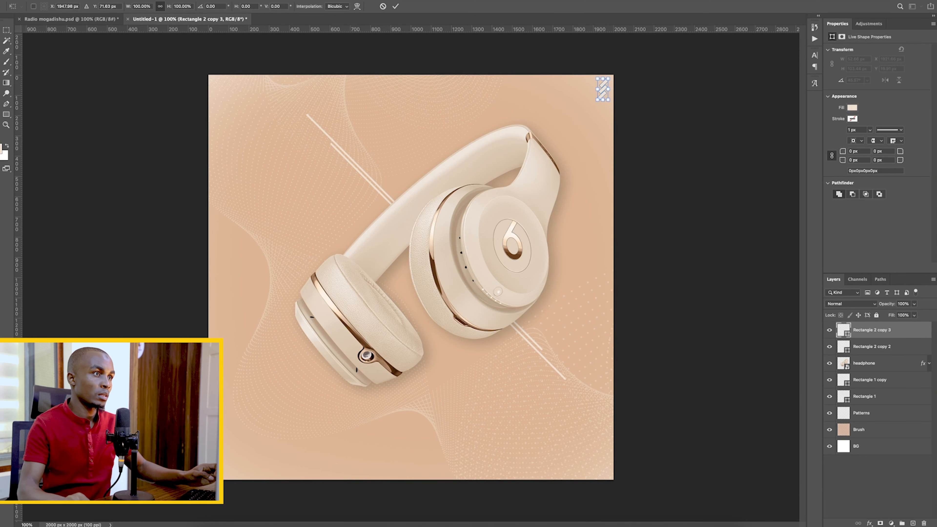
pyautogui.hotkey('shift', 'Down')
pyautogui.hotkey('shift', 'Down')
pyautogui.hotkey('shift', 'Down')
pyautogui.hotkey('shift', 'Down')
pyautogui.hotkey('shift', 'Down')
pyautogui.hotkey('shift', 'Down')
pyautogui.hotkey('shift', 'Down')
pyautogui.hotkey('shift', 'Down')
pyautogui.hotkey('shift', 'Down')
pyautogui.hotkey('shift', 'Down')
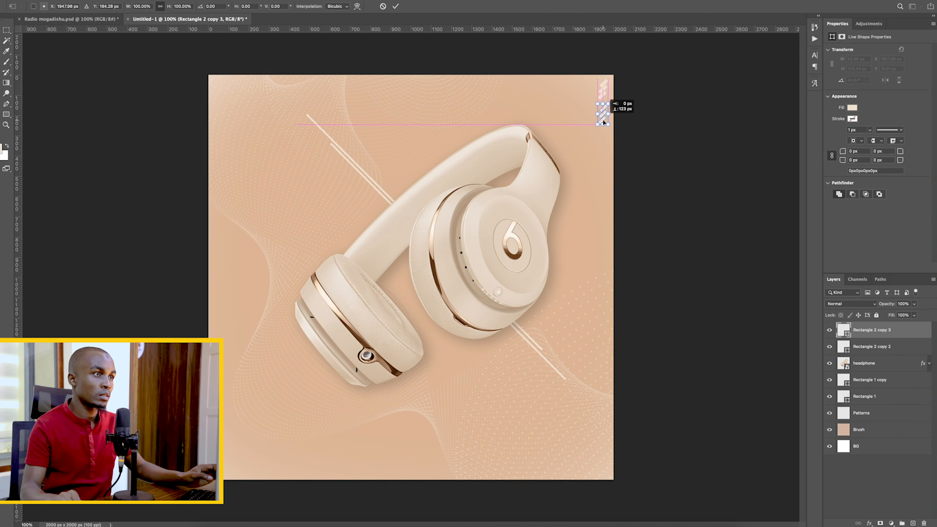
pyautogui.press('Return')
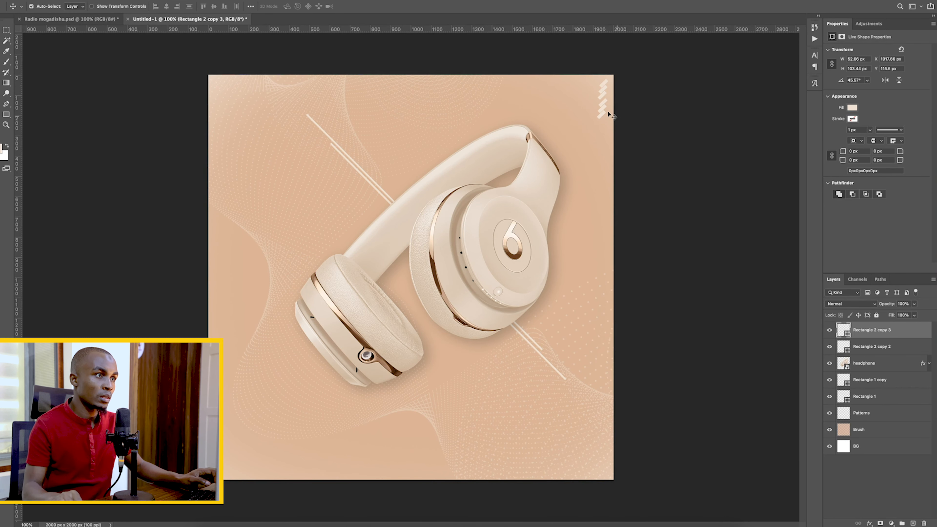
pyautogui.moveTo(603, 127); pyautogui.dragTo(604, 461)
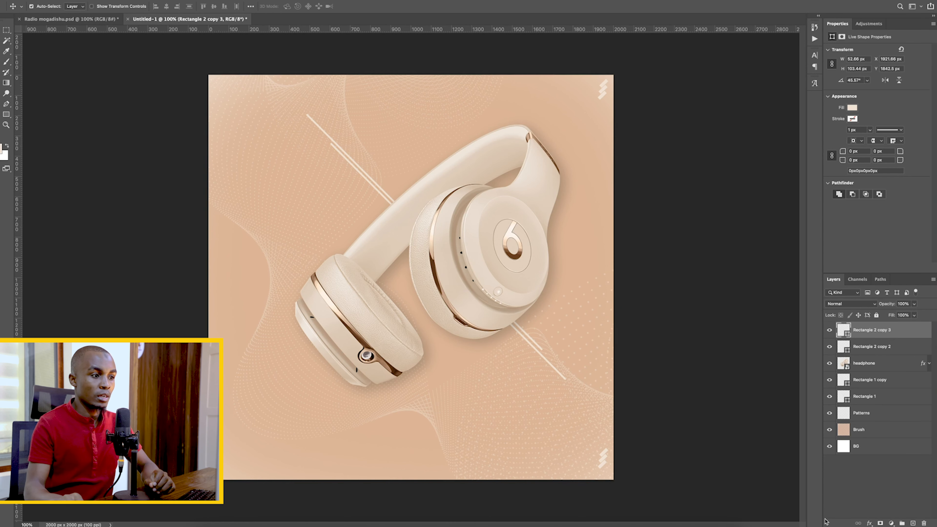
pyautogui.click(854, 478)
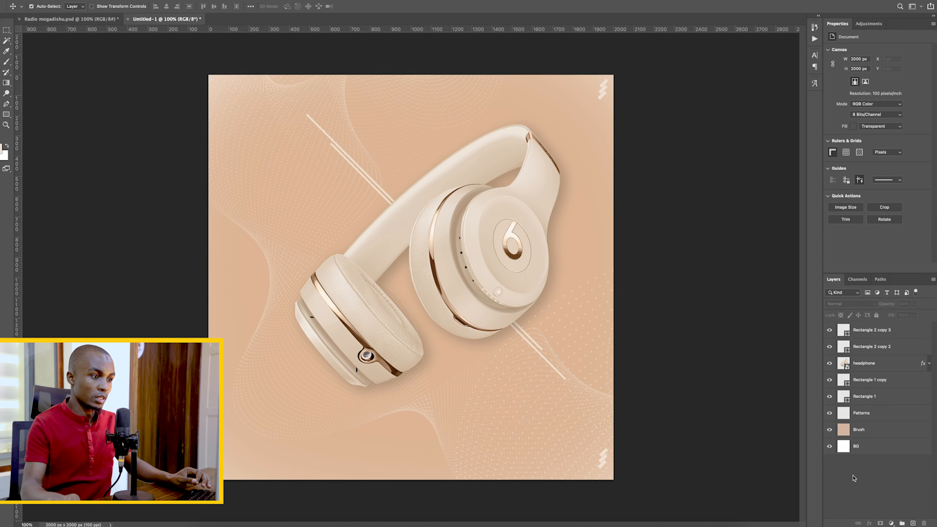
# - Move the duplicated bar shape across to the canvas's lower-left corner, at about X 59 px and Y 1869 px
pyautogui.click(859, 333)
pyautogui.hotkey('ctrl', 't')
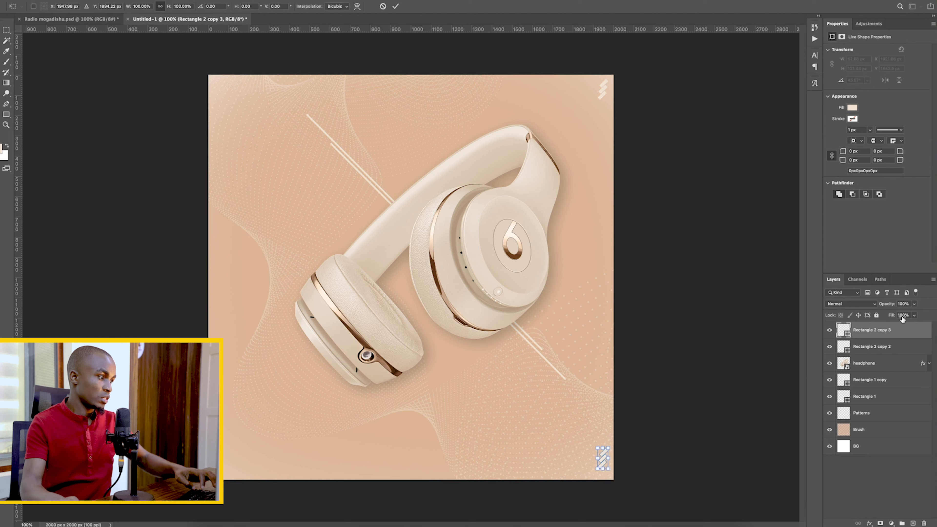
pyautogui.moveTo(605, 458); pyautogui.dragTo(231, 463)
pyautogui.press('Return')
pyautogui.press('Left')
pyautogui.press('Left')
pyautogui.press('Left')
pyautogui.press('Left')
pyautogui.press('Left')
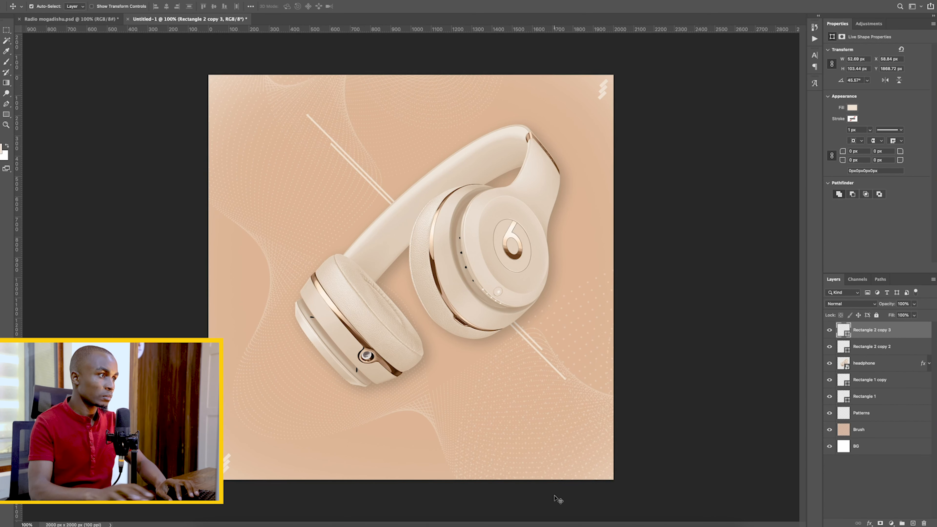
pyautogui.click(778, 514)
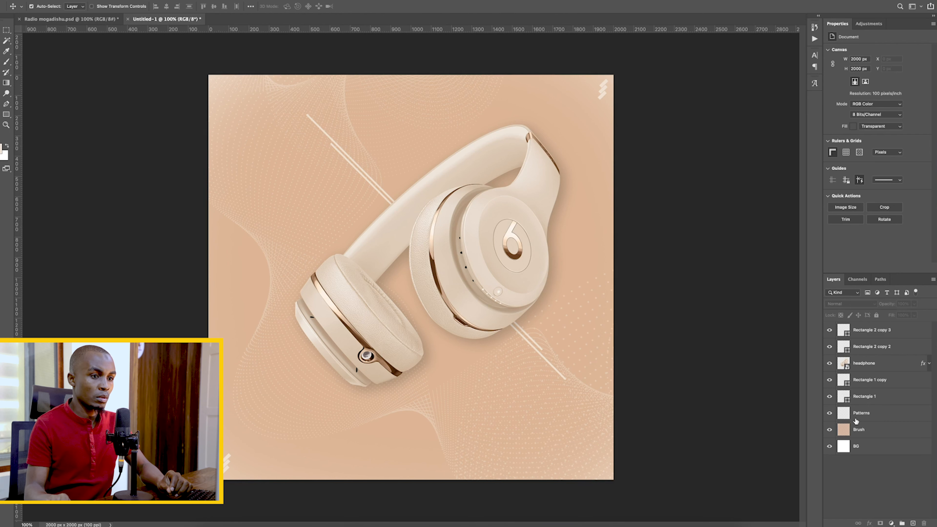
# - Set up the Soft Round brush for painting on the Brush layer
pyautogui.click(863, 428)
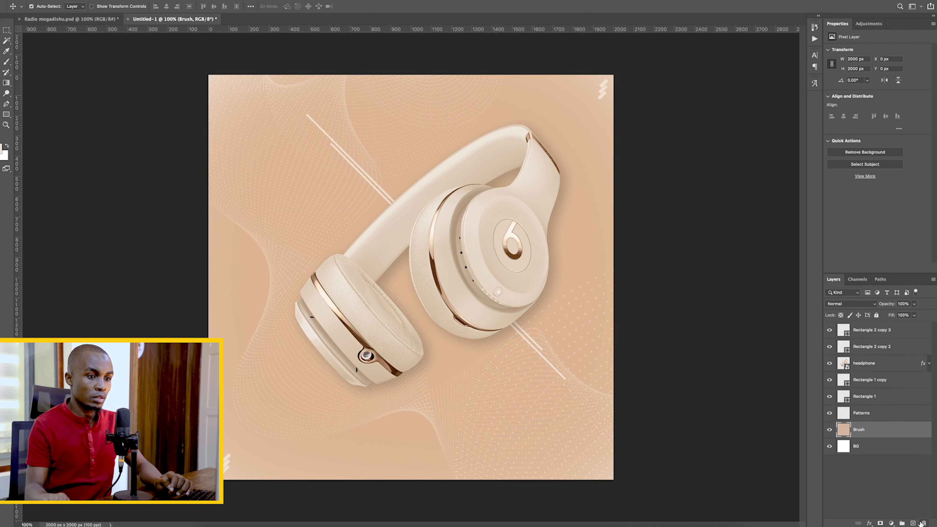
pyautogui.press('b')
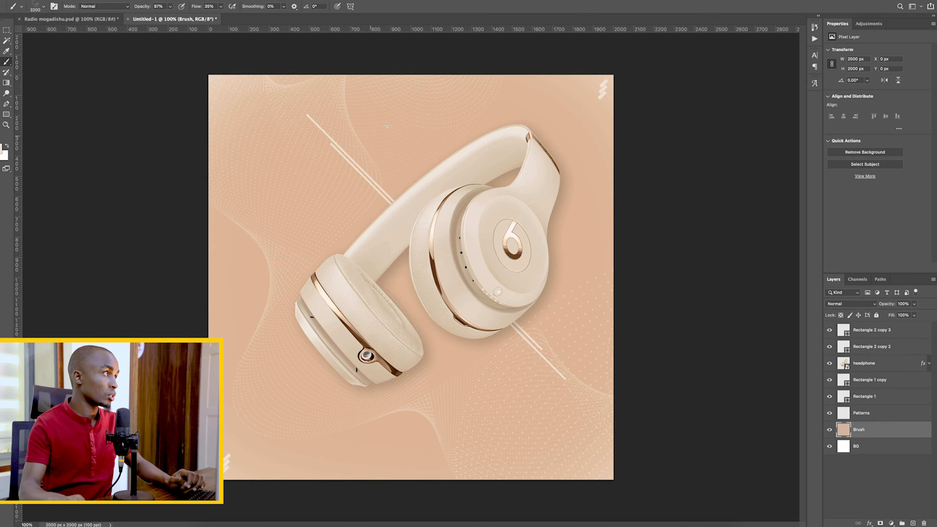
pyautogui.click(42, 7)
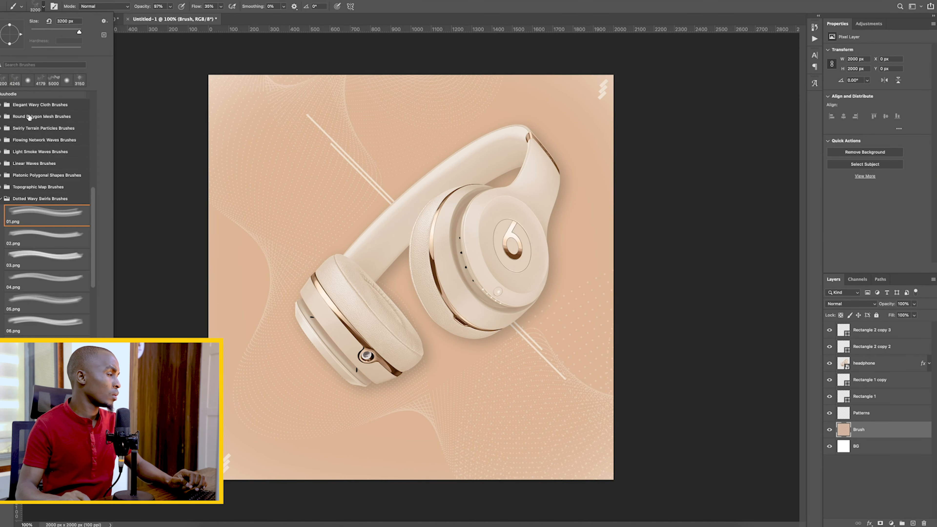
pyautogui.scroll(6, 29, 117)
pyautogui.click(45, 101)
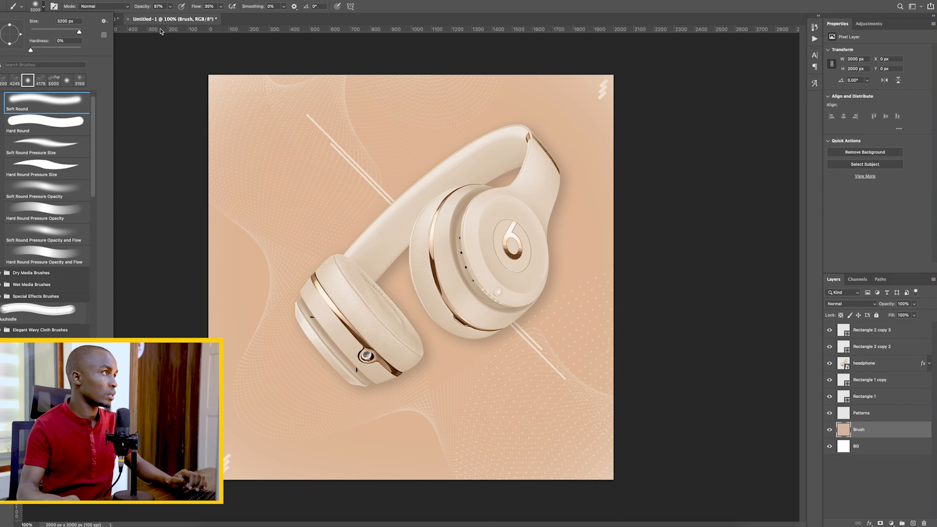
pyautogui.press('Escape')
# - Set the foreground colour to dark brownish grey #3f3c38
pyautogui.click(2, 149)
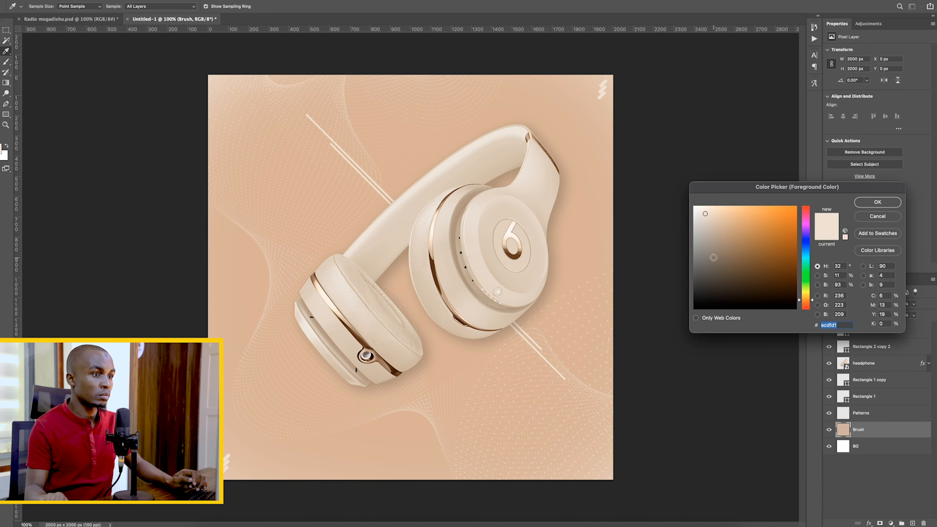
pyautogui.click(704, 272)
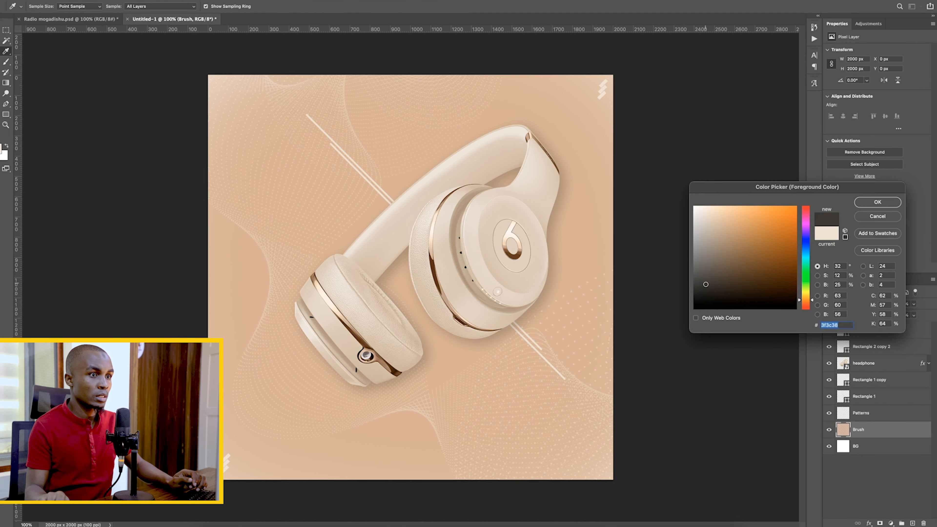
pyautogui.click(877, 202)
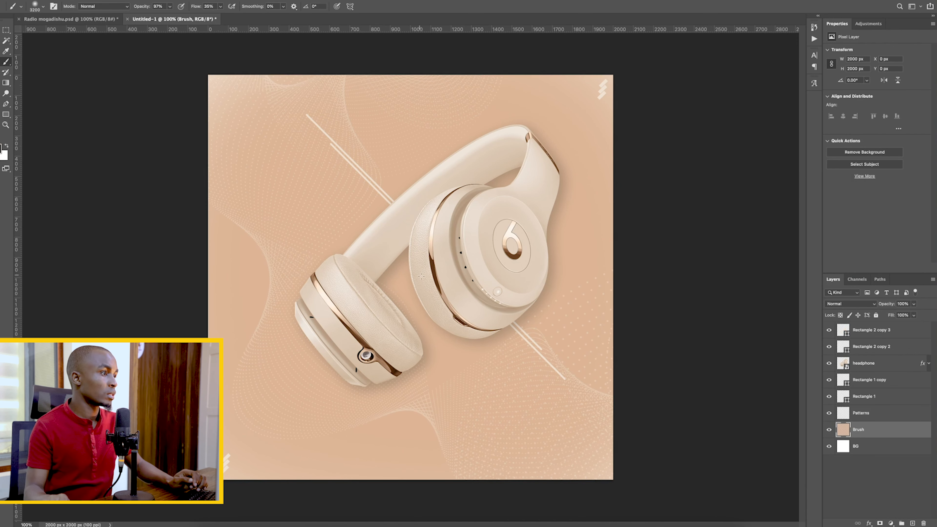
# - Undo a trial dark dab behind the headphones and reduce the soft brush to about 1400 px
pyautogui.click(301, 335)
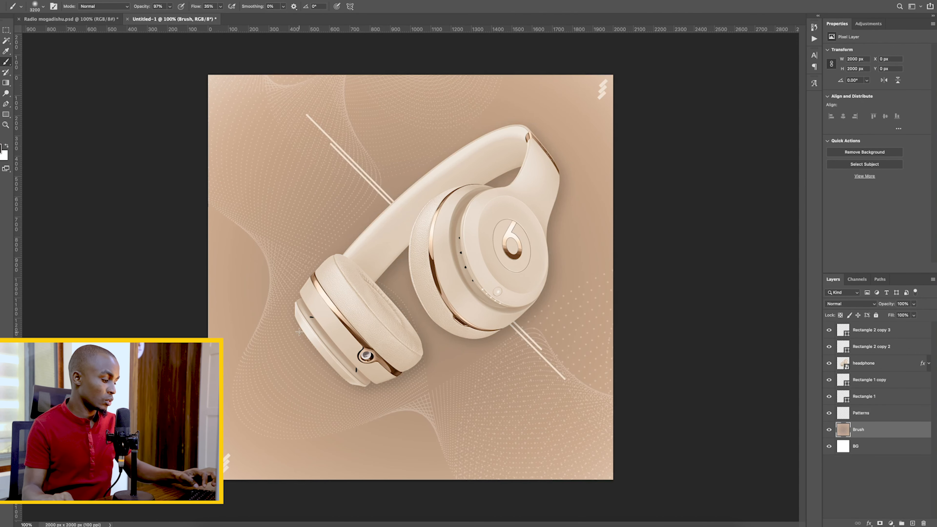
pyautogui.hotkey('ctrl', 'z')
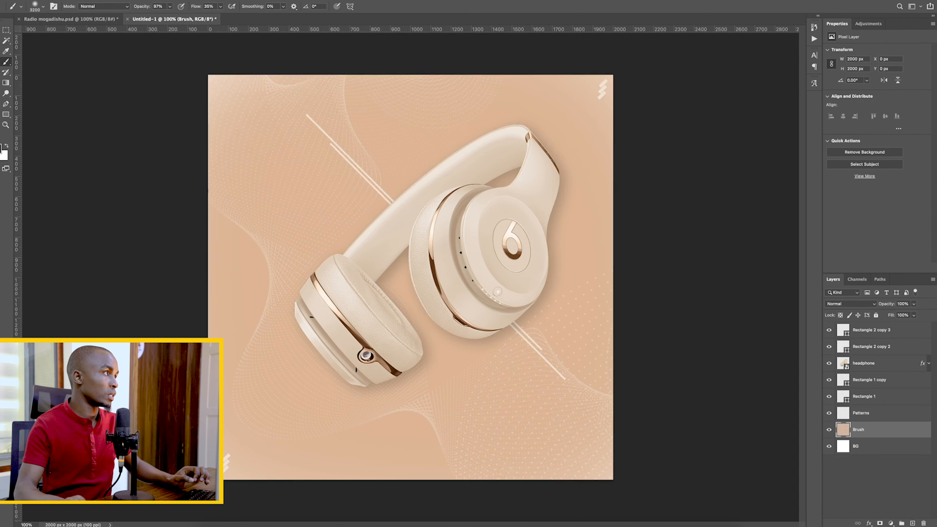
pyautogui.click(43, 7)
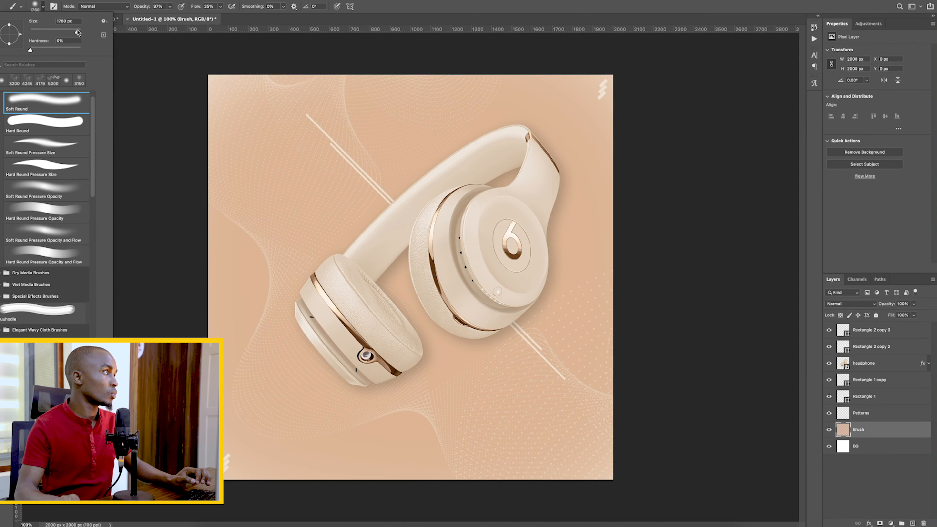
pyautogui.press('Return')
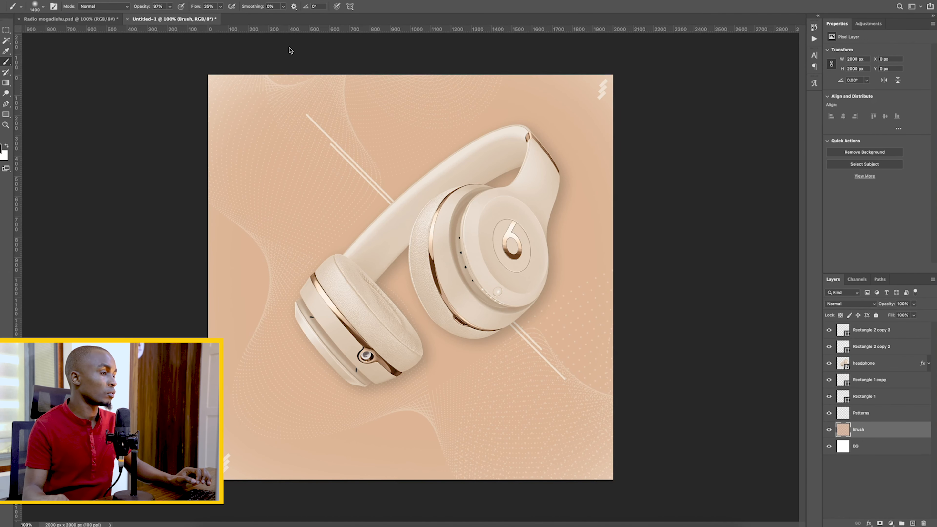
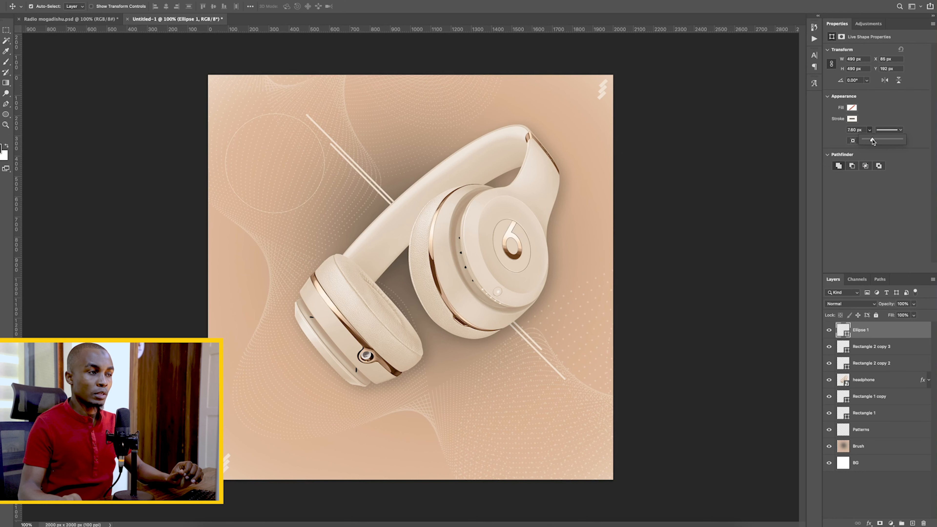
# - Give the circle beside the headband a cream fill and a thin brown outline about 4 px wide
pyautogui.moveTo(873, 141); pyautogui.dragTo(876, 141)
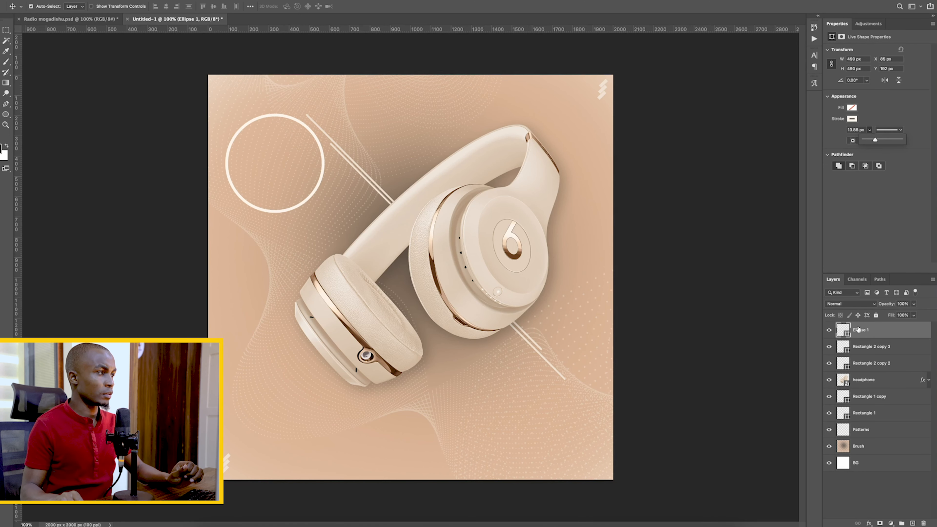
pyautogui.click(851, 119)
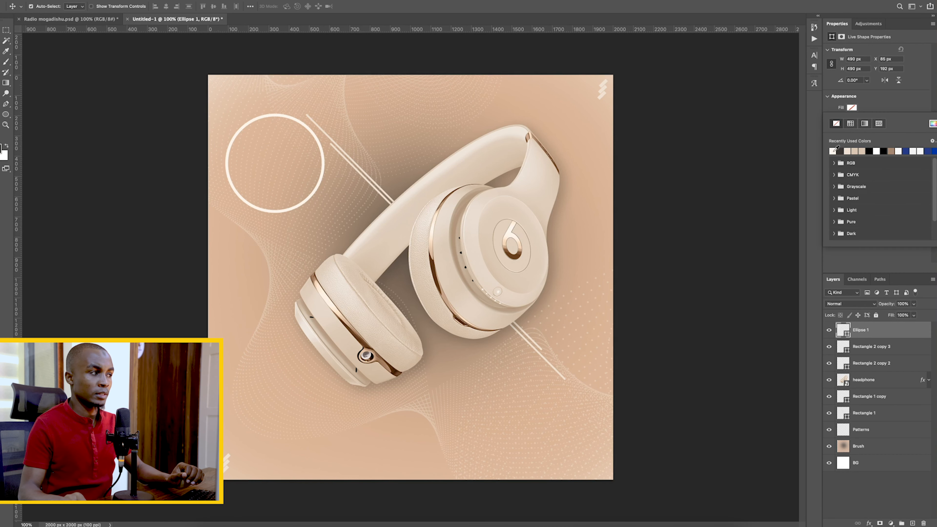
pyautogui.click(833, 150)
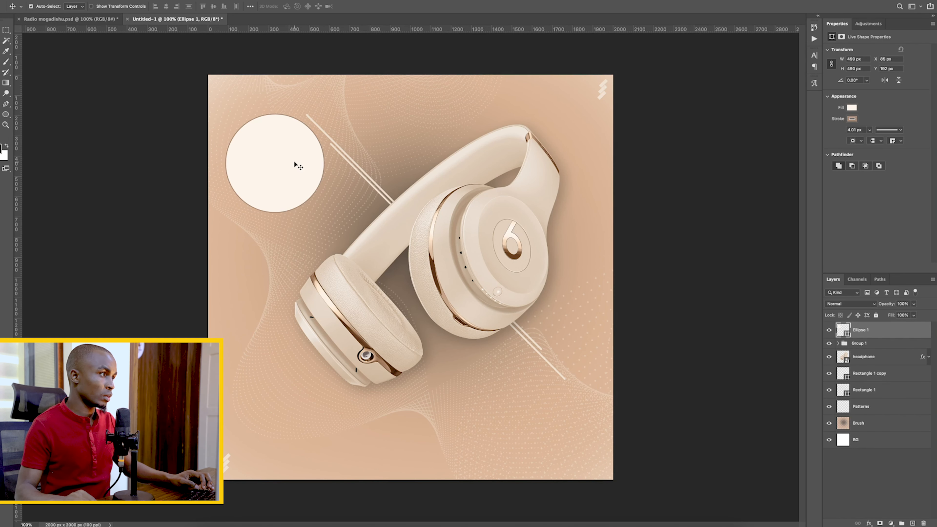
# - Lower the circle's fill opacity to about 68% and move it straight down to about Y 287 px
pyautogui.moveTo(298, 166); pyautogui.dragTo(298, 172)
pyautogui.click(914, 316)
pyautogui.moveTo(913, 326); pyautogui.dragTo(903, 328)
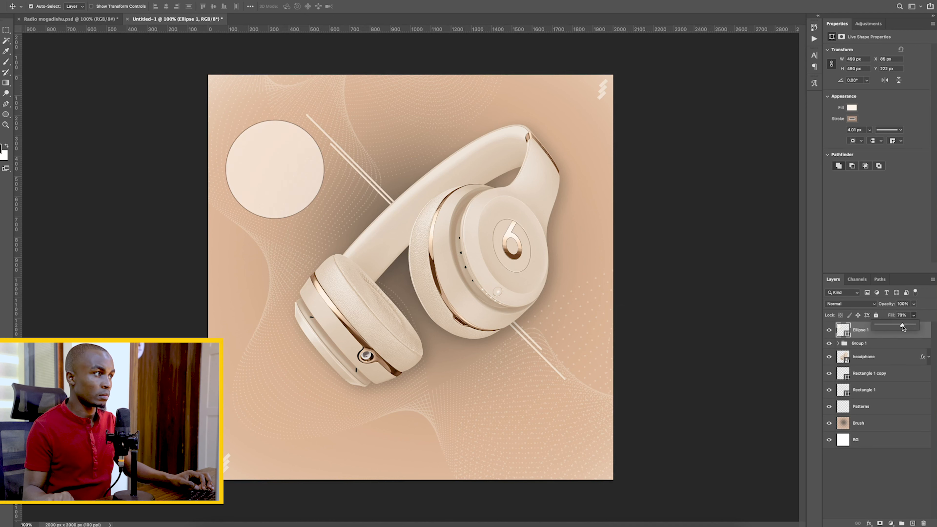
pyautogui.click(859, 333)
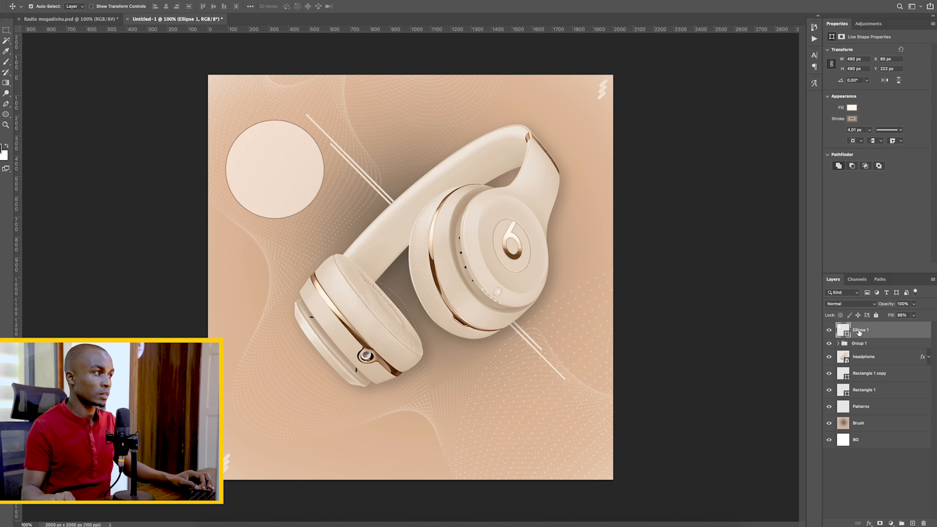
pyautogui.moveTo(305, 192); pyautogui.dragTo(306, 209)
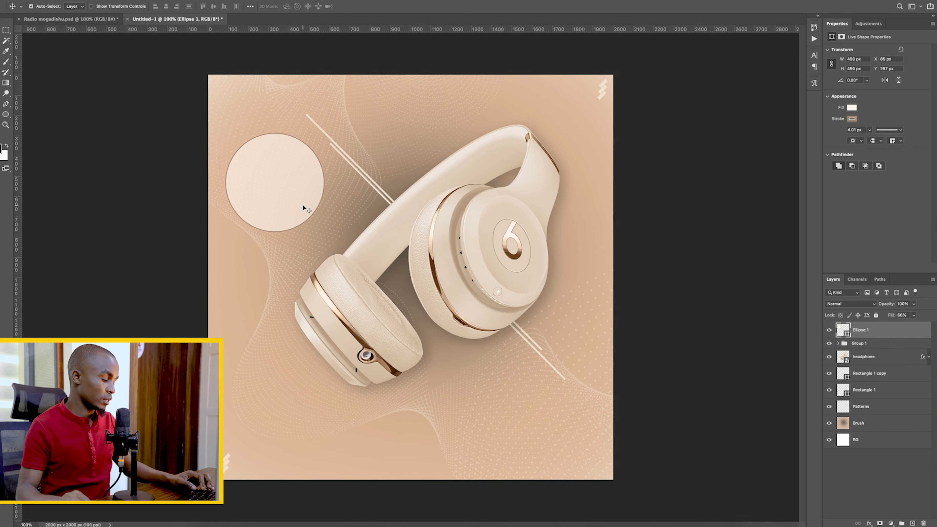
# - Add the text SALE in Montserrat Regular on the canvas above the headphones
pyautogui.press('t')
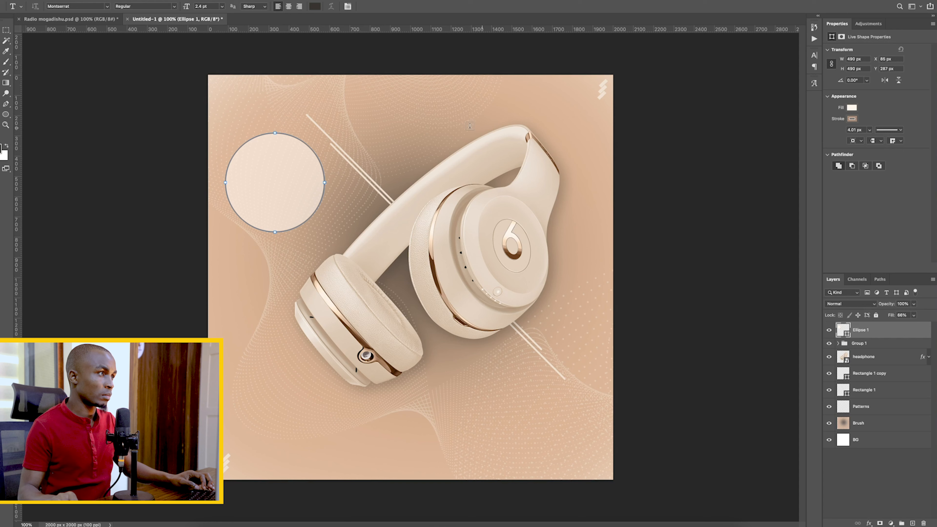
pyautogui.click(388, 115)
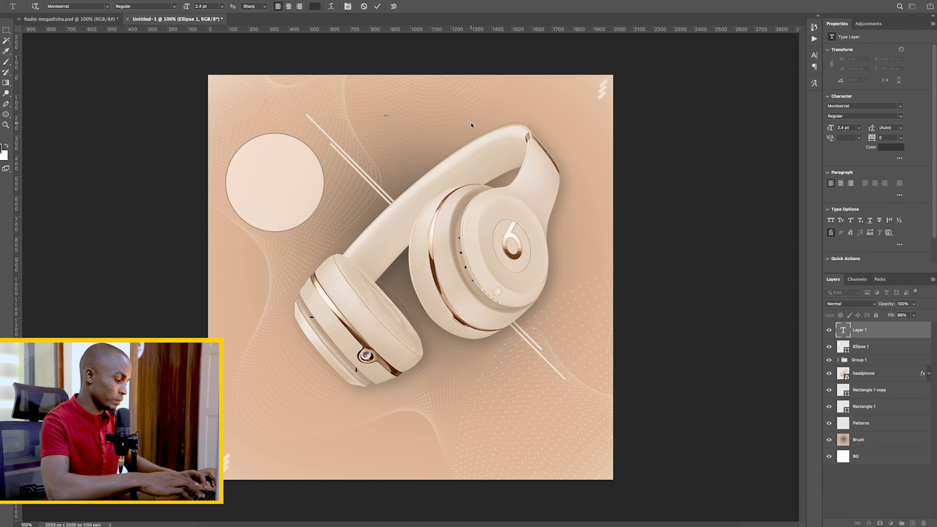
pyautogui.write('B')
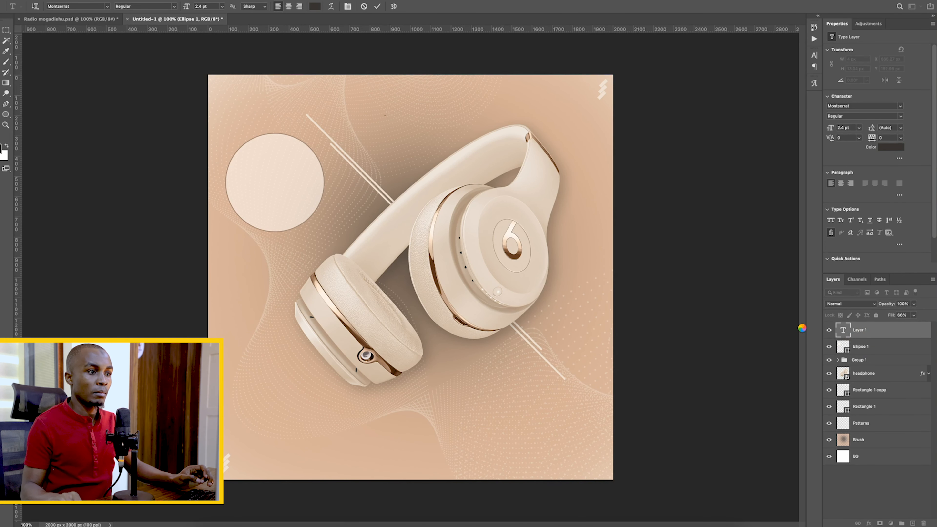
# - Scale the SALE text to about 384 × 165 px and place it in the upper half of the circle
pyautogui.hotkey('ctrl', 't')
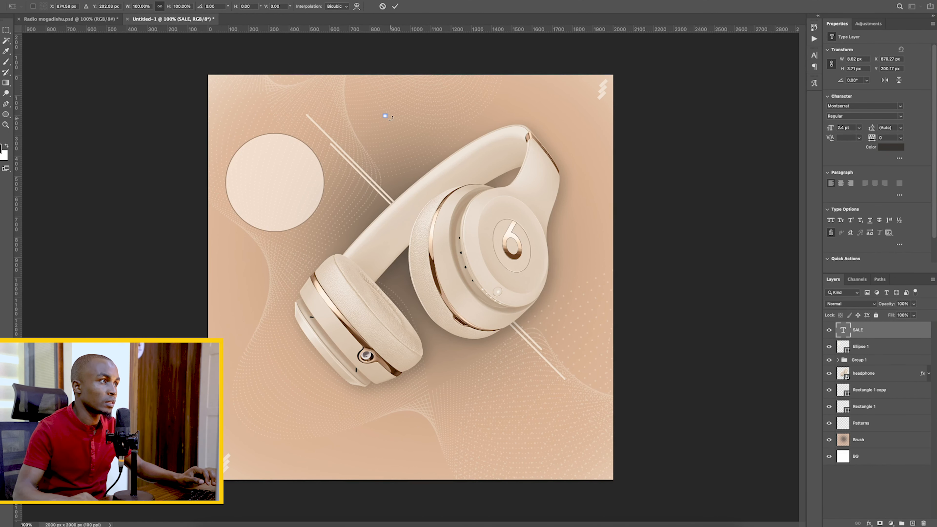
pyautogui.moveTo(386, 115); pyautogui.dragTo(472, 75)
pyautogui.moveTo(418, 107); pyautogui.dragTo(313, 168)
pyautogui.moveTo(241, 168); pyautogui.dragTo(236, 168)
pyautogui.moveTo(313, 169); pyautogui.dragTo(315, 168)
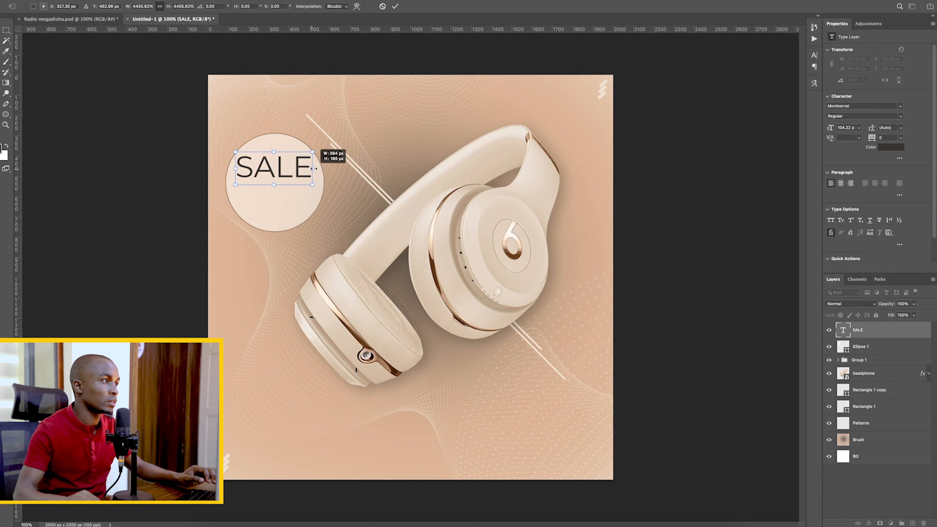
pyautogui.press('Return')
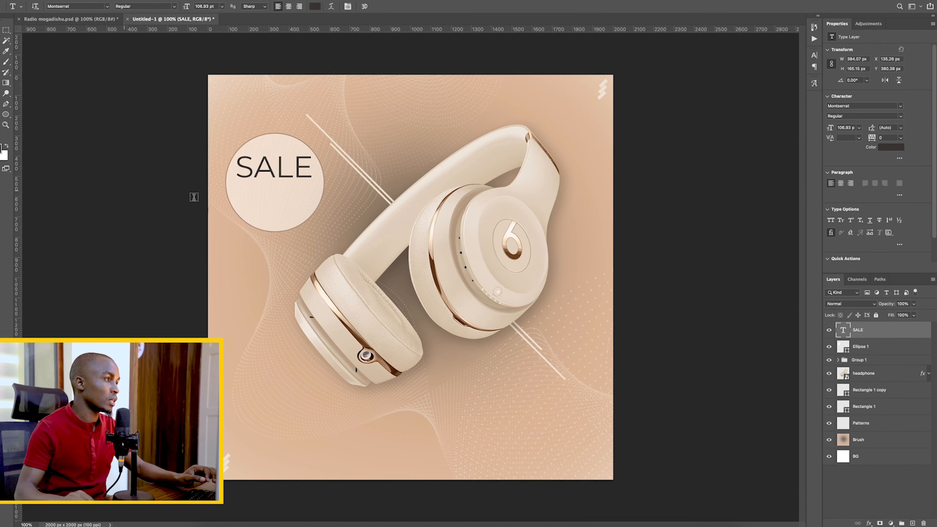
# - Add the text 30%, enlarge it to about 105 pt and position it below SALE inside the circle
pyautogui.click(401, 162)
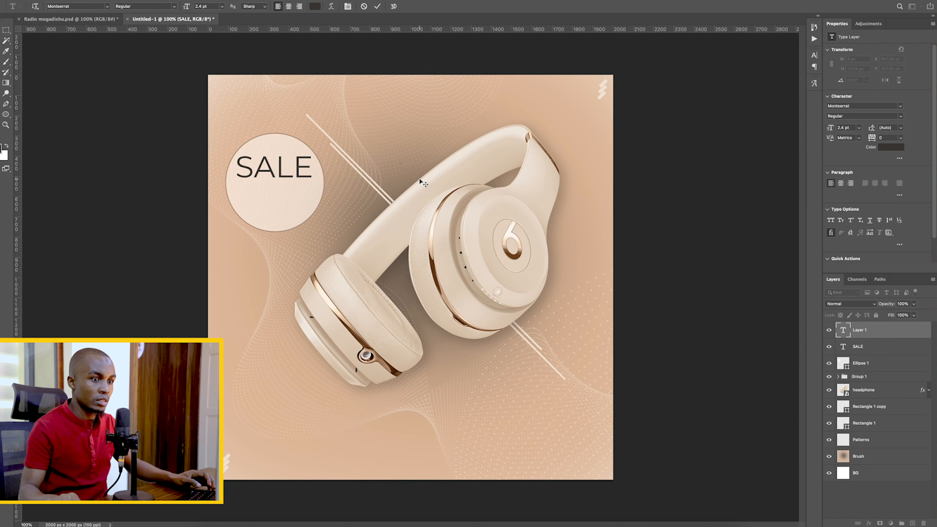
pyautogui.write('30%')
pyautogui.hotkey('ctrl', 'Return')
pyautogui.hotkey('ctrl', 't')
pyautogui.moveTo(405, 161); pyautogui.dragTo(274, 199)
pyautogui.press('Return')
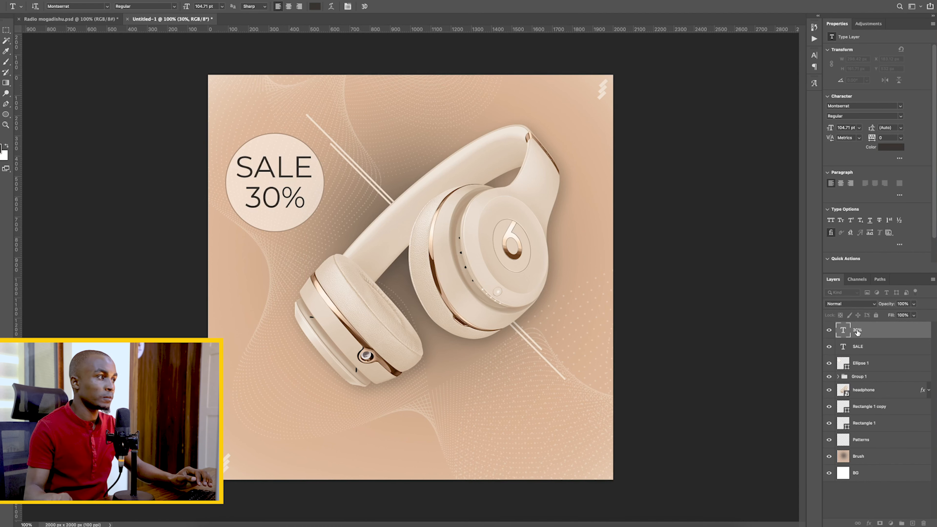
pyautogui.click(3, 30)
pyautogui.moveTo(300, 190); pyautogui.dragTo(301, 190)
# - Set the SALE text to Montserrat Bold and move it closer to 30%, at about X 128 px and Y 404 px
pyautogui.click(289, 175)
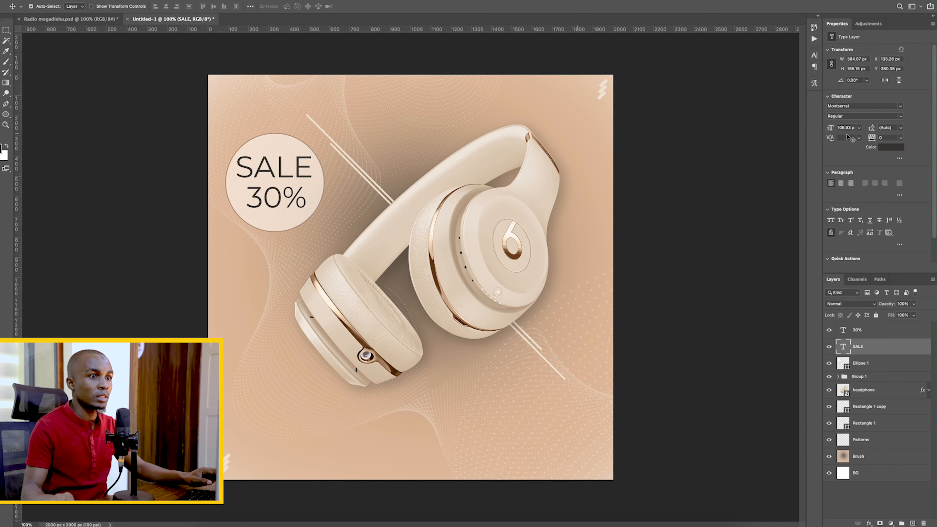
pyautogui.click(815, 55)
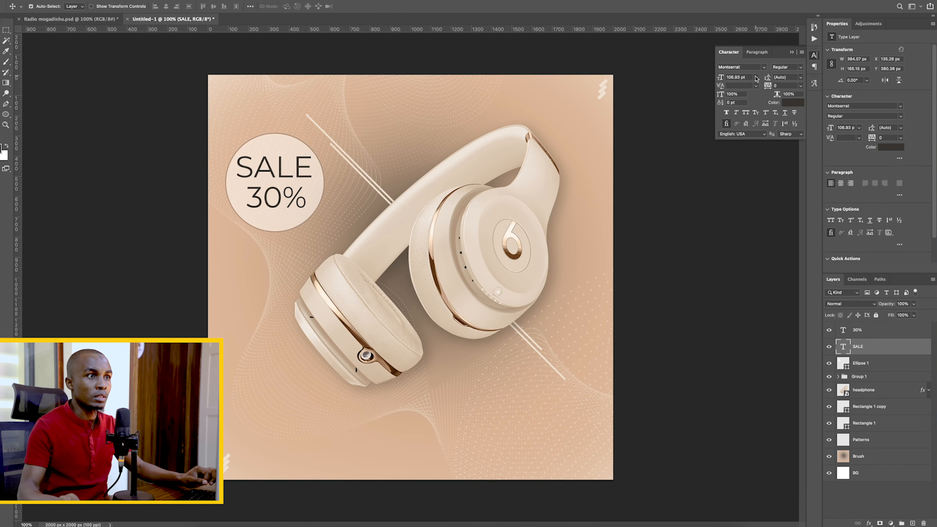
pyautogui.click(800, 67)
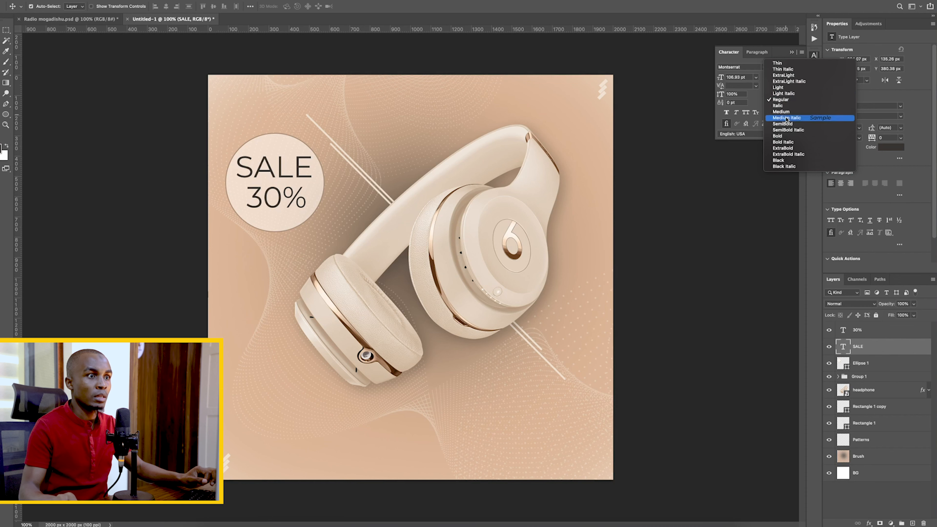
pyautogui.click(782, 136)
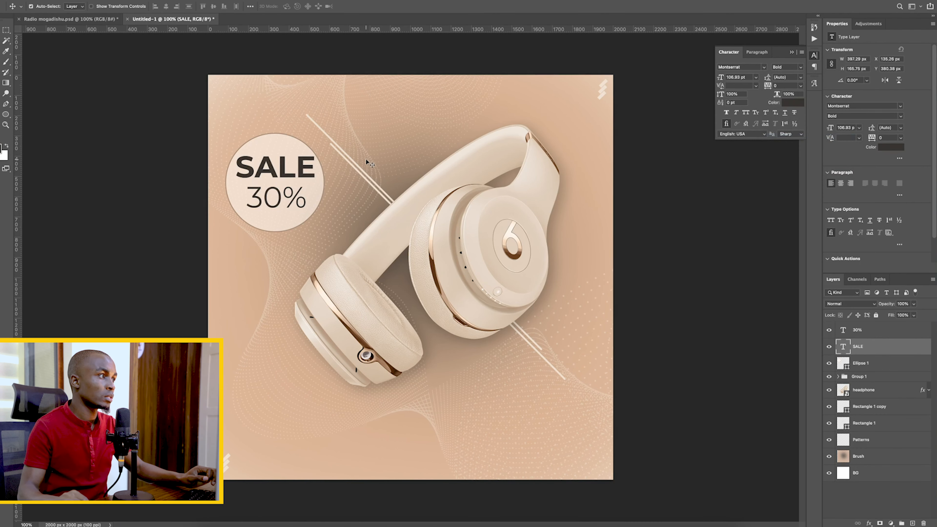
pyautogui.moveTo(303, 178); pyautogui.dragTo(297, 206)
pyautogui.moveTo(293, 173); pyautogui.dragTo(294, 178)
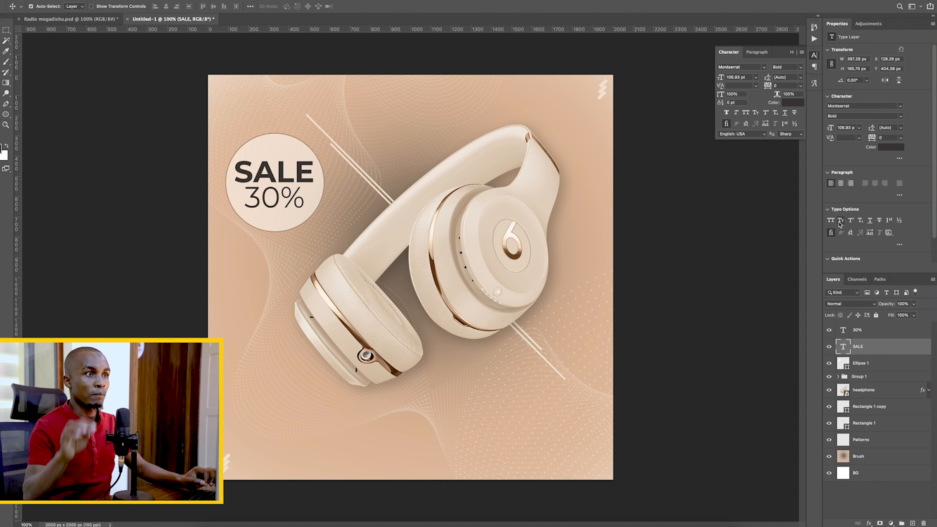
# - Shift the headphone image slightly down and left, to X 412 px and Y 274 px
pyautogui.click(864, 389)
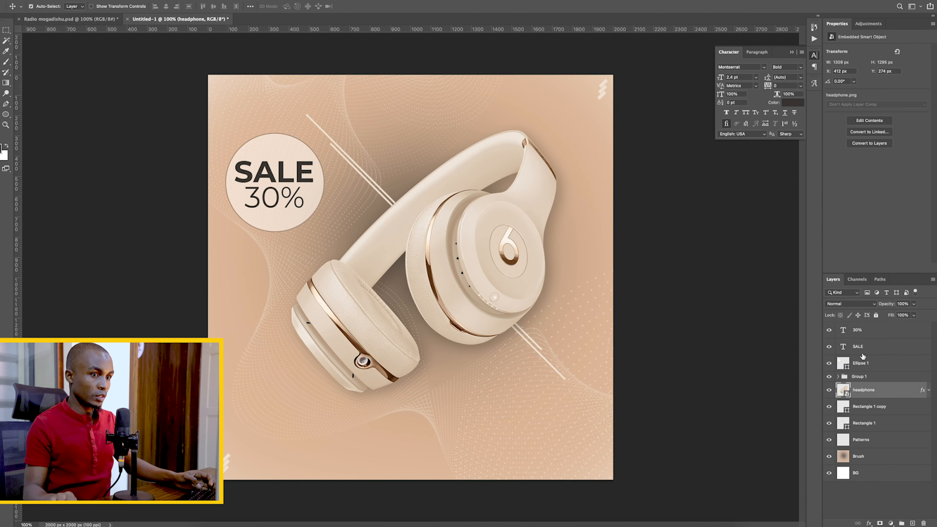
# - Group the circle with its SALE and 30% texts and name the group SALE
pyautogui.click(863, 363)
pyautogui.keyDown('shift'); pyautogui.click(860, 331); pyautogui.keyUp('shift')
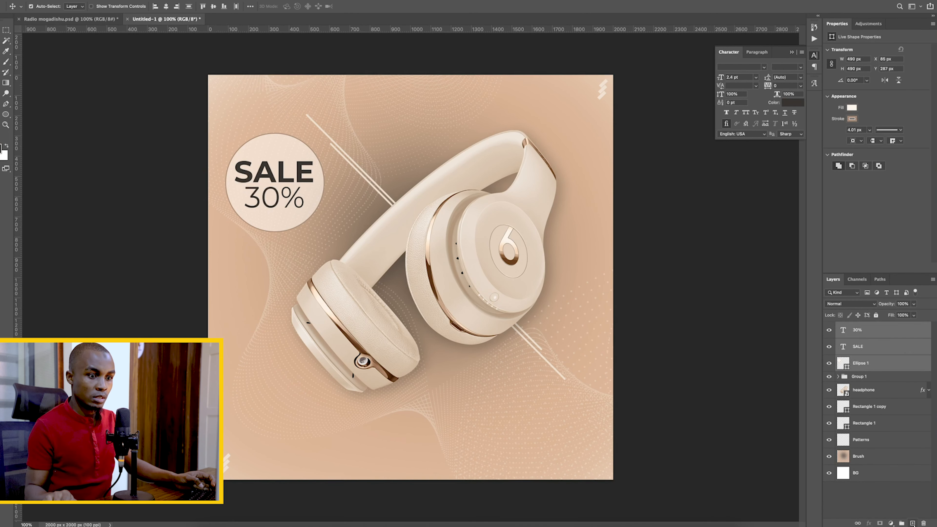
pyautogui.click(902, 523)
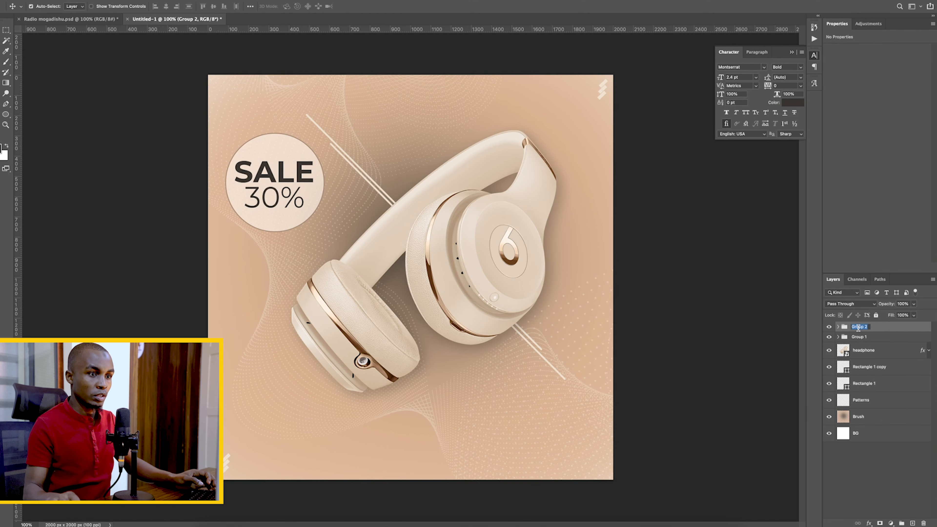
pyautogui.write('SALE')
pyautogui.press('Return')
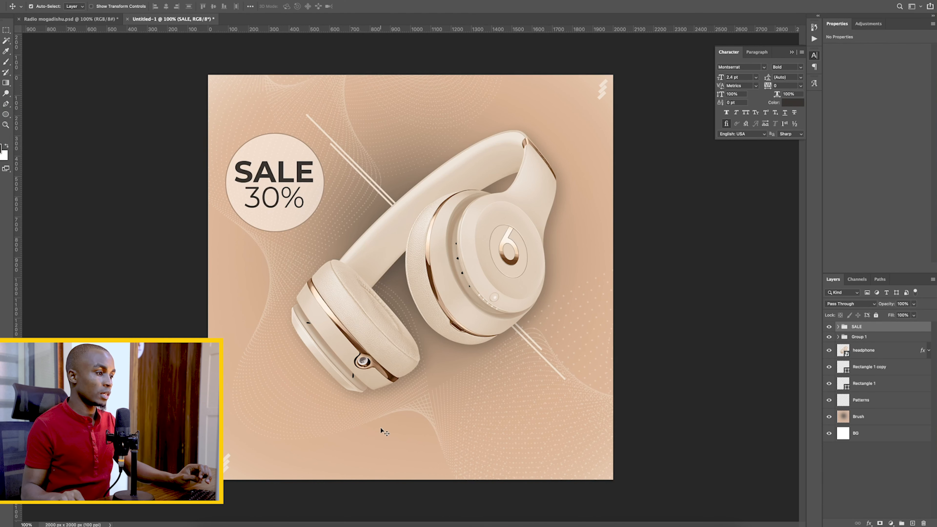
# - Check the headphones' product name in the browser image search, then add the text SOLO3 below the headphones in the design
pyautogui.press('t')
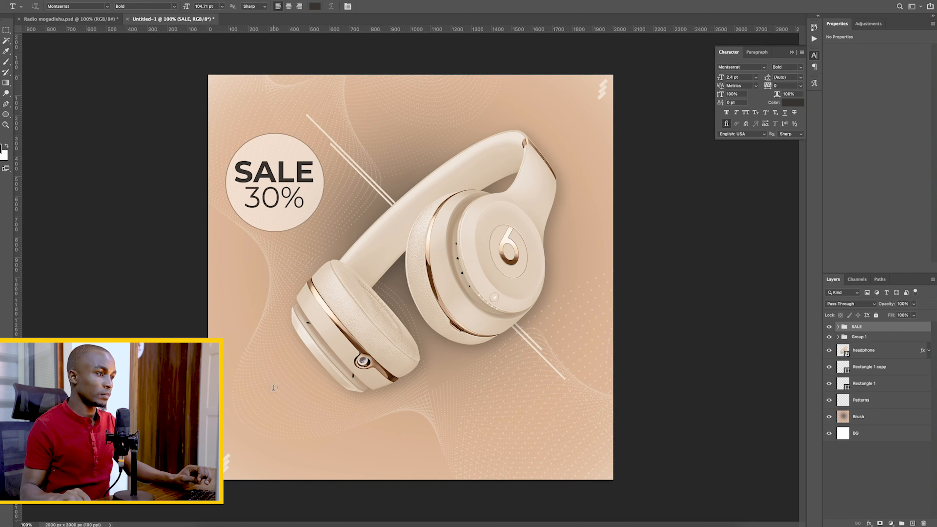
pyautogui.click(290, 523)
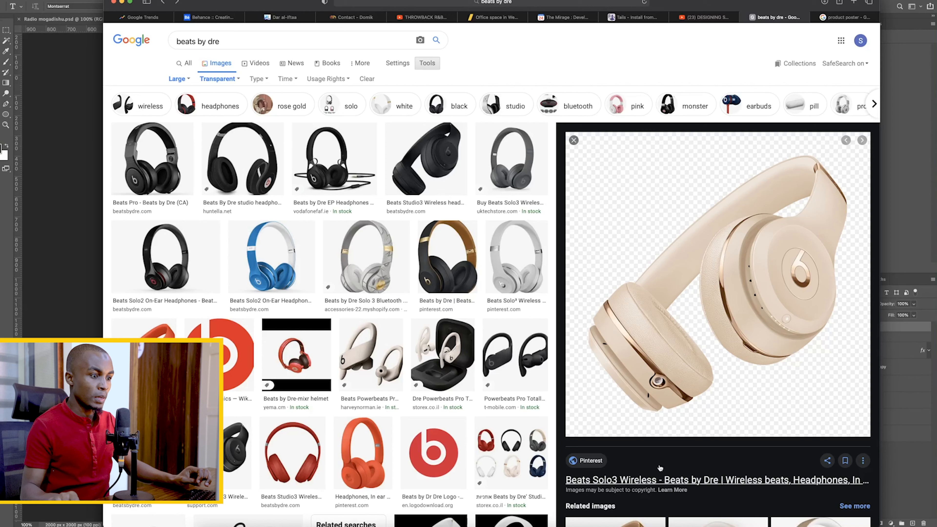
pyautogui.click(42, 315)
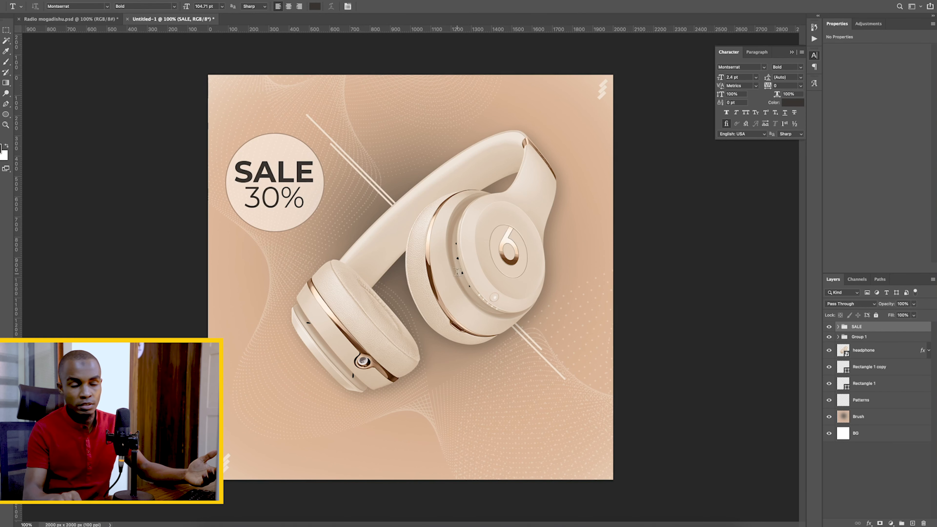
pyautogui.click(373, 425)
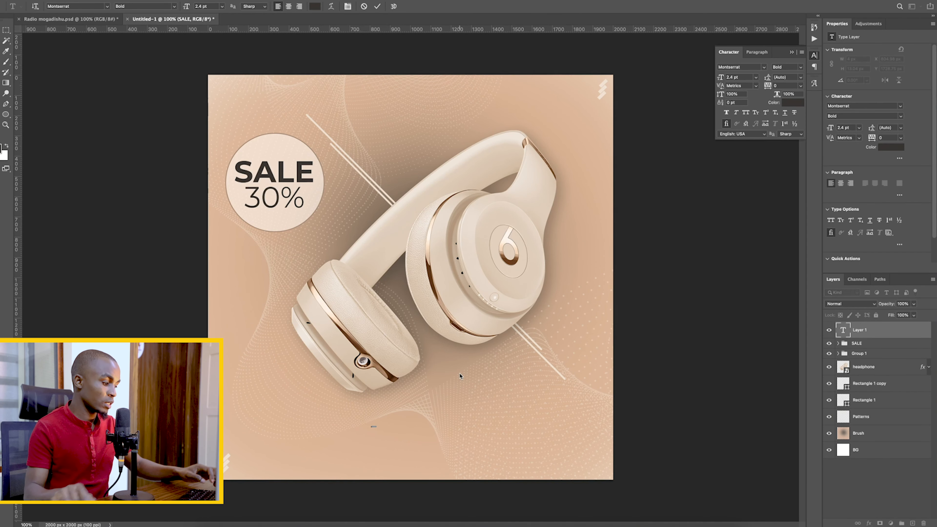
pyautogui.write('Beats')
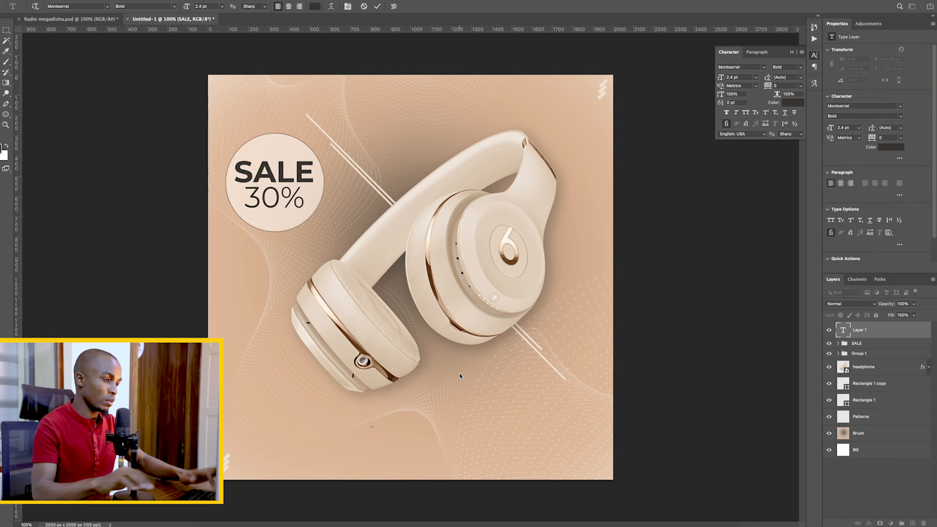
pyautogui.click(843, 334)
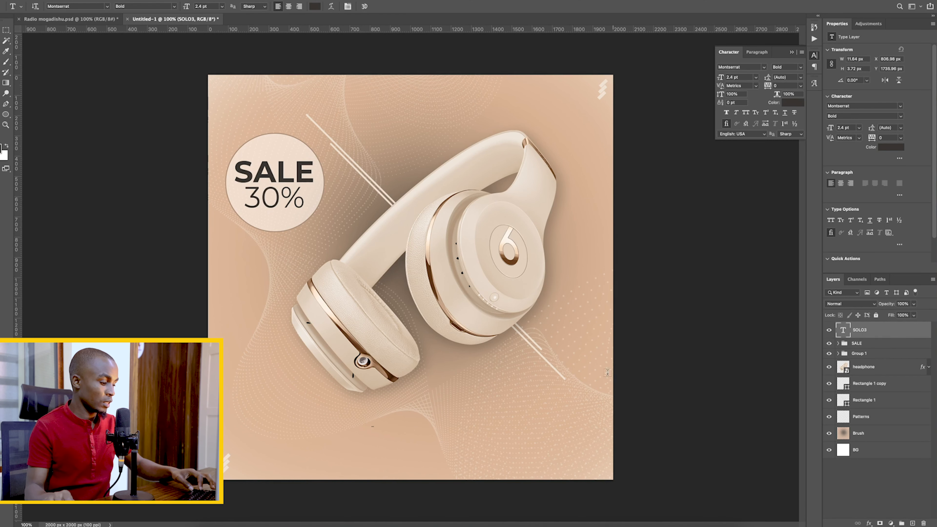
# - Enlarge the SOLO3 text to about 327 pt and position it across the lower part of the headphones
pyautogui.press('super+t')
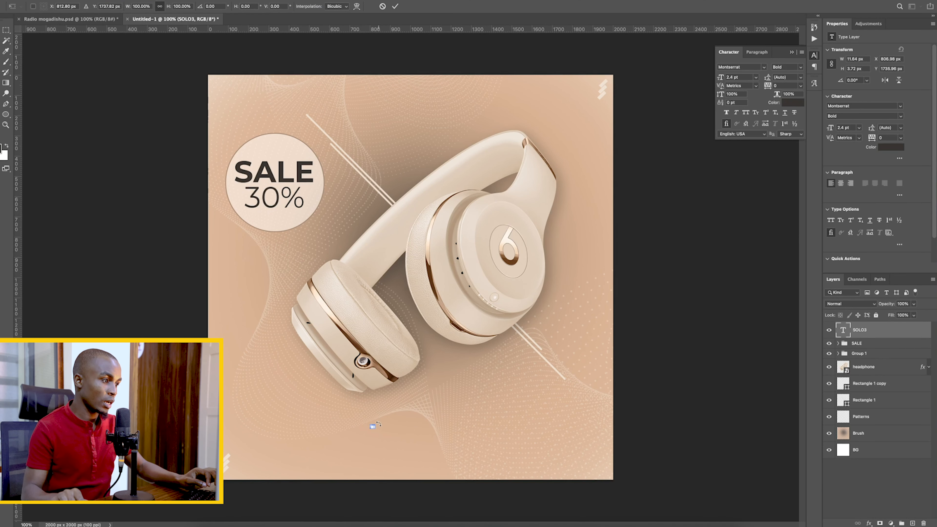
pyautogui.moveTo(375, 430); pyautogui.dragTo(515, 406)
pyautogui.moveTo(472, 434); pyautogui.dragTo(566, 430)
pyautogui.moveTo(419, 424); pyautogui.dragTo(358, 300)
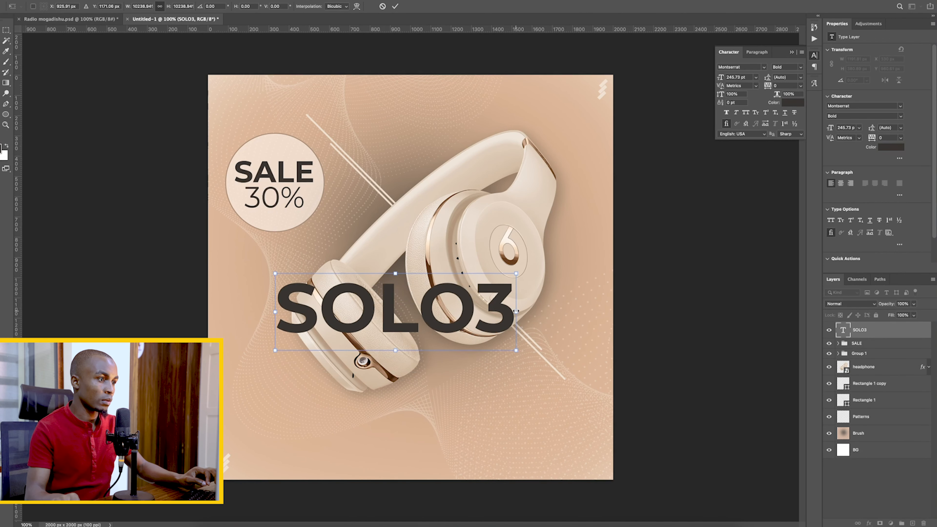
pyautogui.moveTo(517, 312); pyautogui.dragTo(566, 312)
pyautogui.moveTo(273, 311); pyautogui.dragTo(244, 312)
pyautogui.press('Return')
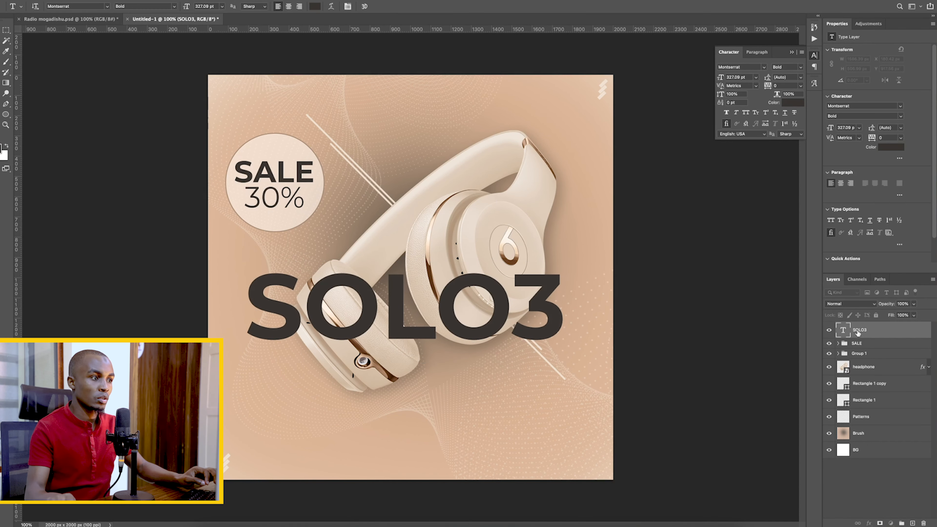
# - Insert a hyphen between SOLO and 3 so the text reads SOLO-3
pyautogui.doubleClick(837, 335)
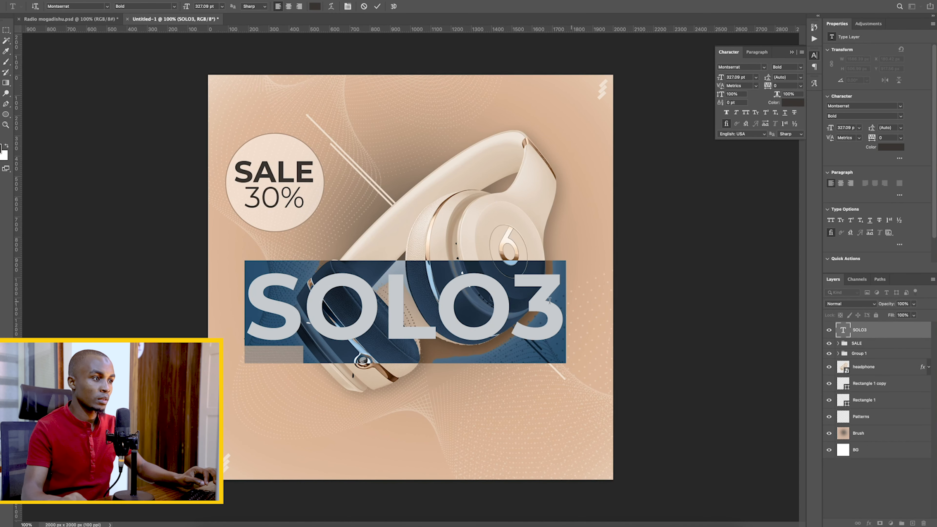
pyautogui.click(512, 301)
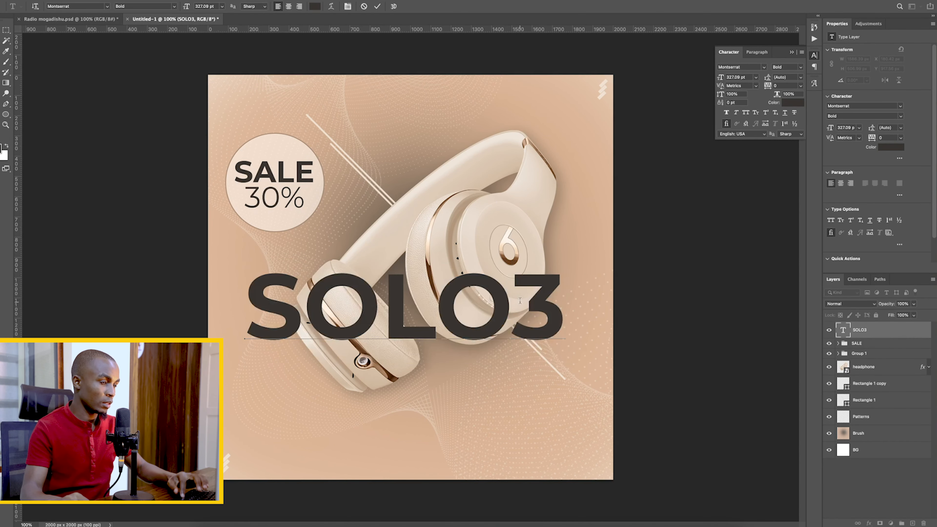
pyautogui.click(829, 330)
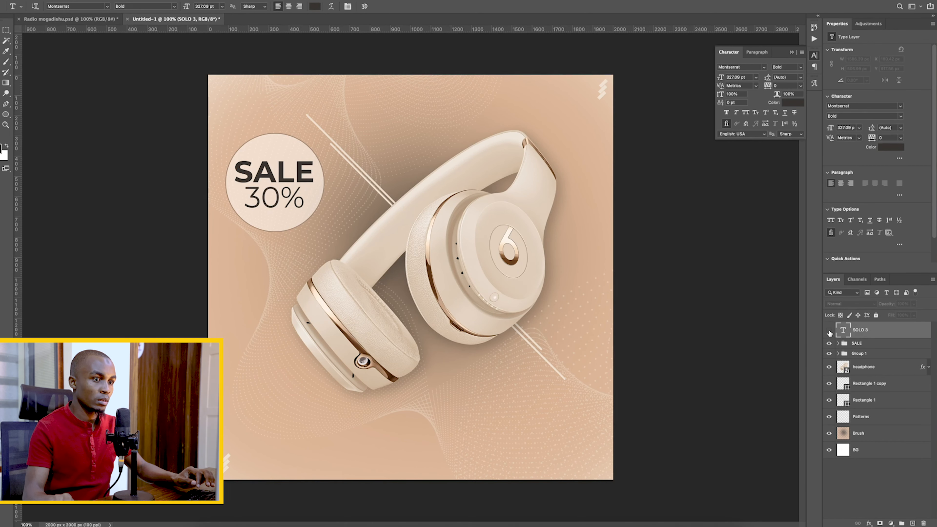
pyautogui.click(830, 331)
pyautogui.doubleClick(840, 334)
pyautogui.click(544, 306)
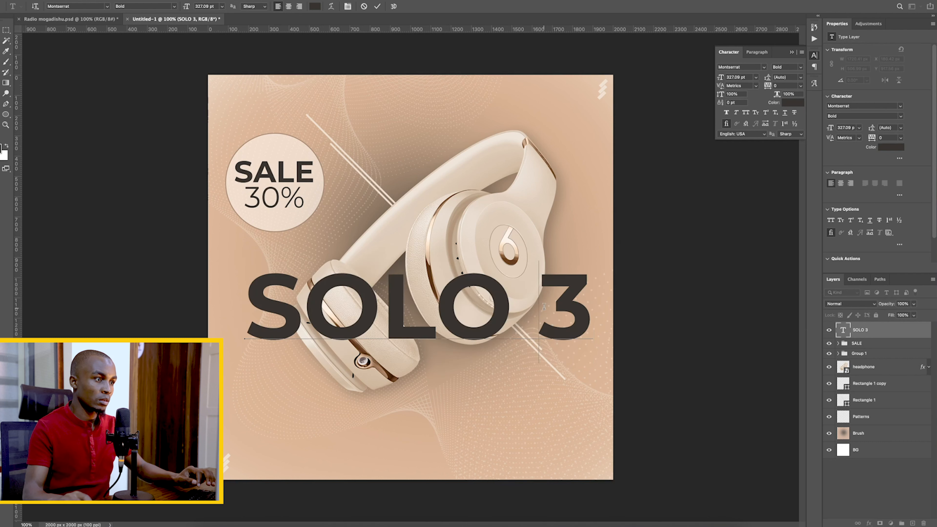
pyautogui.press('BackSpace')
pyautogui.write('-')
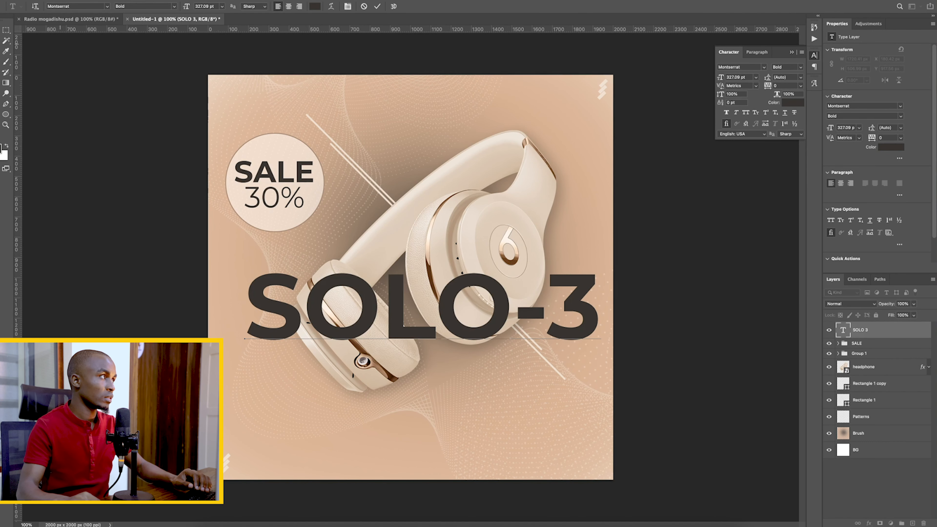
pyautogui.hotkey('ctrl', 'Return')
# - Move the SOLO-3 text to about X 132 px and Y 822 px and place its layer beneath the headphone layer
pyautogui.press('v')
pyautogui.moveTo(445, 324); pyautogui.dragTo(444, 308)
pyautogui.moveTo(870, 334); pyautogui.dragTo(864, 367)
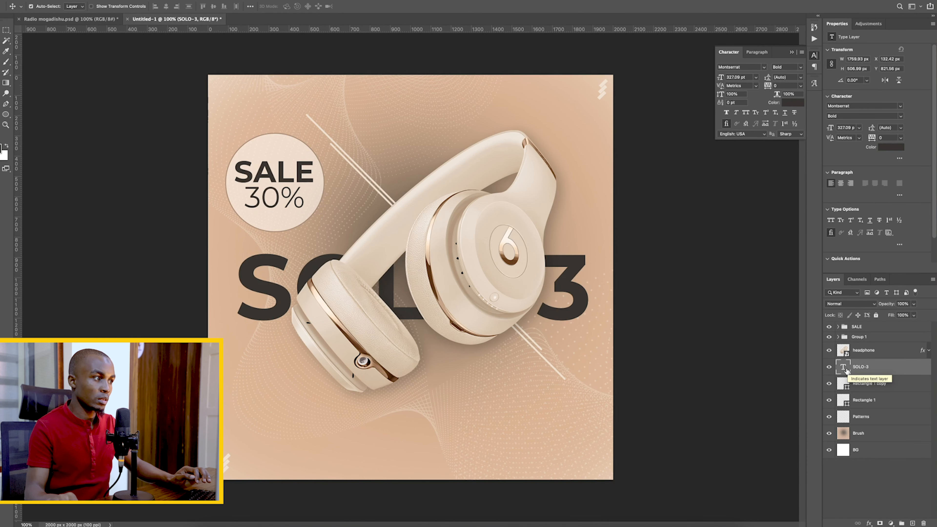
# - Set the SOLO-3 text colour to the light cream eddccd sampled from the SALE circle
pyautogui.click(885, 148)
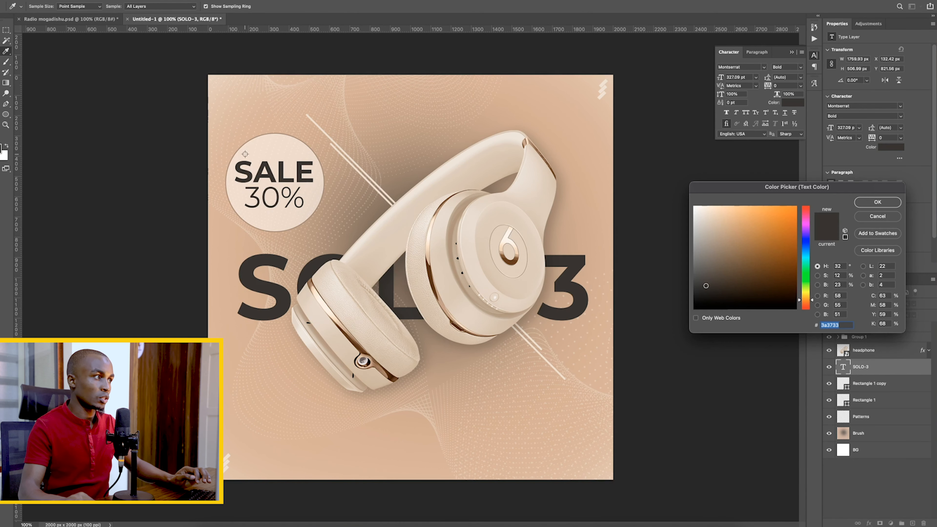
pyautogui.click(272, 152)
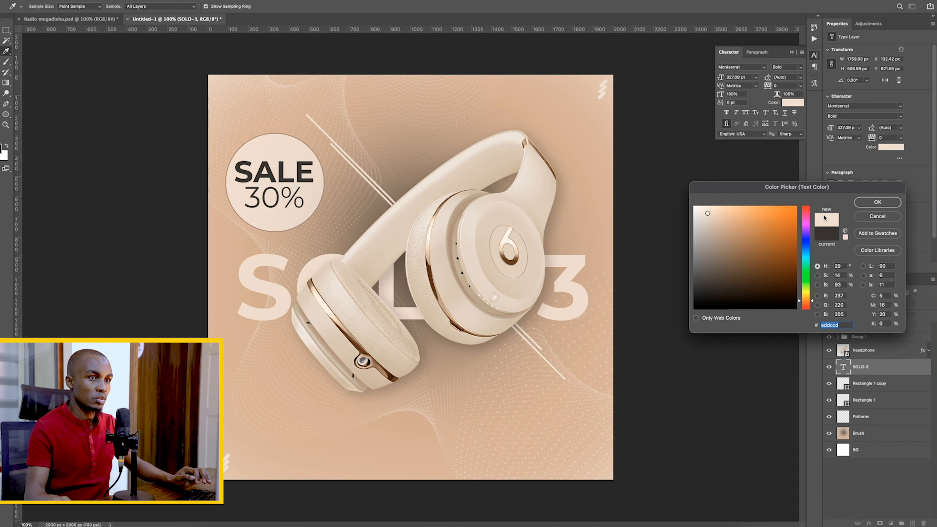
pyautogui.click(877, 202)
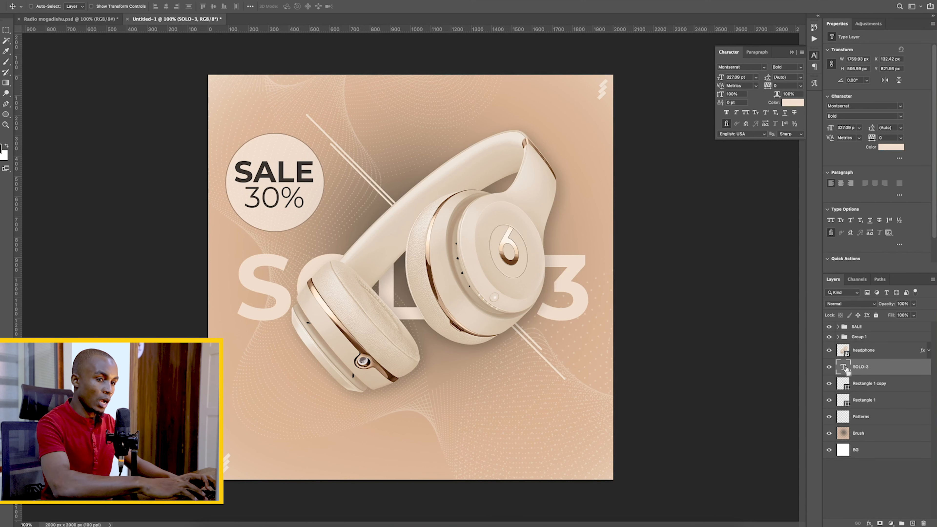
# - Duplicate the SOLO-3 text layer above the headphone layer and reduce the copy's fill to 0%
pyautogui.hotkey('ctrl', 'j')
pyautogui.moveTo(843, 369); pyautogui.dragTo(842, 351)
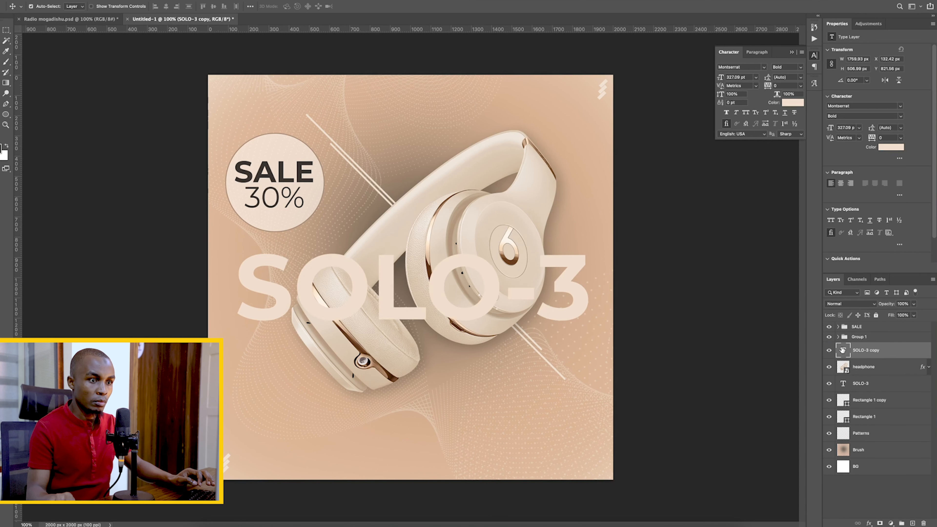
pyautogui.click(914, 316)
pyautogui.click(861, 357)
# - Add a stroke to the SOLO-3 copy in the dark colour sampled from the SALE text
pyautogui.click(869, 523)
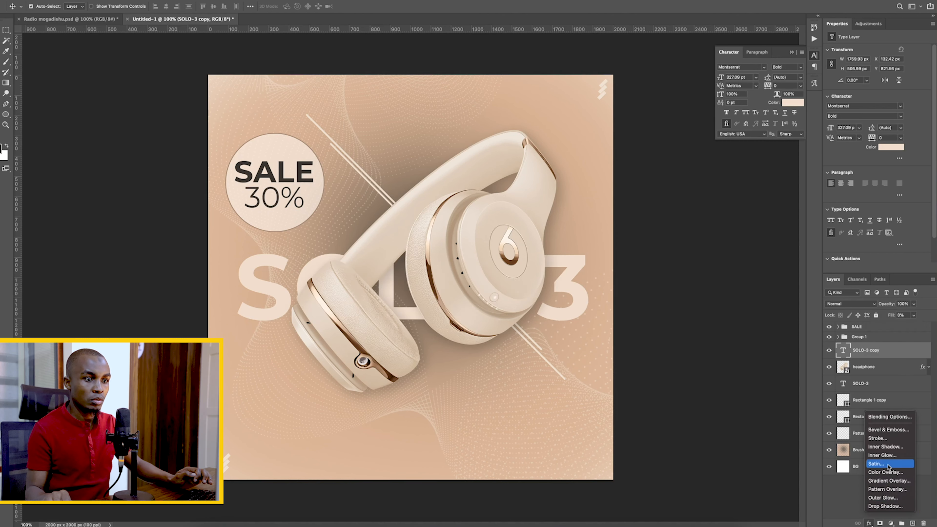
pyautogui.click(882, 439)
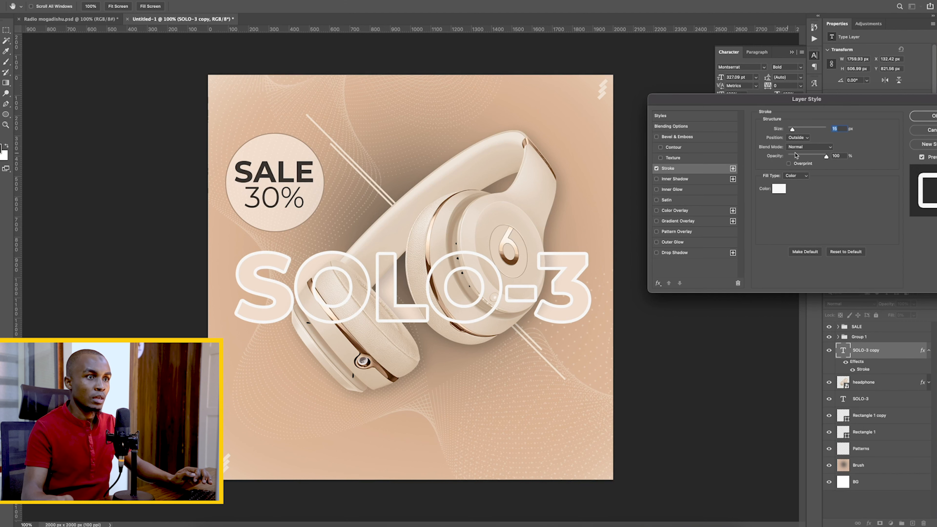
pyautogui.moveTo(828, 157)
pyautogui.mouseDown()
pyautogui.moveTo(799, 156)
pyautogui.moveTo(827, 156)
pyautogui.mouseUp()
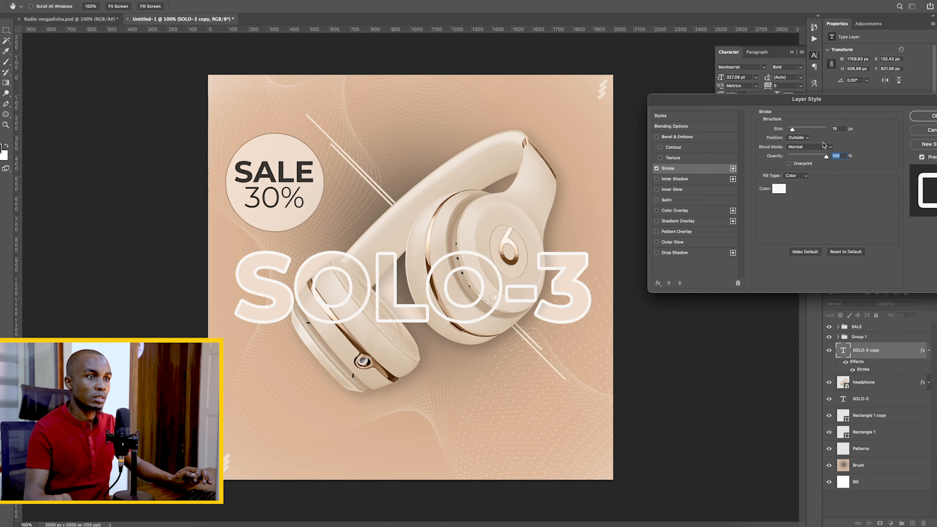
pyautogui.click(778, 189)
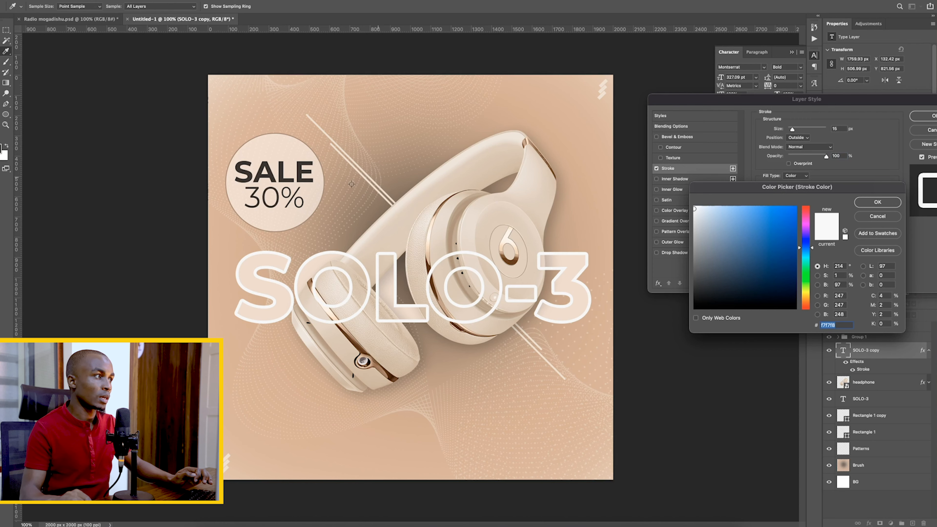
pyautogui.click(310, 180)
pyautogui.click(877, 202)
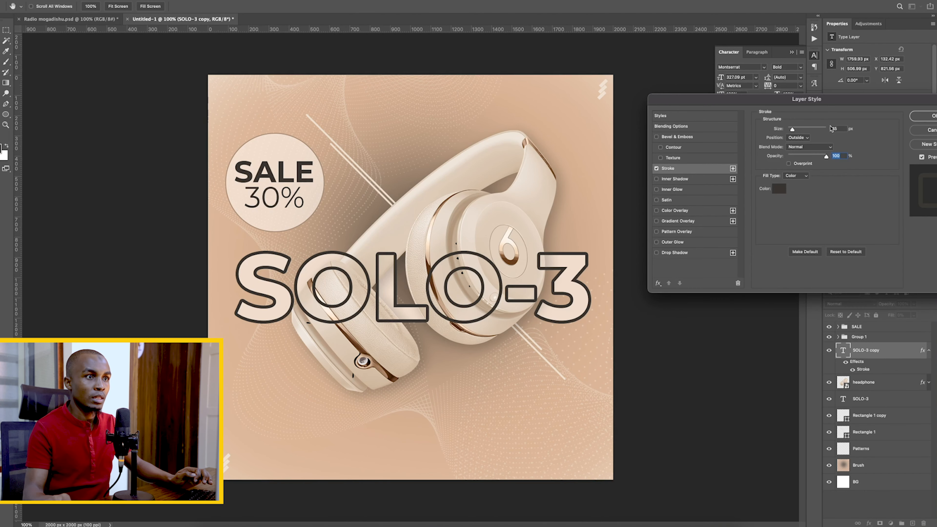
# - Place the SOLO-3 copy's stroke inside the letters, thin it to about 2 px and apply the layer style
pyautogui.moveTo(791, 130); pyautogui.dragTo(789, 130)
pyautogui.click(807, 139)
pyautogui.click(802, 147)
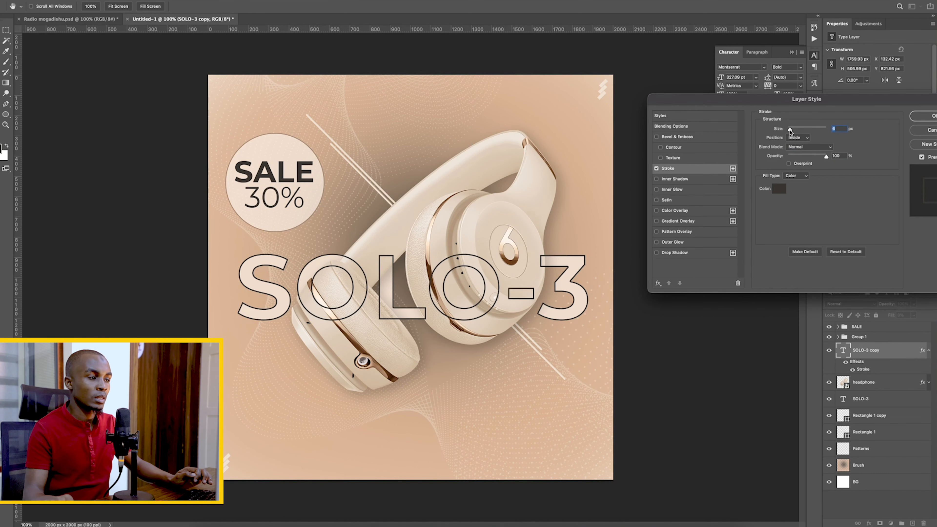
pyautogui.moveTo(790, 129); pyautogui.dragTo(788, 130)
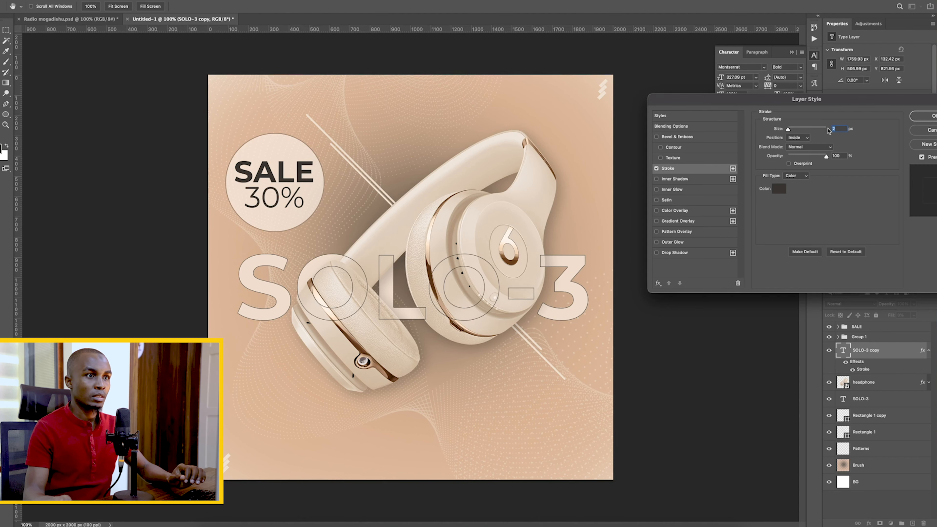
pyautogui.click(920, 118)
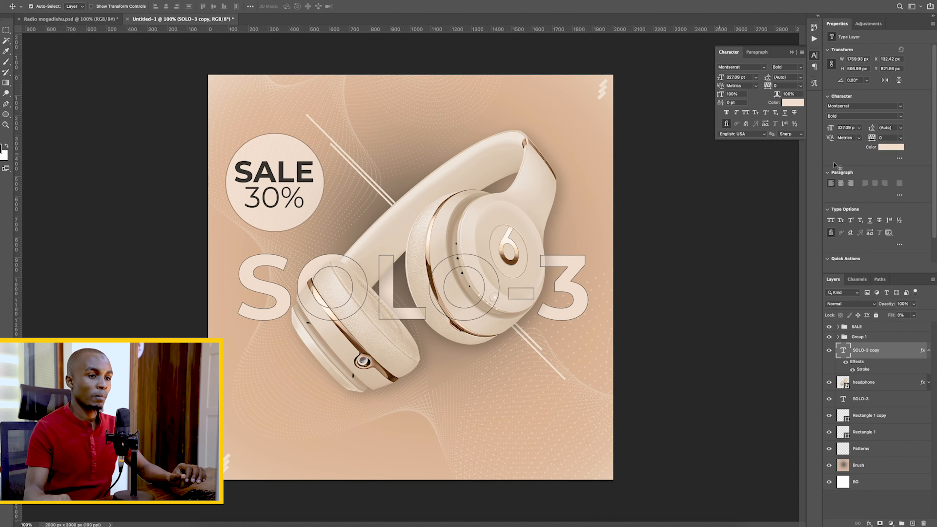
# - Create a new layer clipped to the headphone layer and move the outlined SOLO-3 copy into that clipping group
pyautogui.click(928, 350)
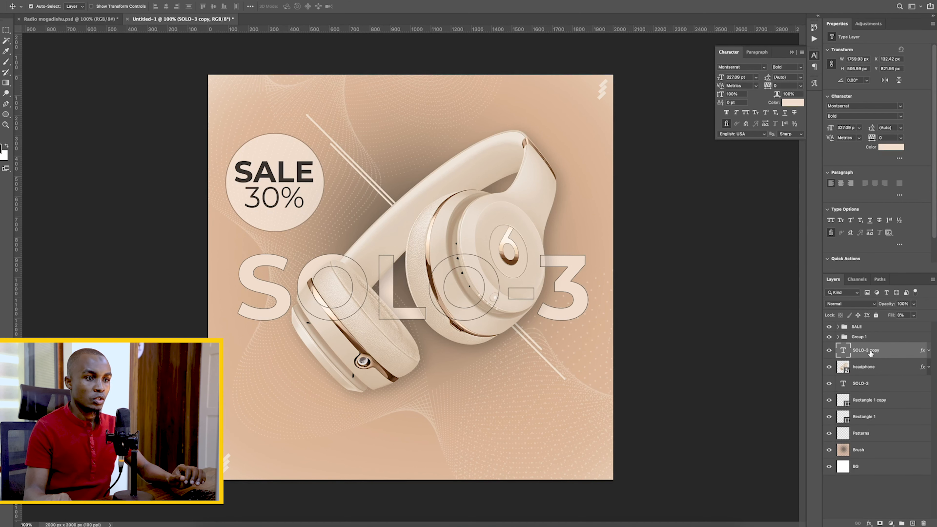
pyautogui.click(865, 368)
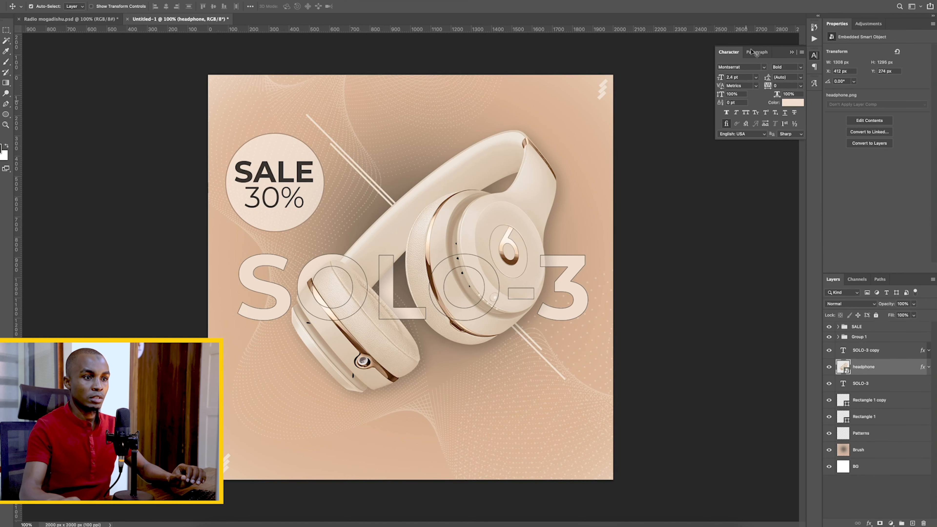
pyautogui.click(859, 354)
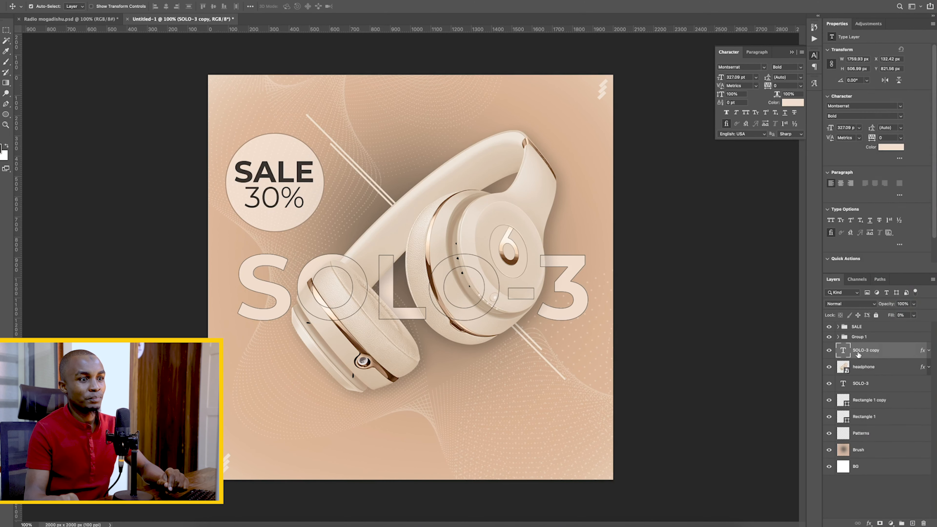
pyautogui.click(864, 368)
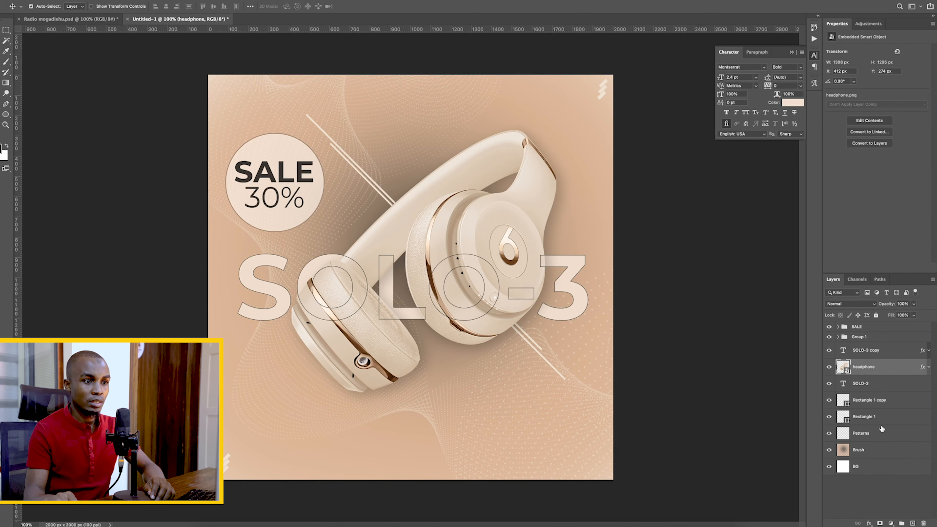
pyautogui.click(911, 523)
pyautogui.rightClick(870, 363)
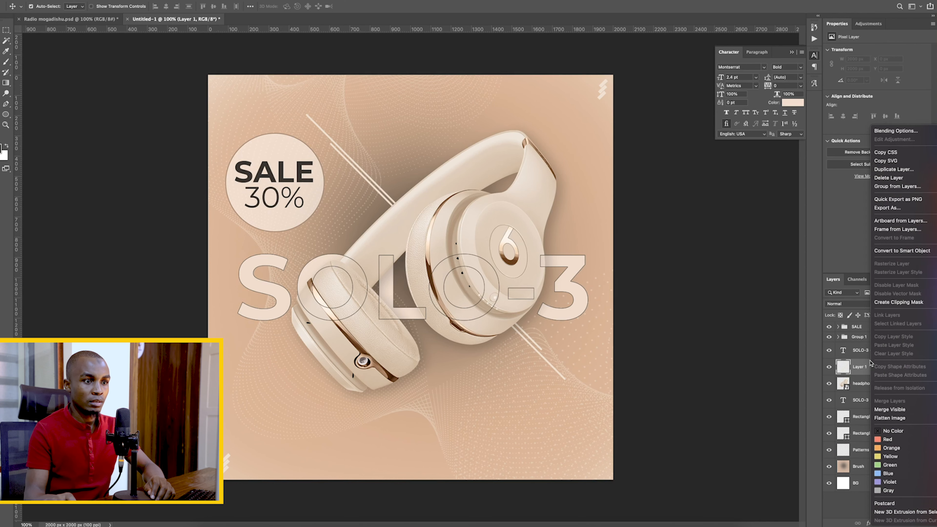
pyautogui.click(898, 302)
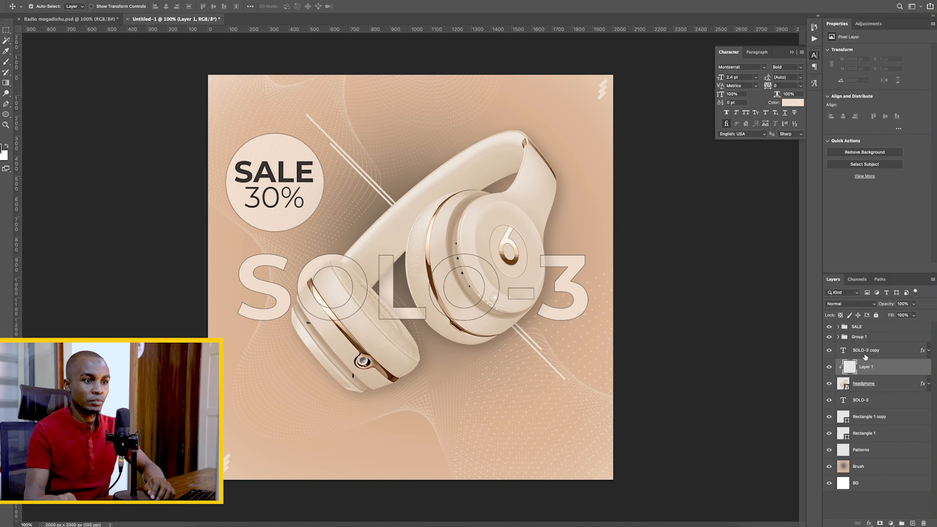
pyautogui.moveTo(867, 354); pyautogui.dragTo(867, 374)
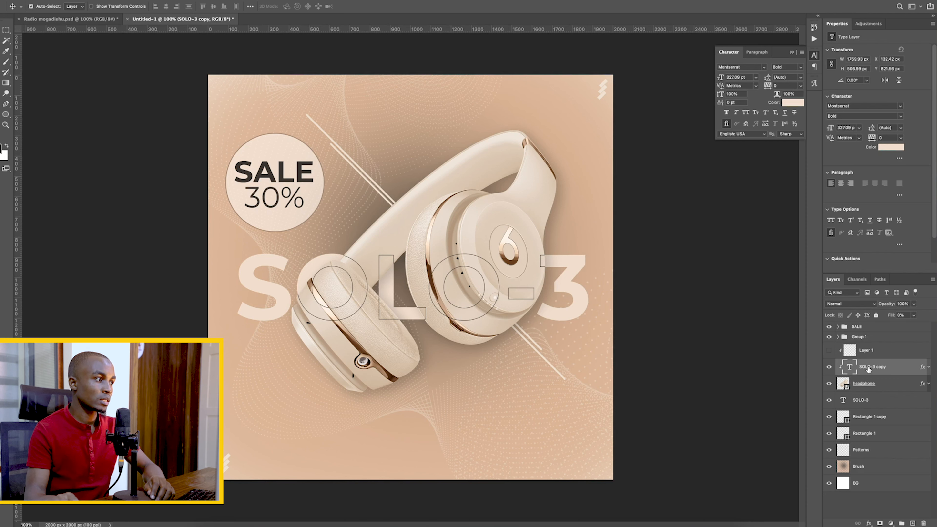
# - Delete the hidden, empty Layer 1 clipped above the SOLO-3 copy
pyautogui.click(858, 401)
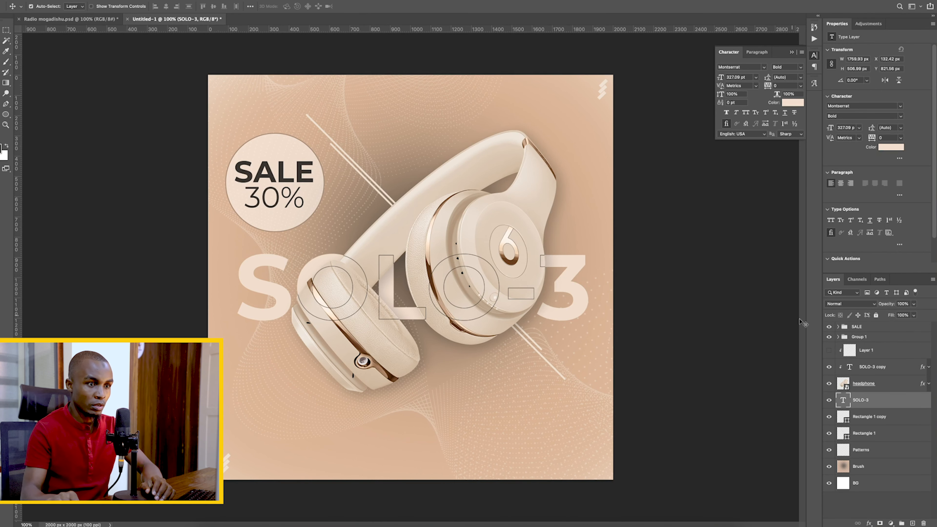
pyautogui.click(867, 355)
pyautogui.press('Delete')
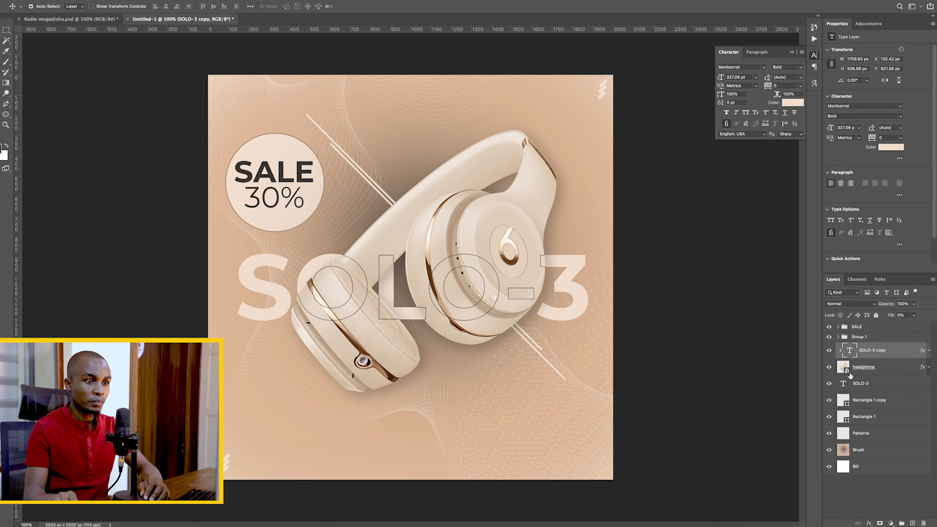
# - Add a drop shadow to the original SOLO-3 text with 15 px distance, 21% spread and 21 px size
pyautogui.click(859, 385)
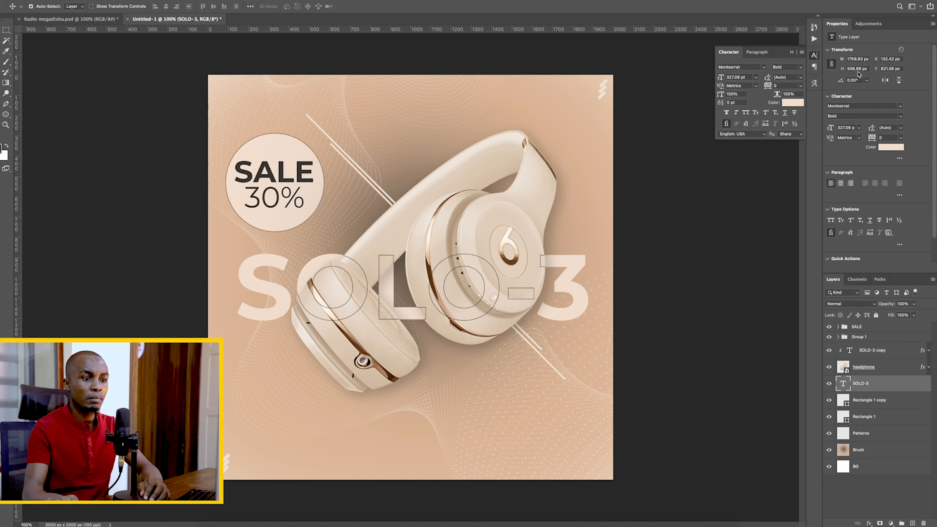
pyautogui.click(872, 523)
pyautogui.click(884, 507)
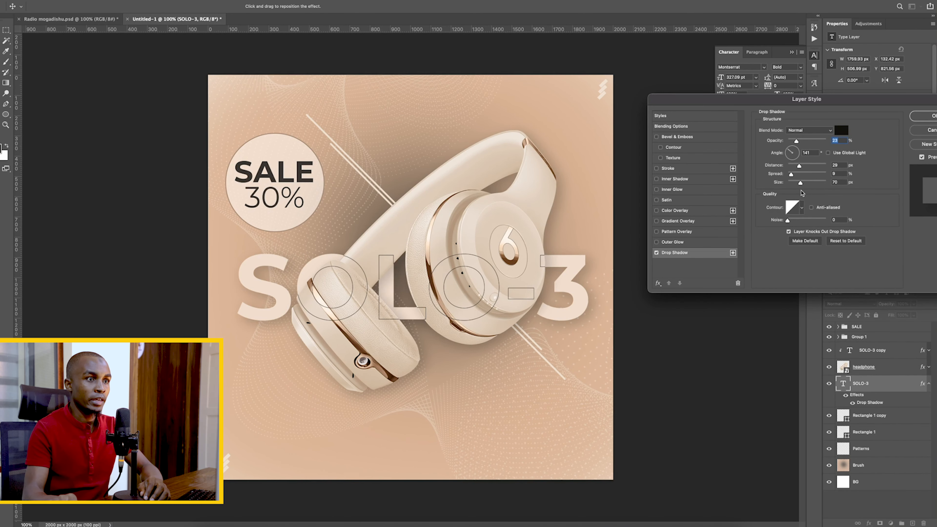
pyautogui.moveTo(794, 183); pyautogui.dragTo(791, 184)
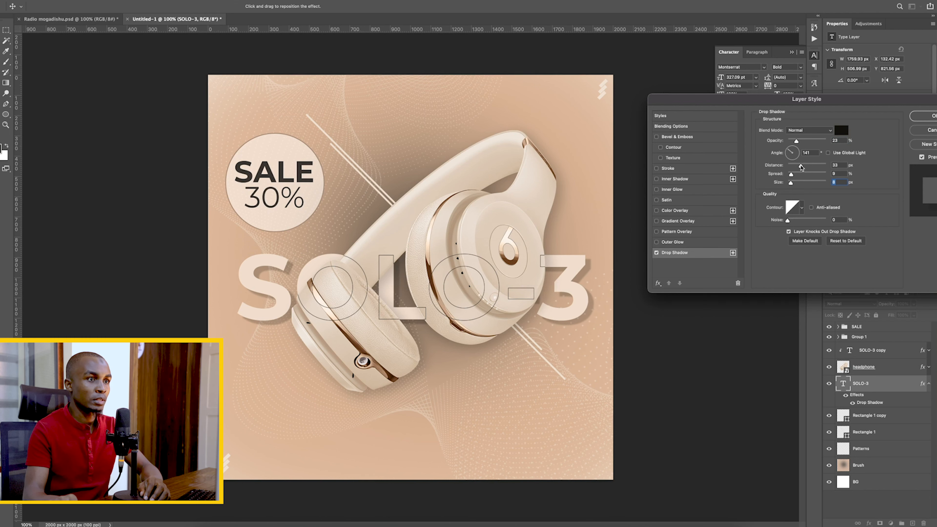
pyautogui.moveTo(798, 167); pyautogui.dragTo(794, 167)
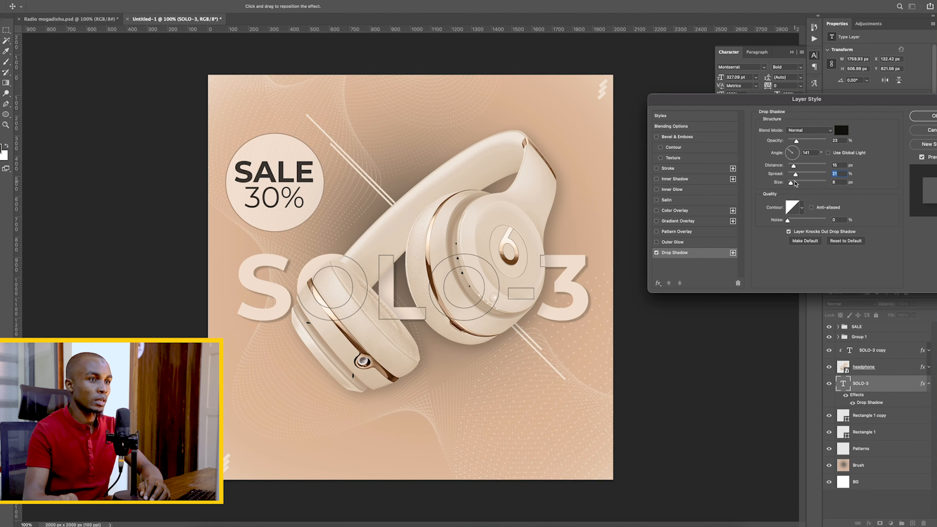
pyautogui.click(792, 183)
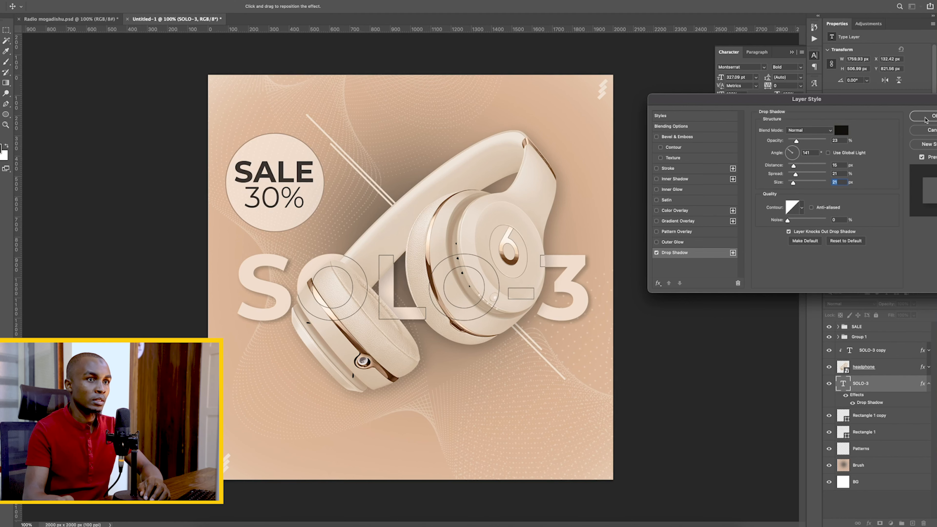
pyautogui.click(924, 115)
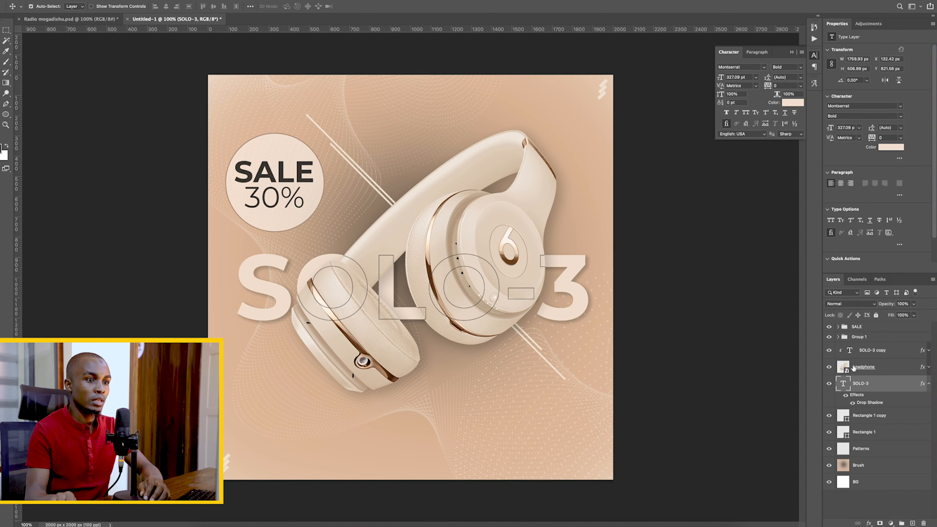
# - Change the SOLO-3 copy's stroke colour to white (ffffff) and apply the layer style
pyautogui.click(855, 353)
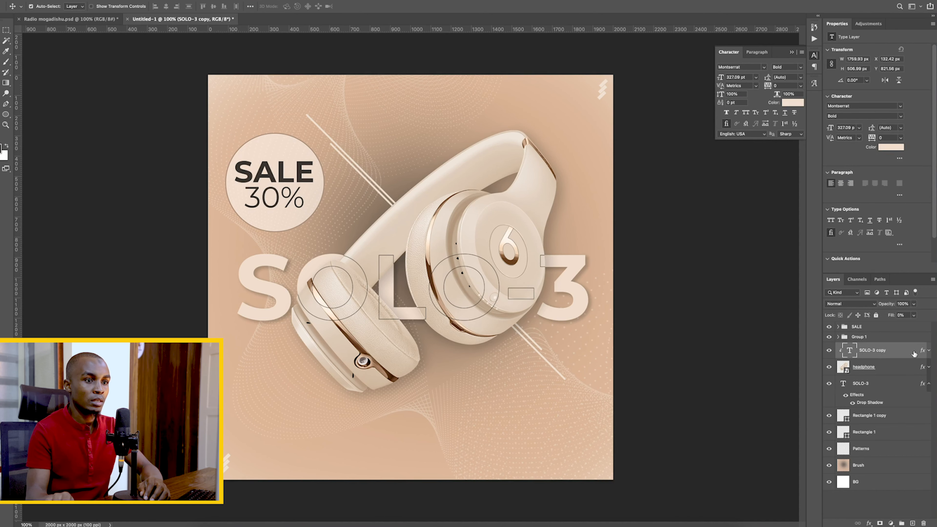
pyautogui.click(928, 351)
pyautogui.doubleClick(868, 369)
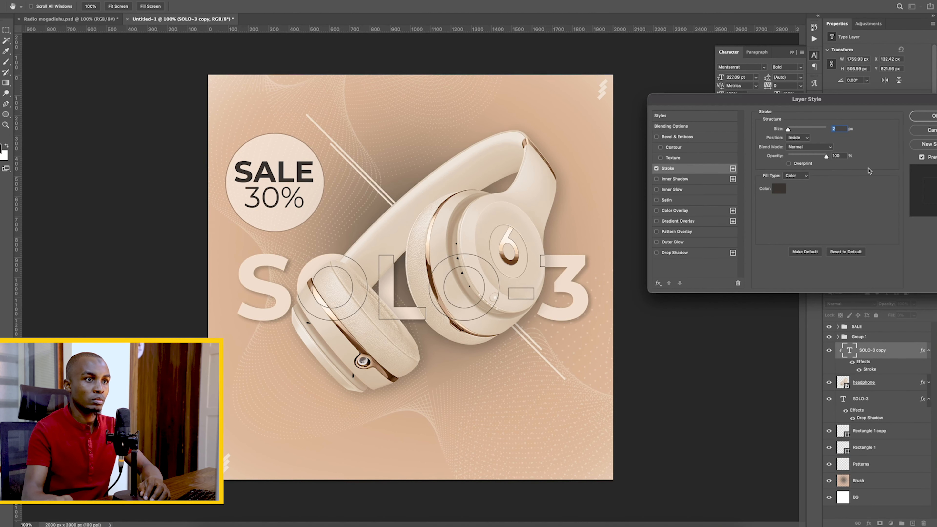
pyautogui.click(779, 189)
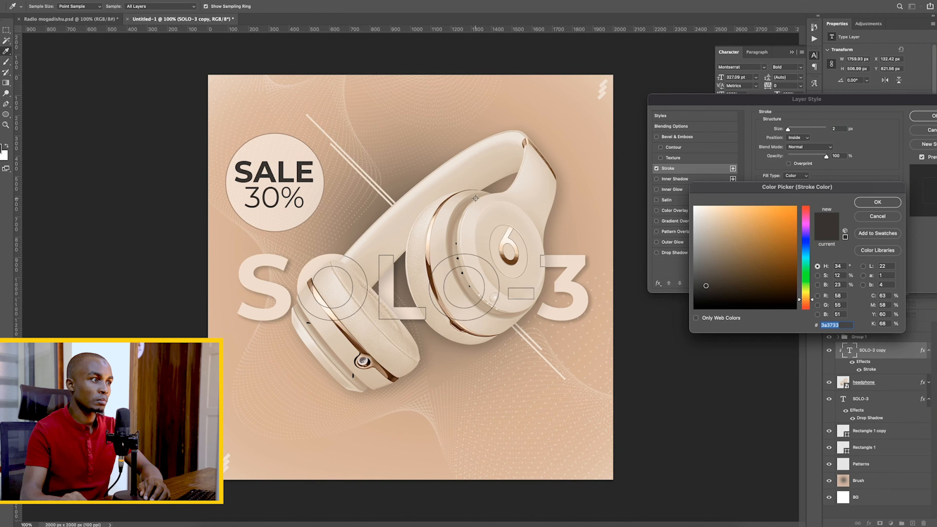
pyautogui.moveTo(697, 225); pyautogui.dragTo(694, 206)
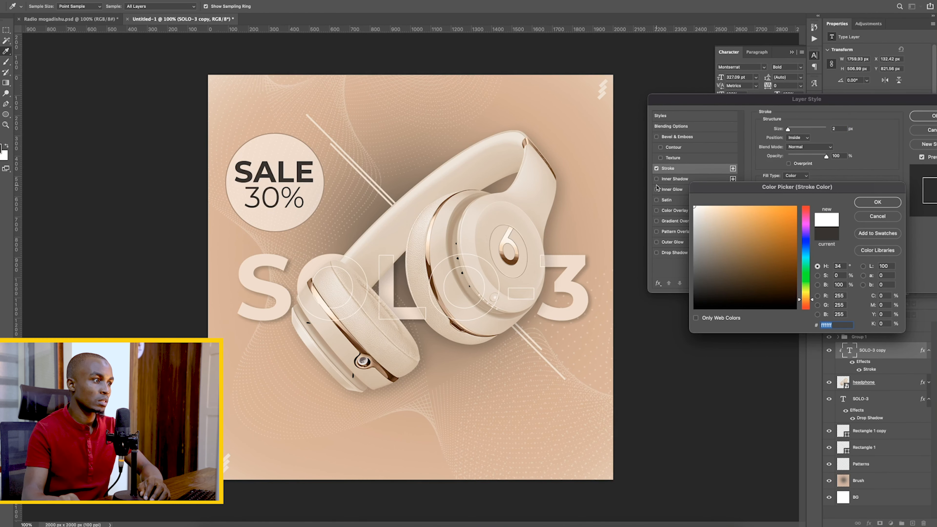
pyautogui.click(877, 202)
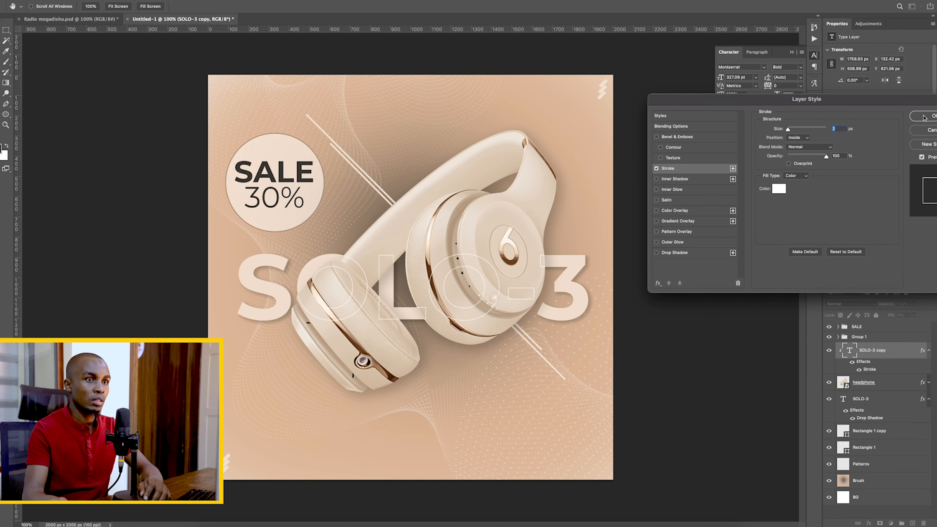
pyautogui.click(924, 115)
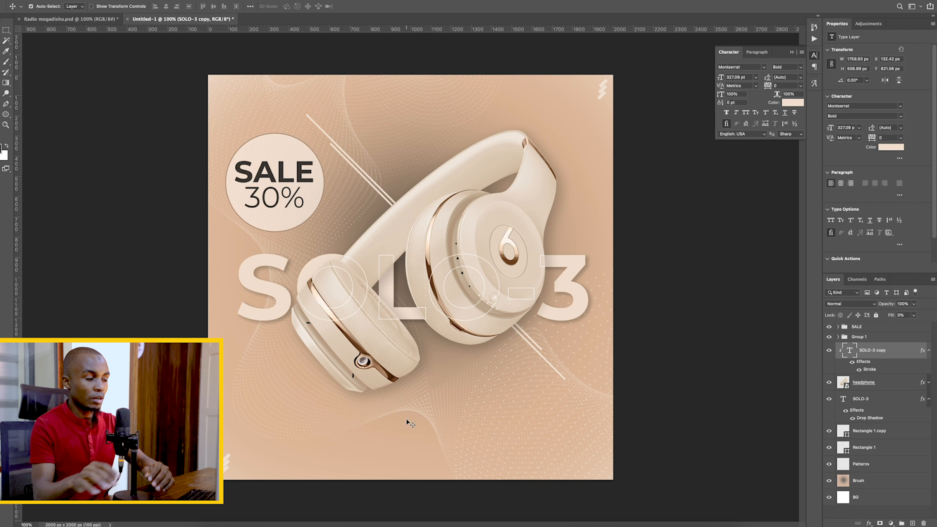
# - Switch to the Type tool to add text in the empty area below the headphones
pyautogui.press('t')
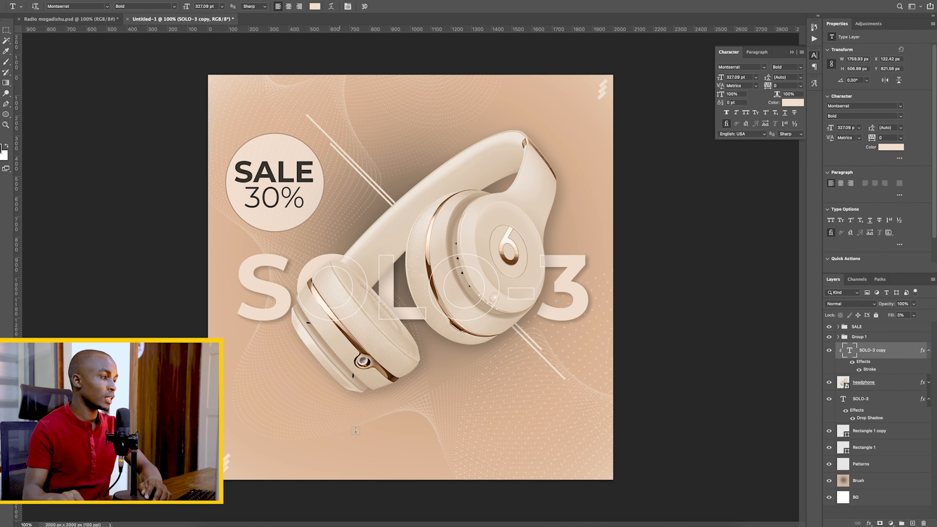